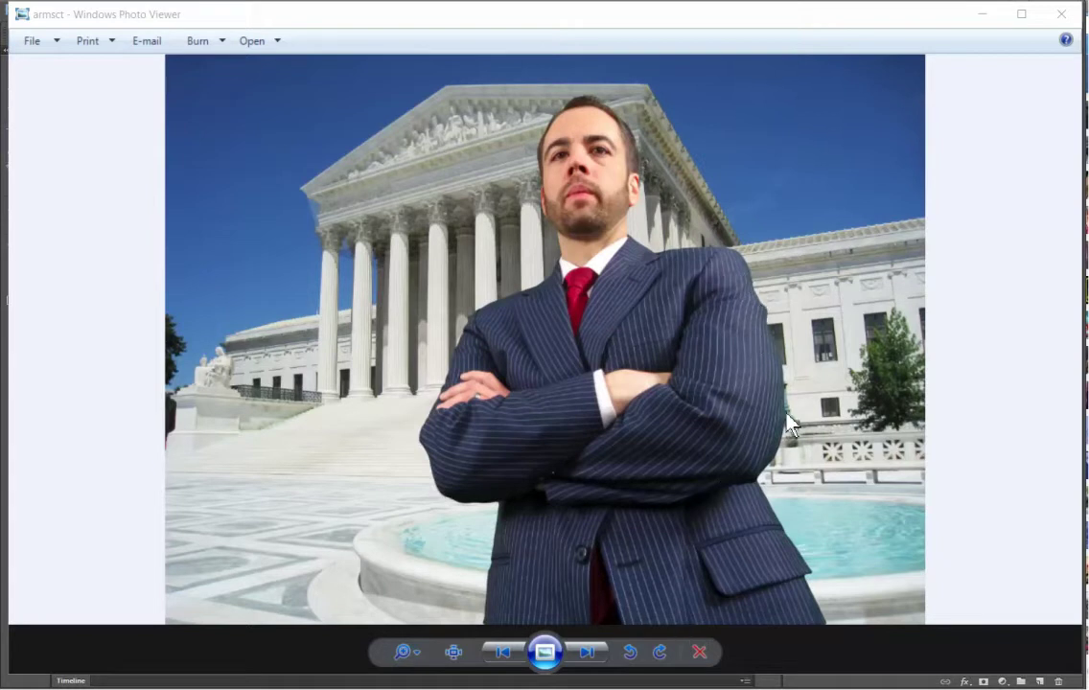
Step: Look through the finished composite photos of the man in front of courthouse, courtroom and library backgrounds
click(582, 658)
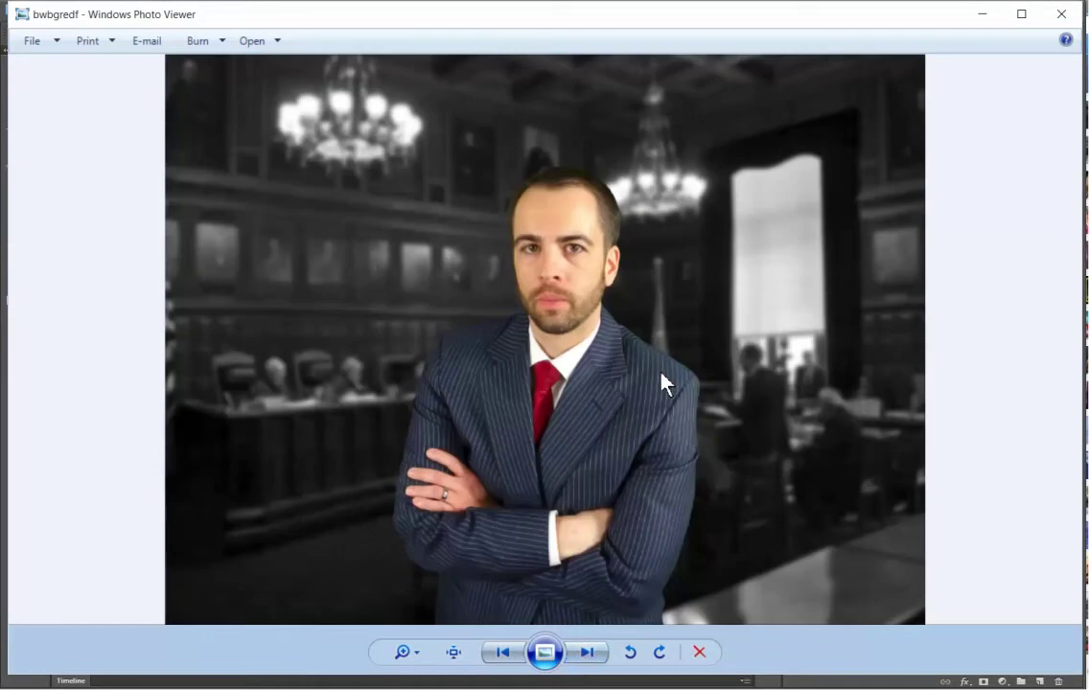
click(582, 654)
click(582, 654)
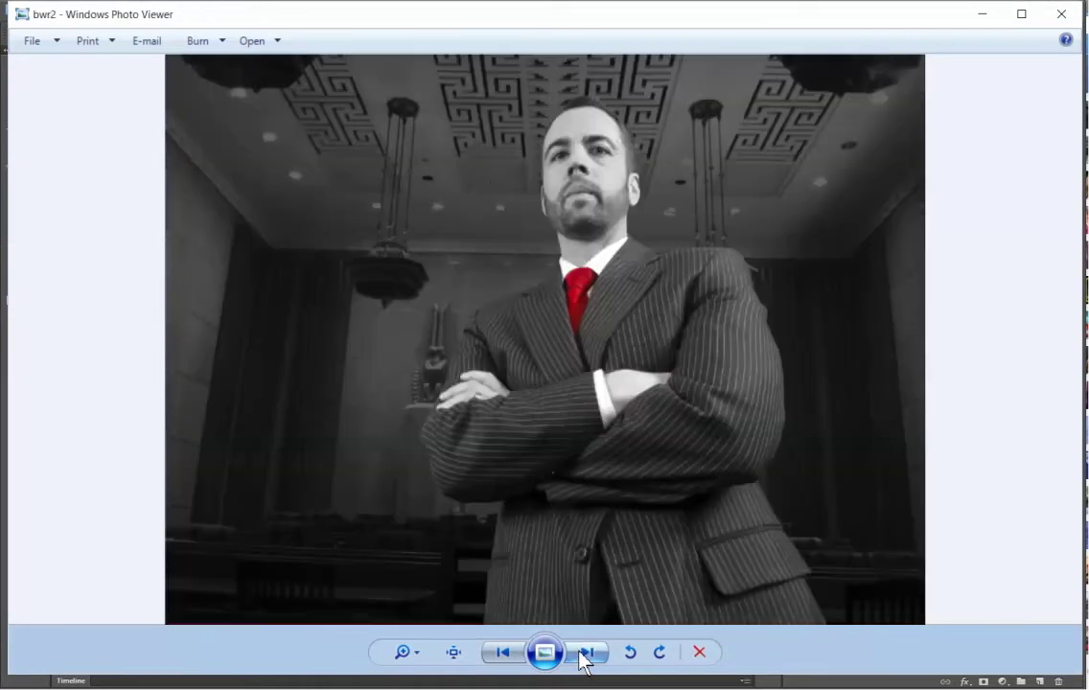
click(583, 654)
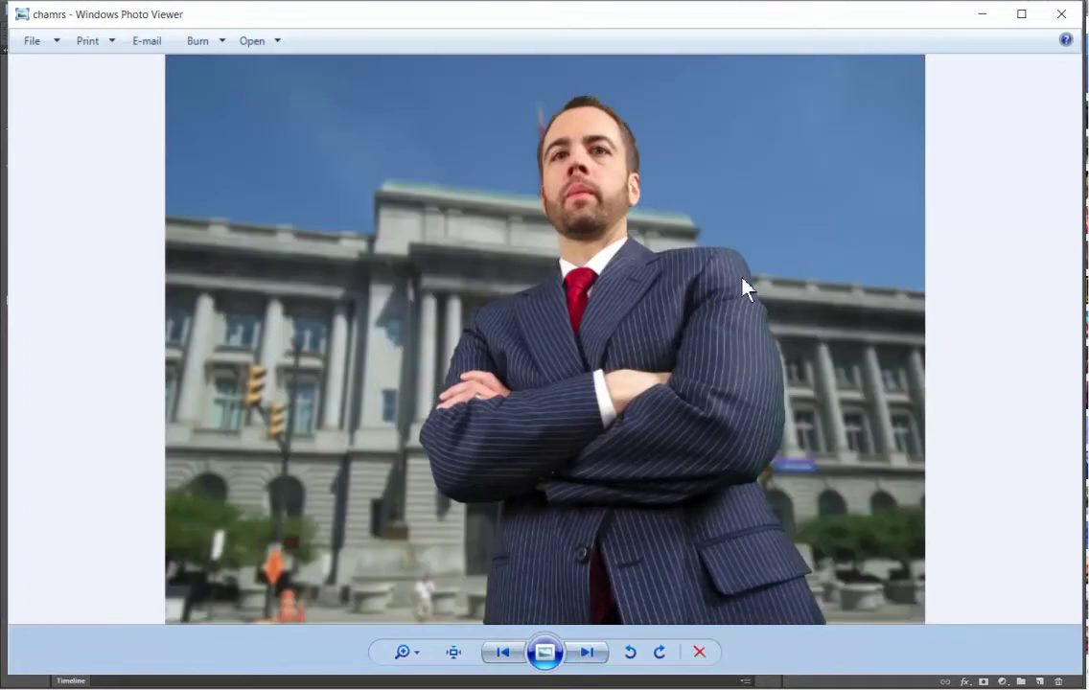
click(587, 652)
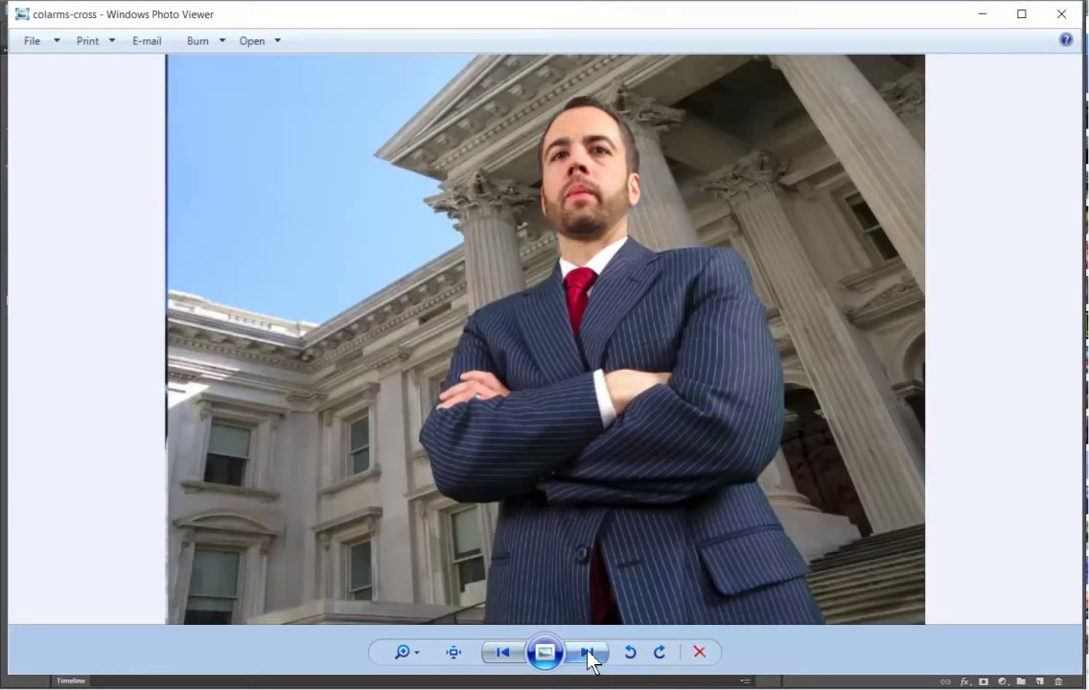
click(587, 654)
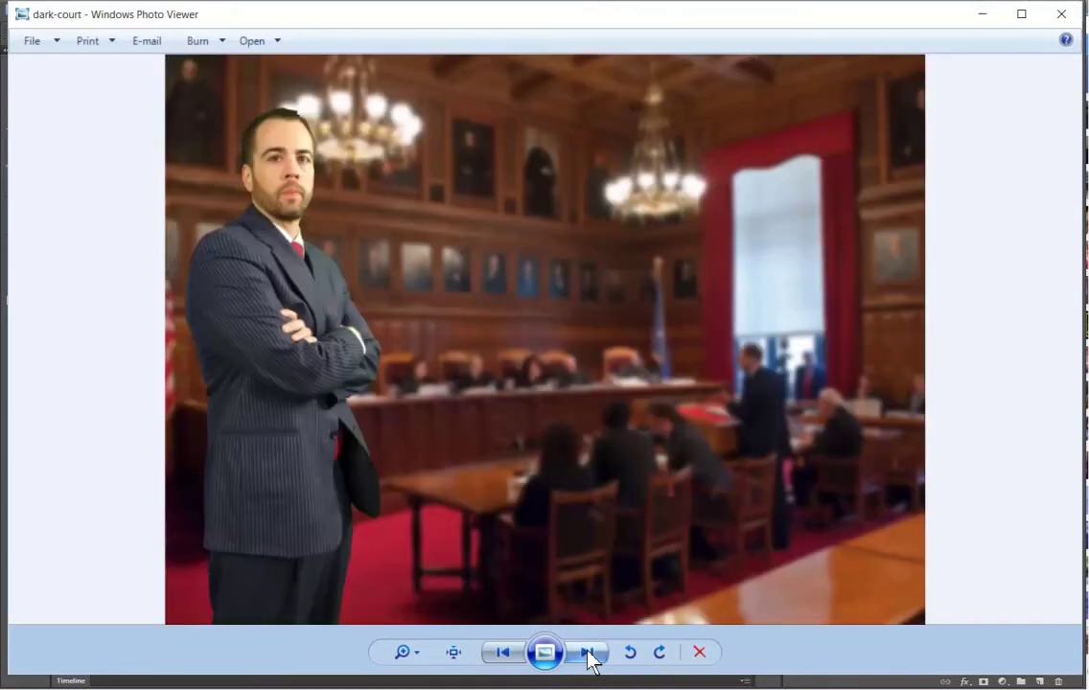
click(587, 654)
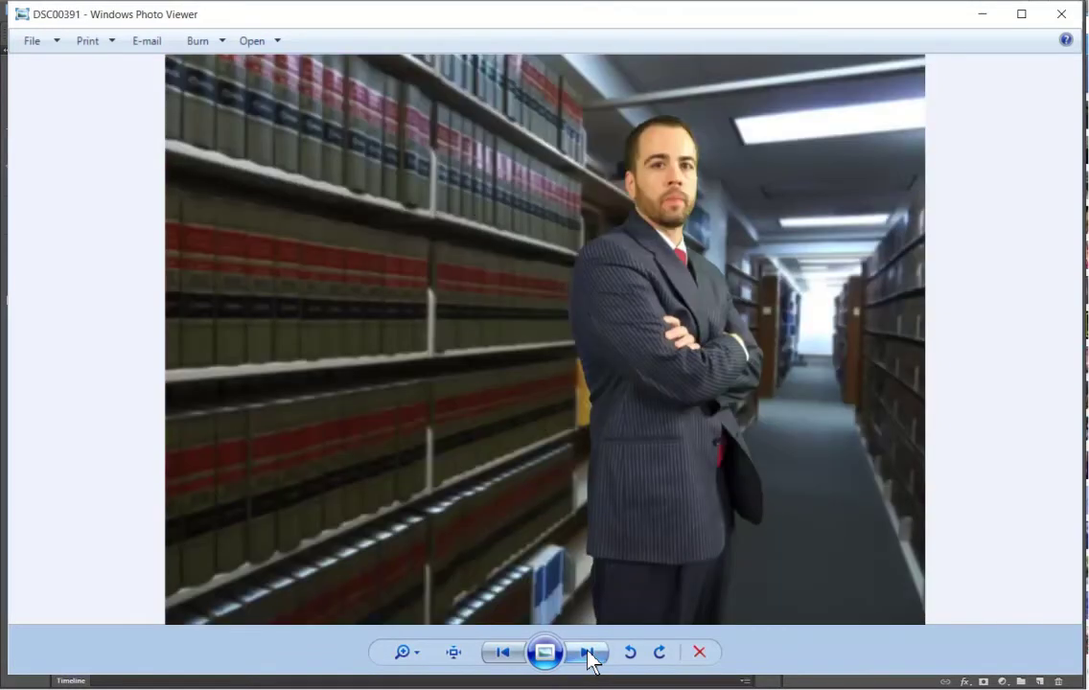
click(587, 654)
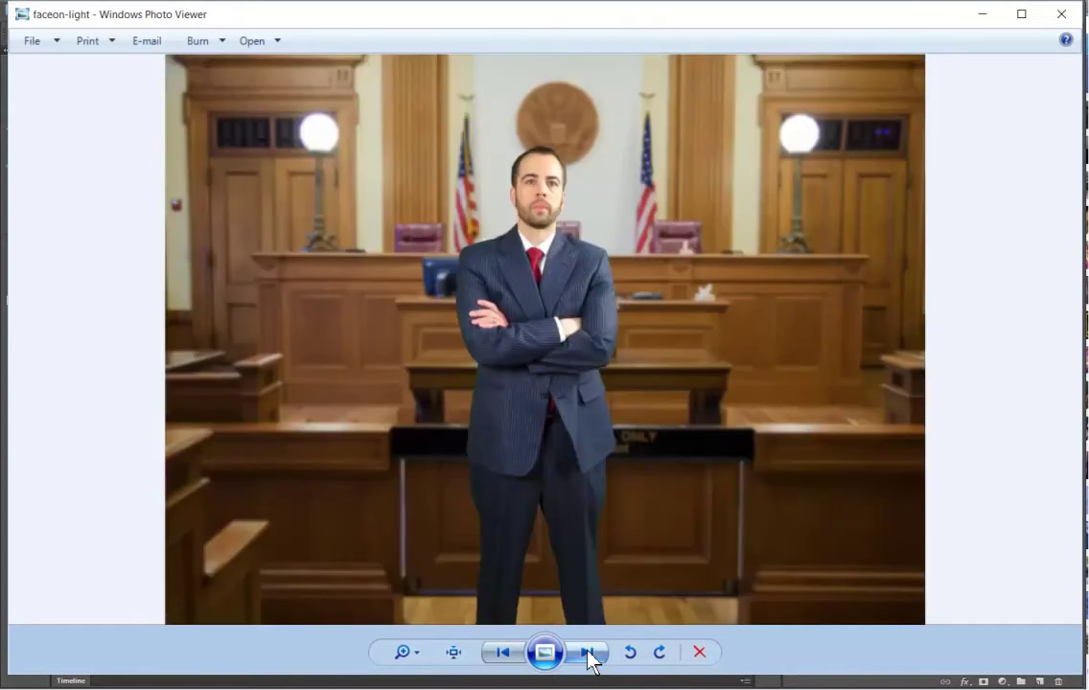
click(588, 654)
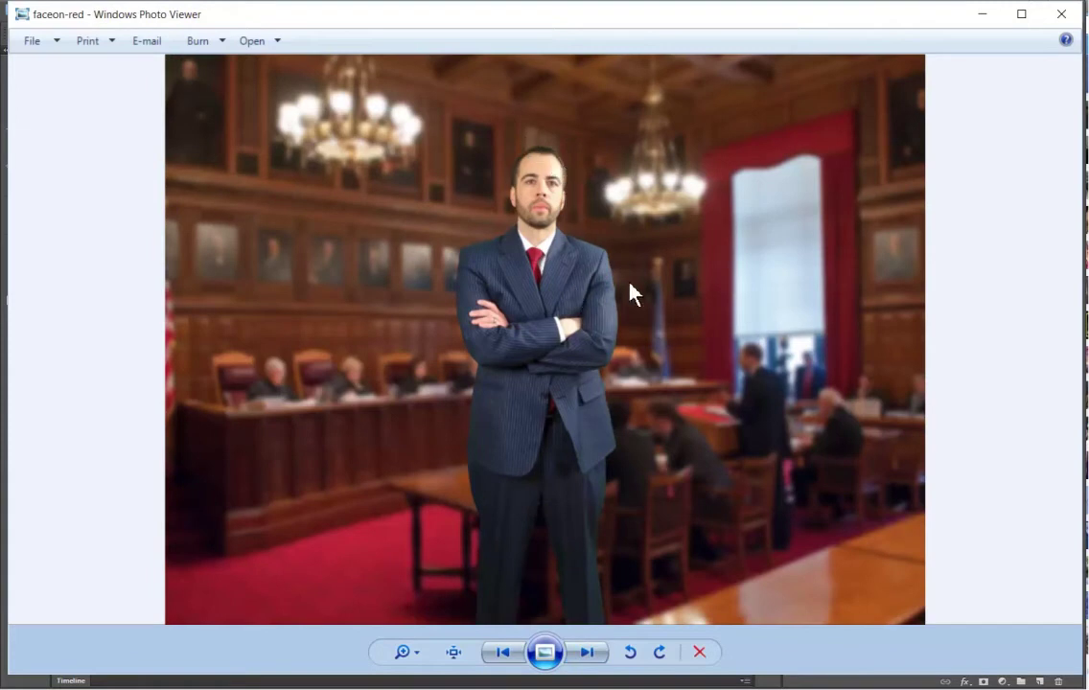
click(586, 656)
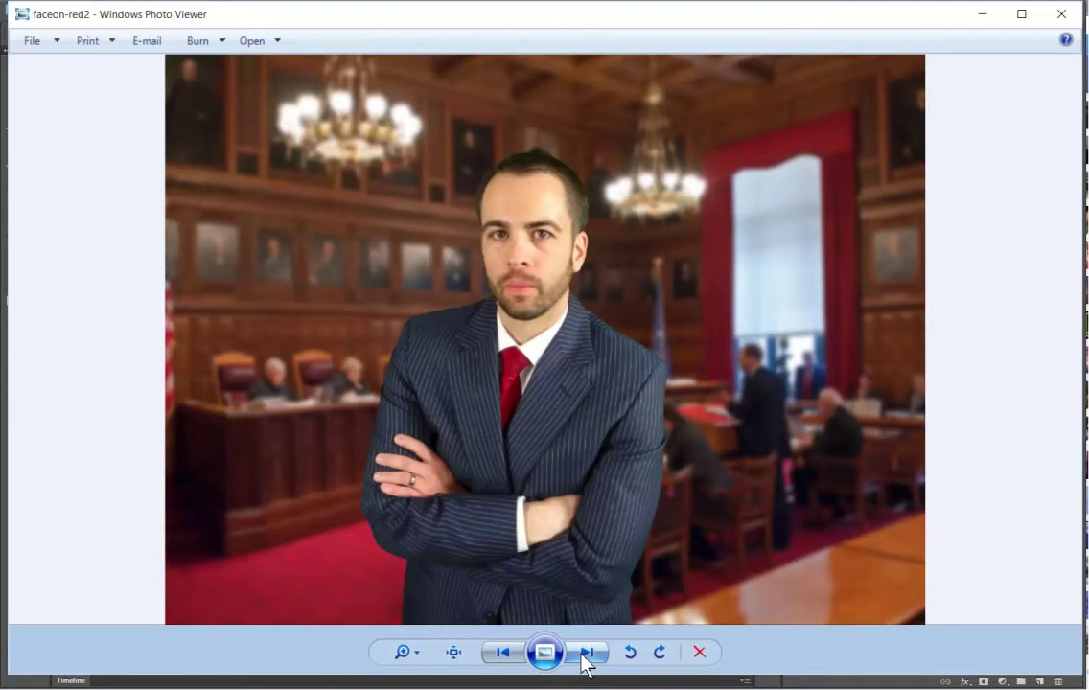
click(586, 656)
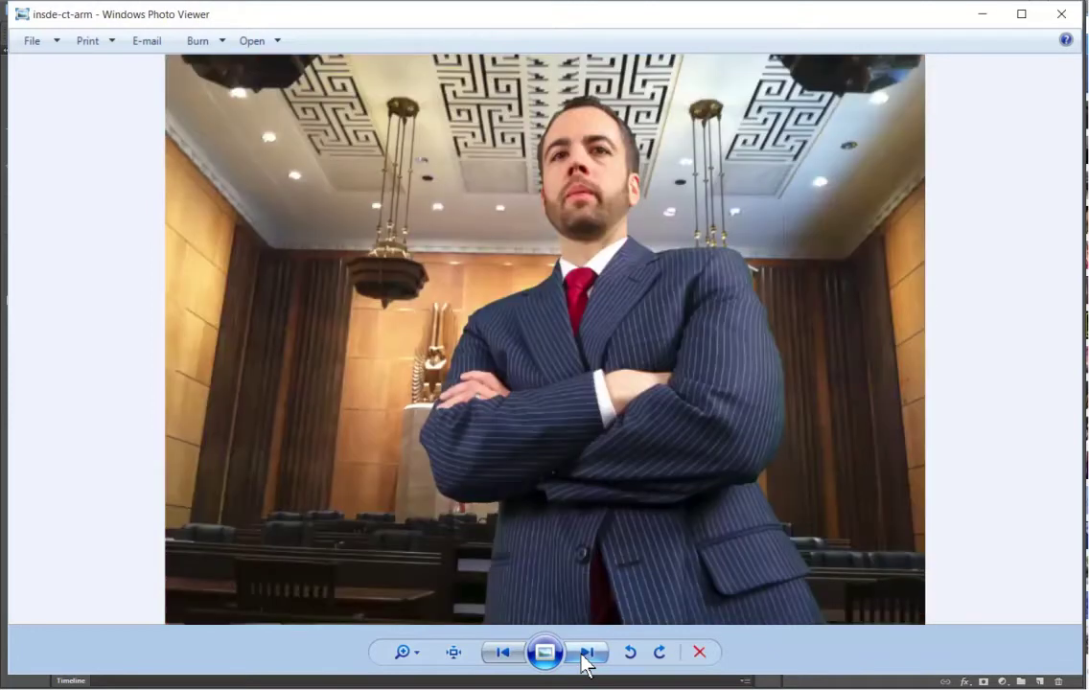
click(586, 656)
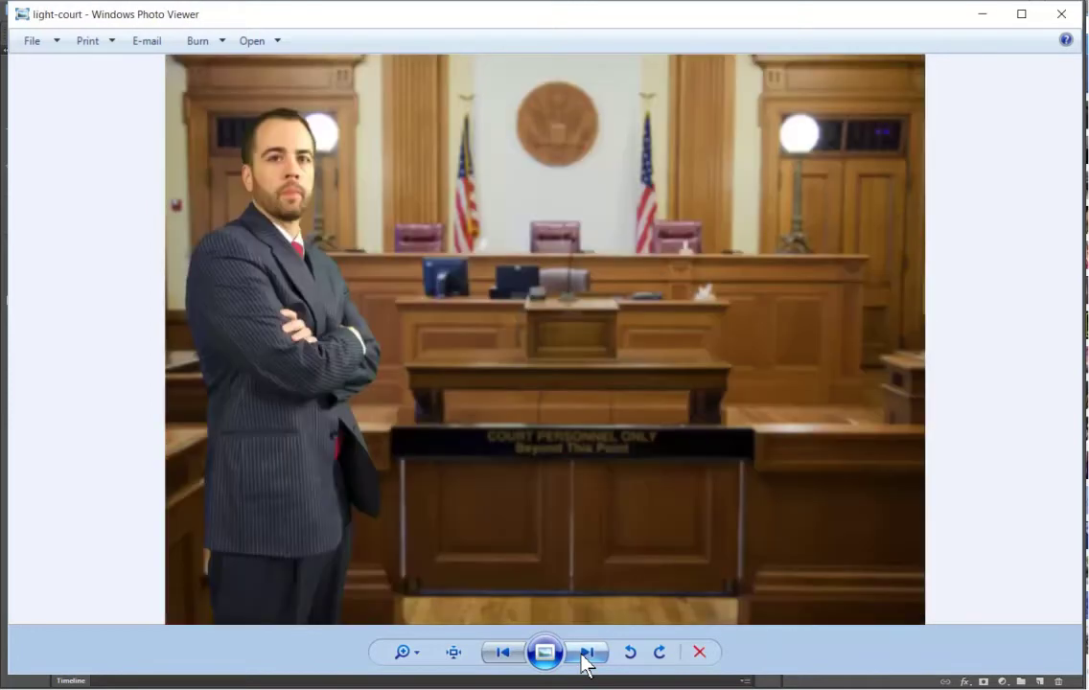
click(586, 656)
drag(758, 5, 726, 24)
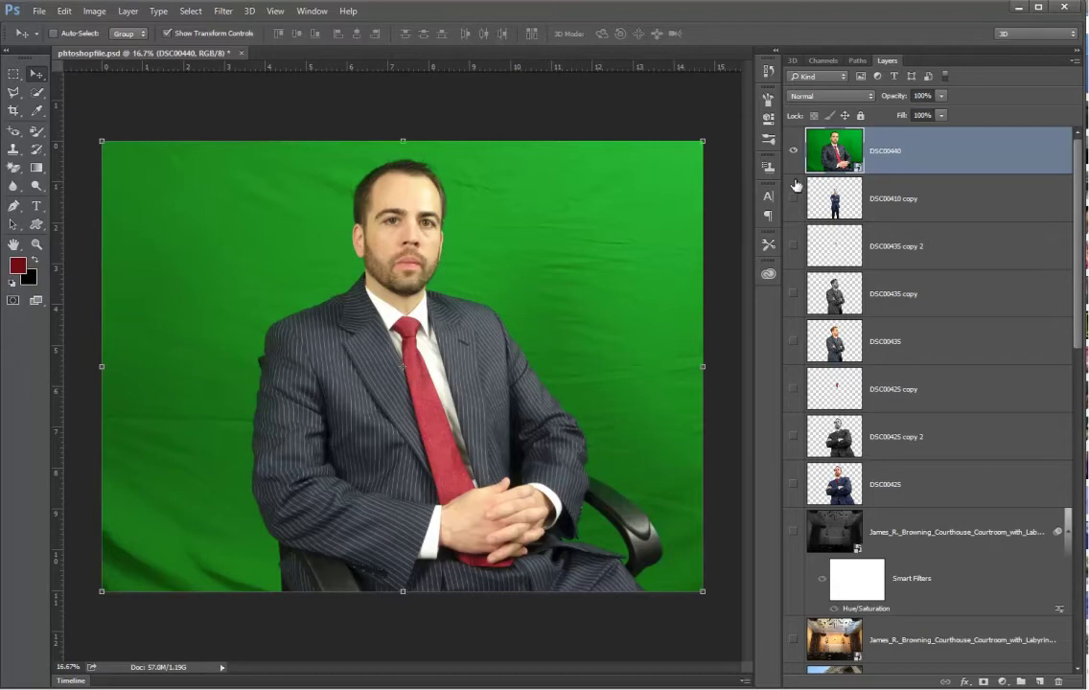
Step: Select the seated man's face, jacket and lap on the DSC00440 layer with the Quick Selection tool
drag(41, 92, 113, 88)
mouse_move(407, 195)
mouse_down()
mouse_move(435, 446)
mouse_move(476, 521)
mouse_move(511, 547)
mouse_move(559, 491)
mouse_move(564, 465)
mouse_move(542, 408)
mouse_move(447, 343)
mouse_up()
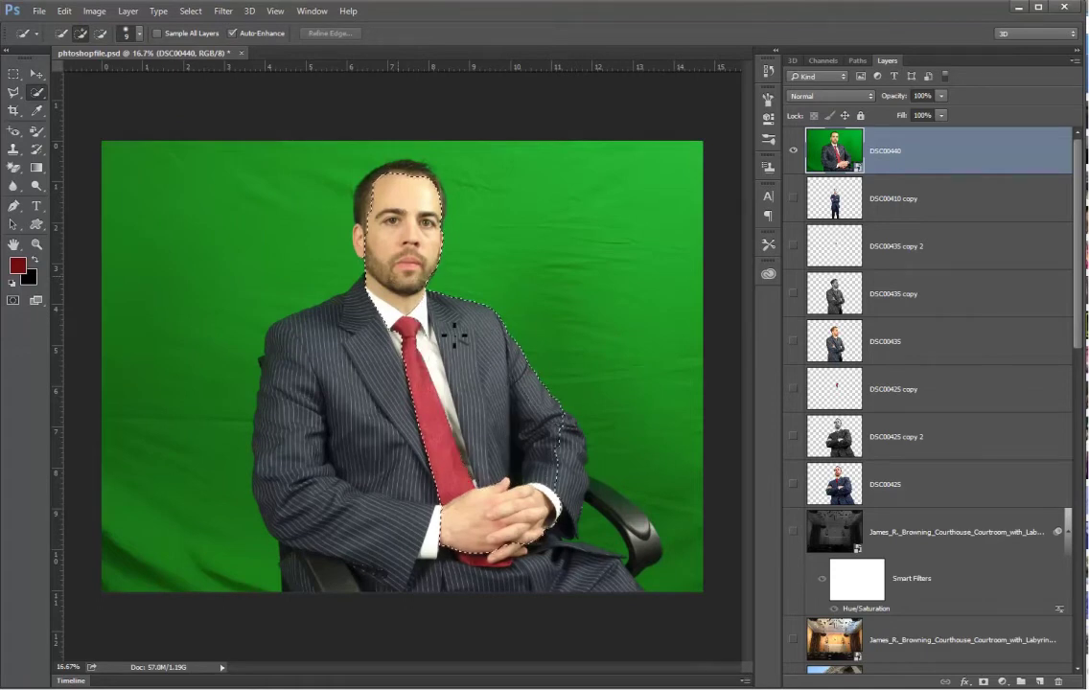
mouse_move(283, 446)
mouse_down()
mouse_move(326, 321)
mouse_move(288, 316)
mouse_move(268, 431)
mouse_move(350, 594)
mouse_move(429, 596)
mouse_up()
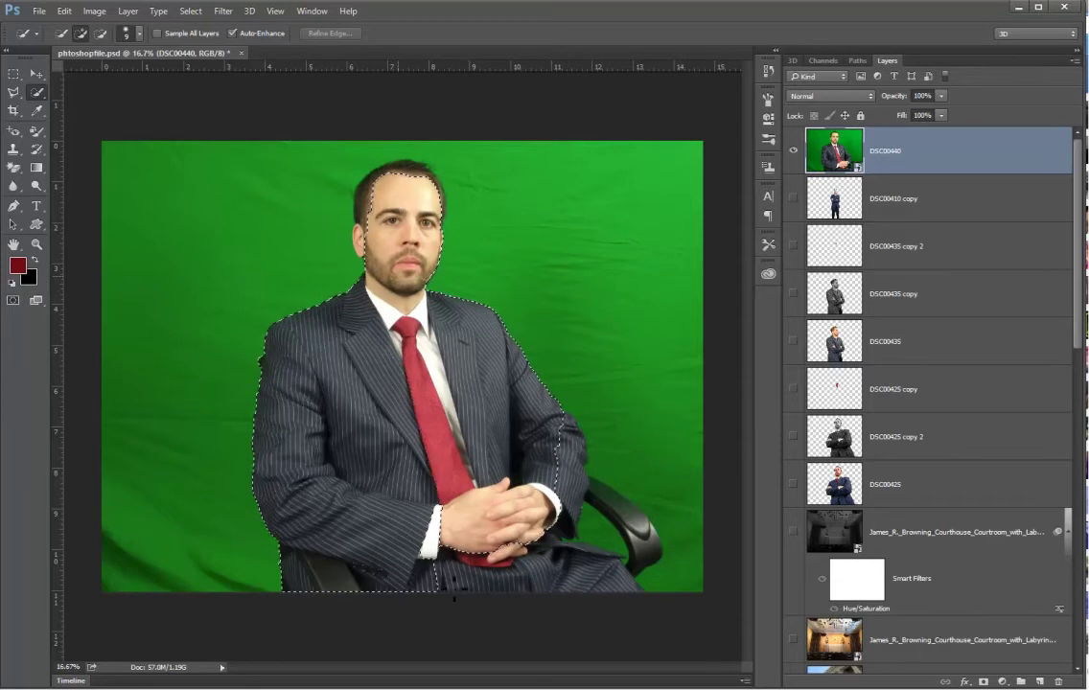
drag(509, 596, 525, 523)
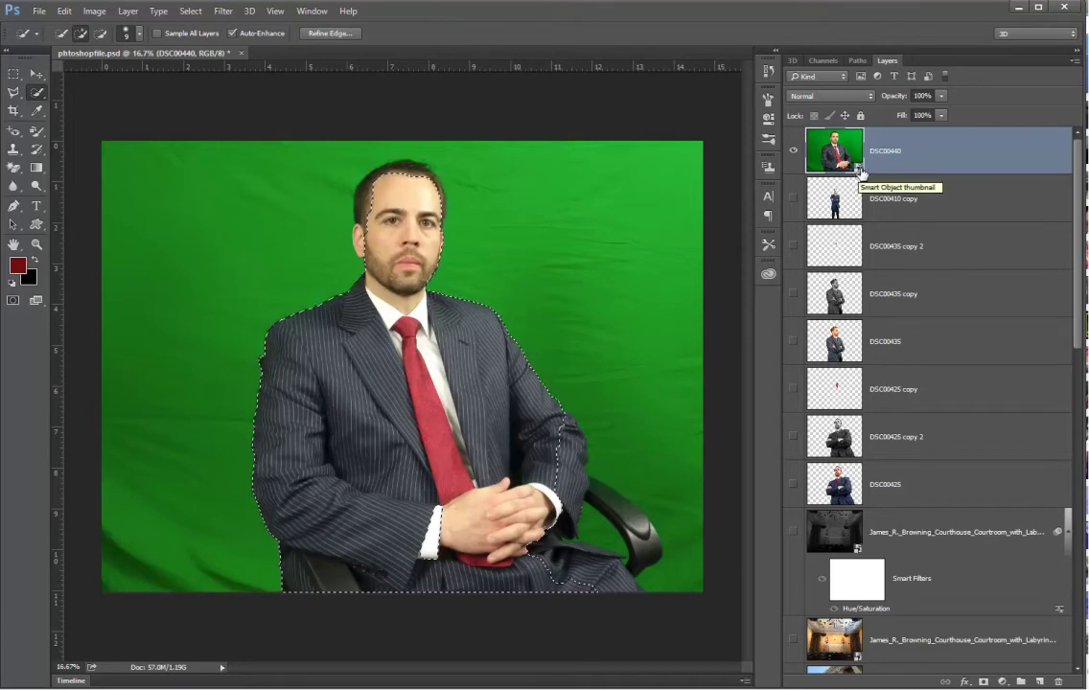
Step: Rasterize the DSC00440 layer and extend the selection over the remaining sleeve, chair armrest, ear and hair
right_click(924, 156)
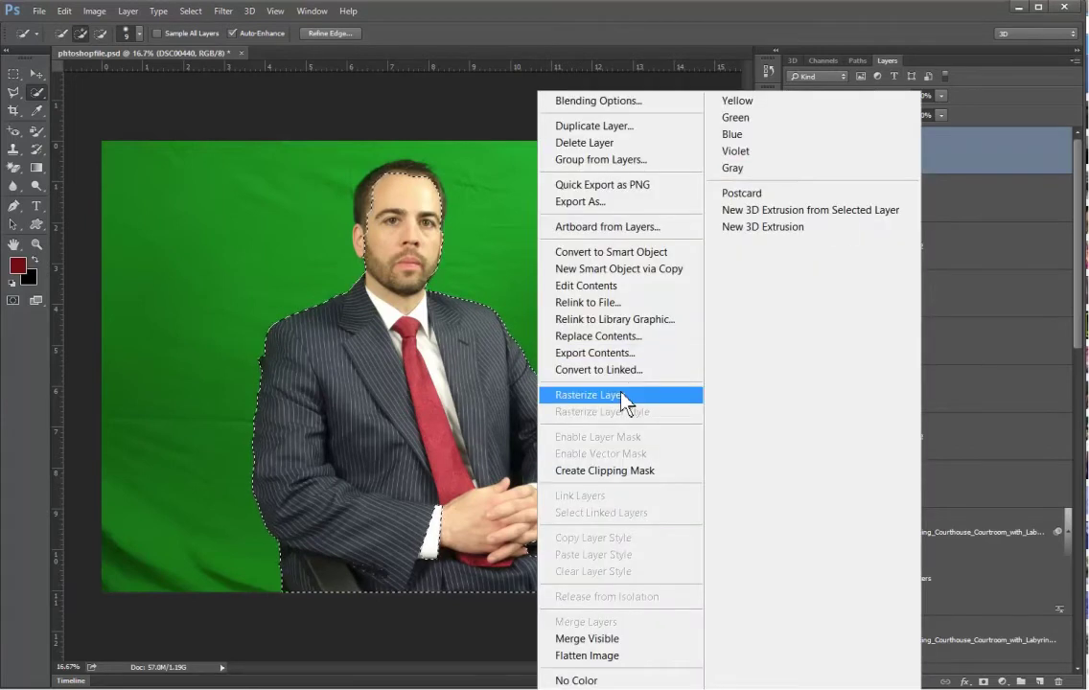
click(587, 395)
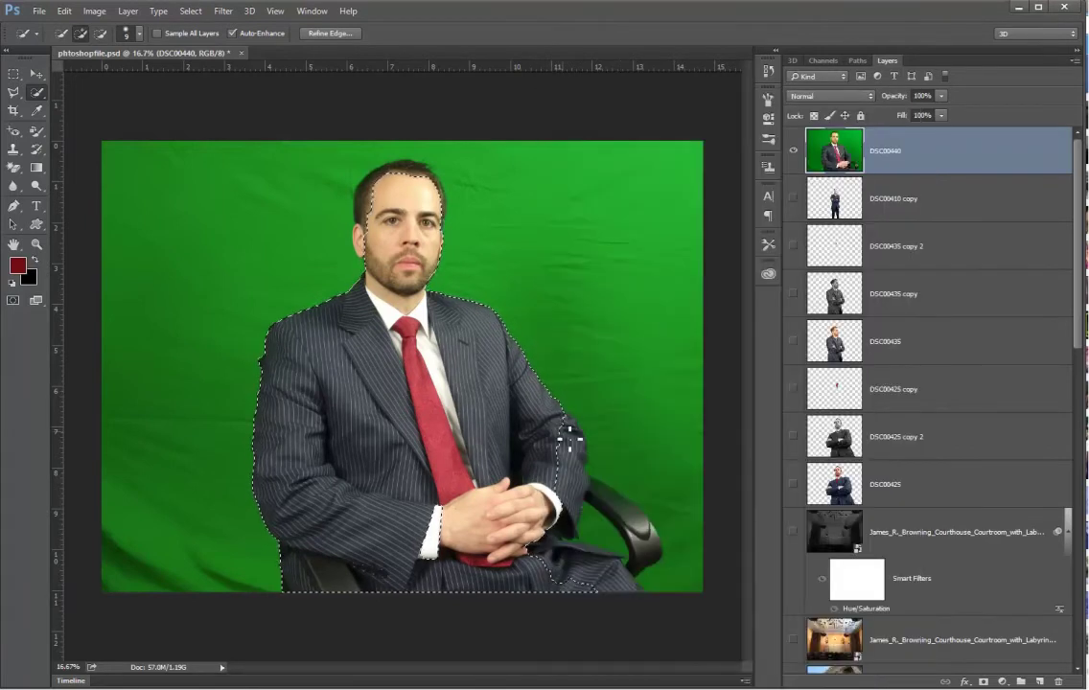
drag(564, 521, 578, 540)
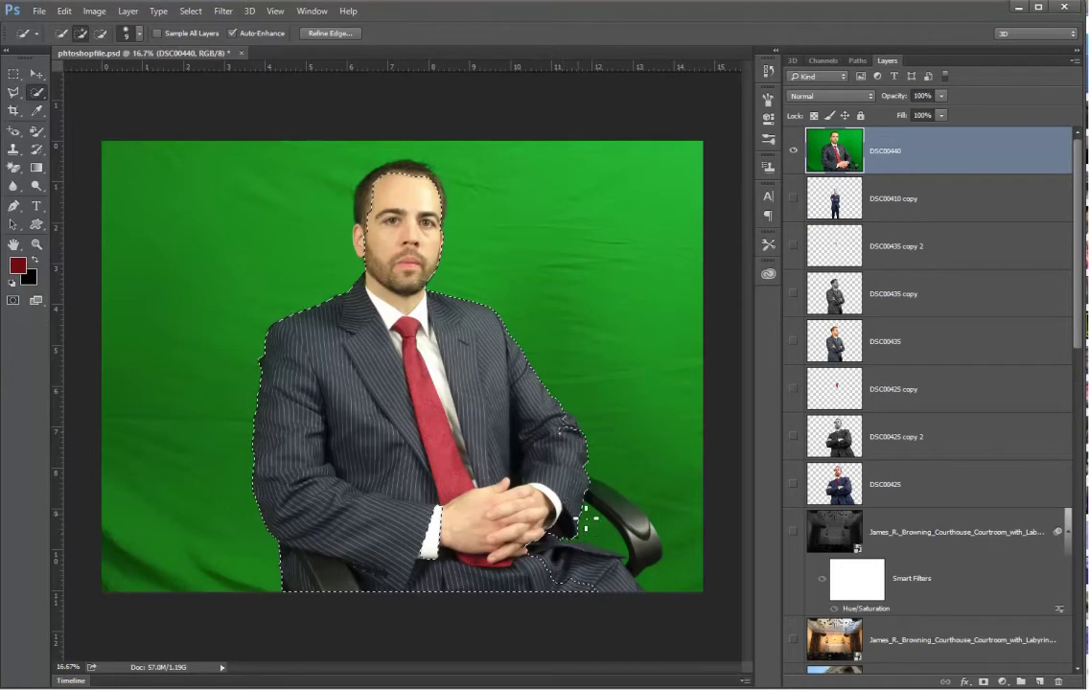
mouse_move(609, 498)
mouse_down()
mouse_move(652, 549)
mouse_move(643, 577)
mouse_move(591, 594)
mouse_up()
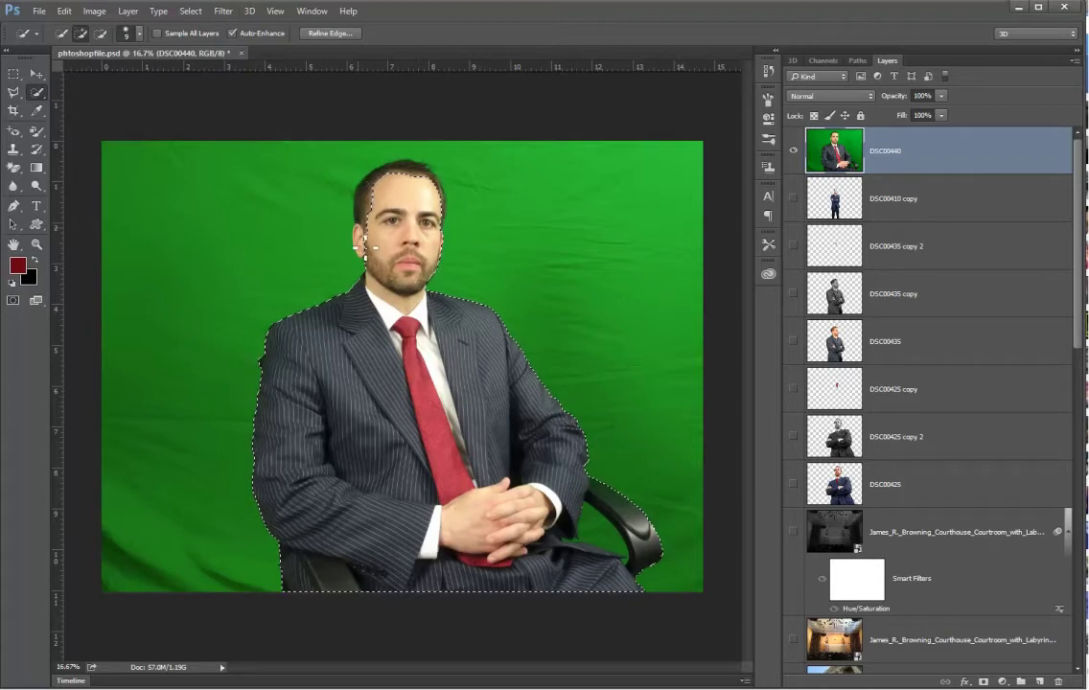
drag(364, 159, 434, 185)
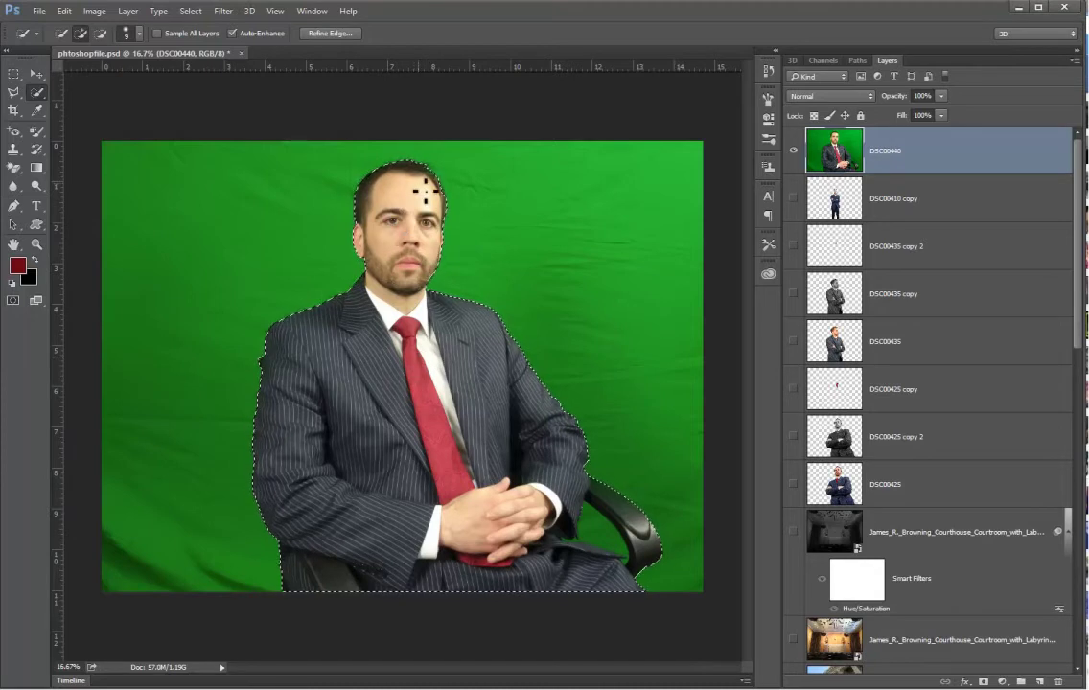
Step: Add the stray hair along the top of the man's head to the selection
scroll(412, 188, up, 3)
scroll(404, 185, up, 4)
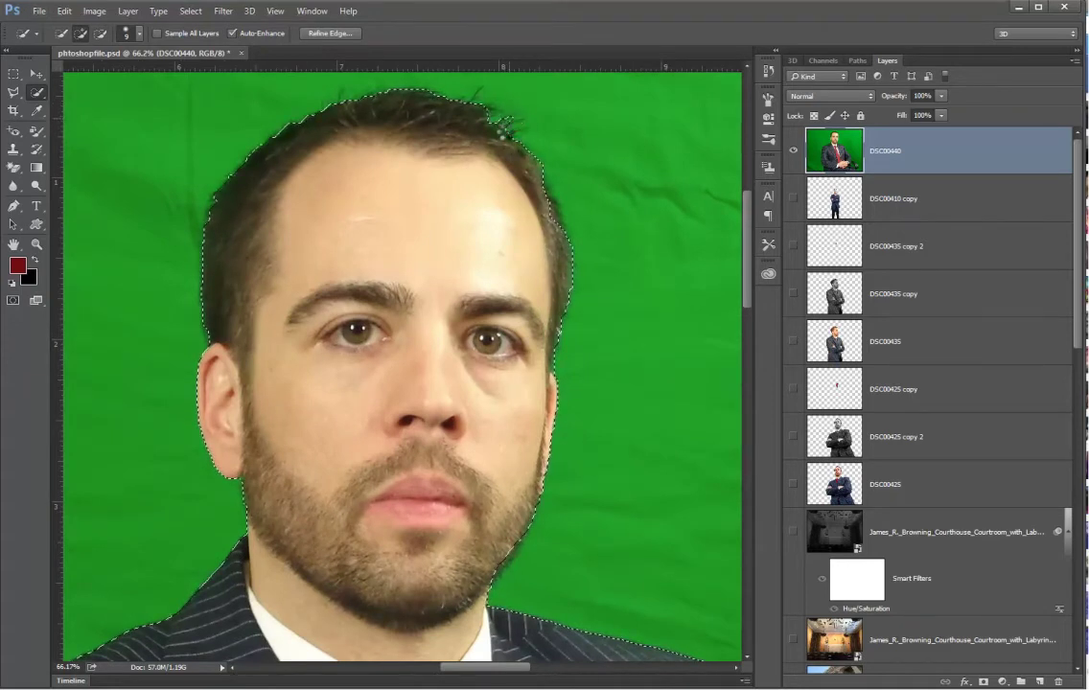
mouse_move(524, 144)
mouse_down()
mouse_move(491, 114)
mouse_move(433, 91)
mouse_up()
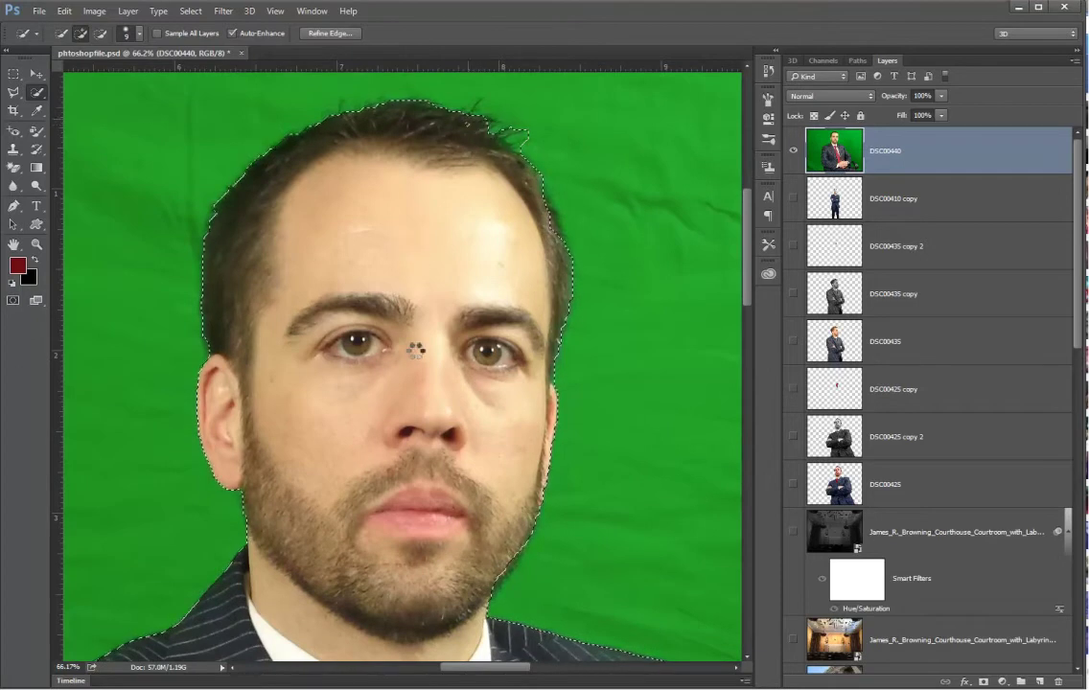
Step: Subtract the green gap between the man's sleeve, lap and chair armrest from the selection
scroll(482, 423, down, 3)
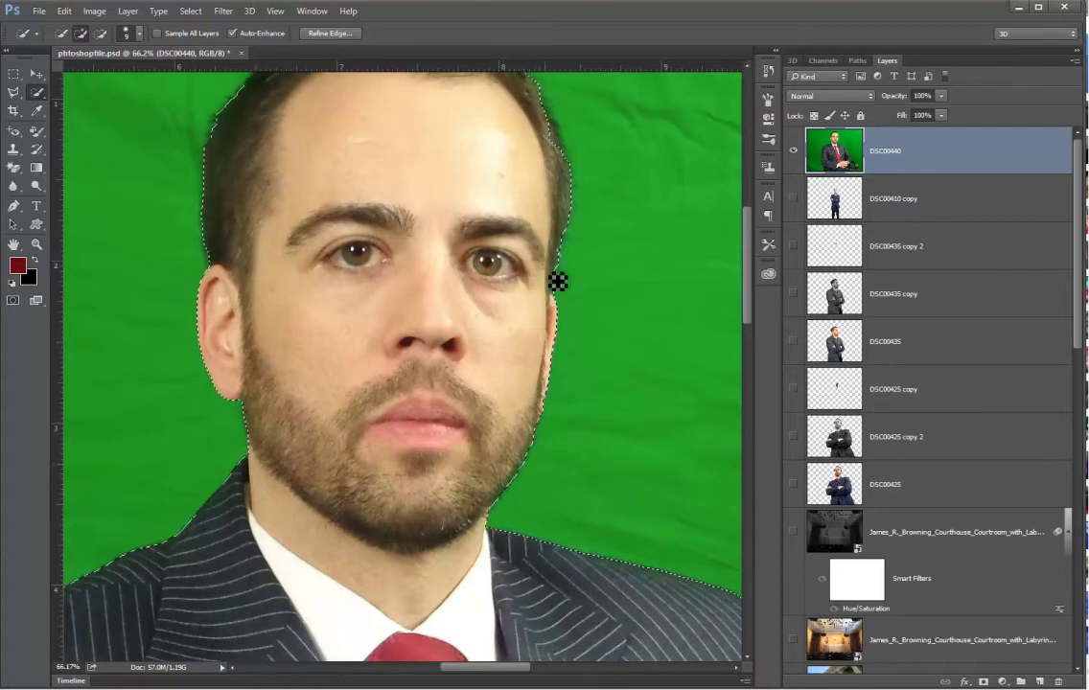
scroll(413, 431, down, 4)
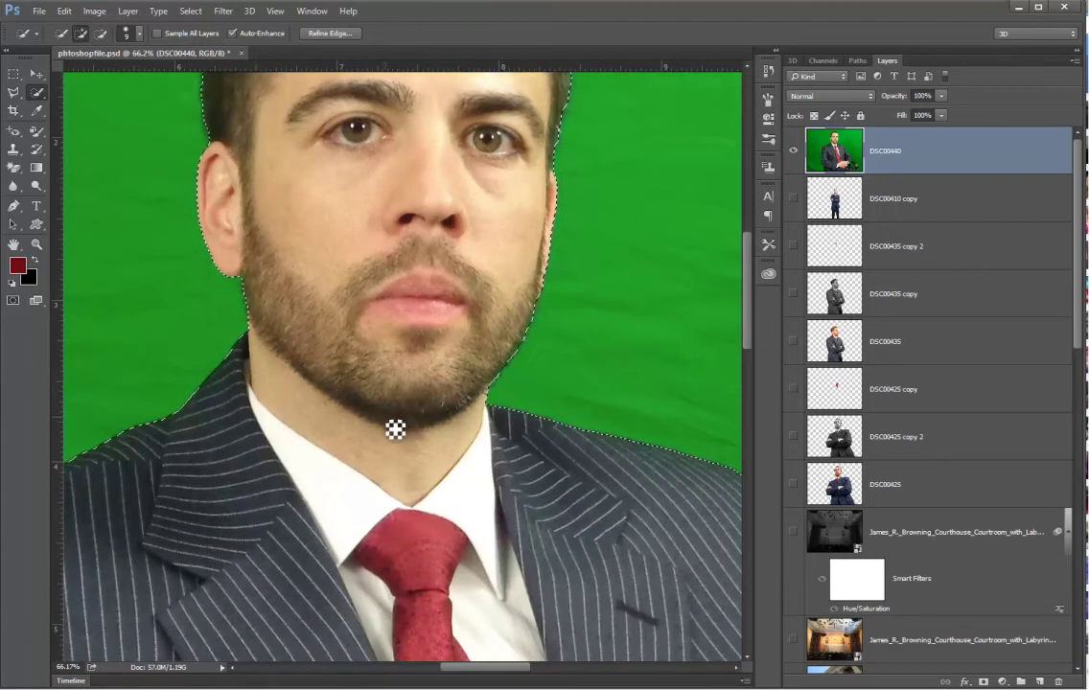
scroll(399, 429, down, 3)
scroll(391, 437, down, 3)
scroll(390, 434, down, 3)
scroll(367, 421, down, 1)
scroll(367, 422, down, 1)
scroll(369, 426, down, 4)
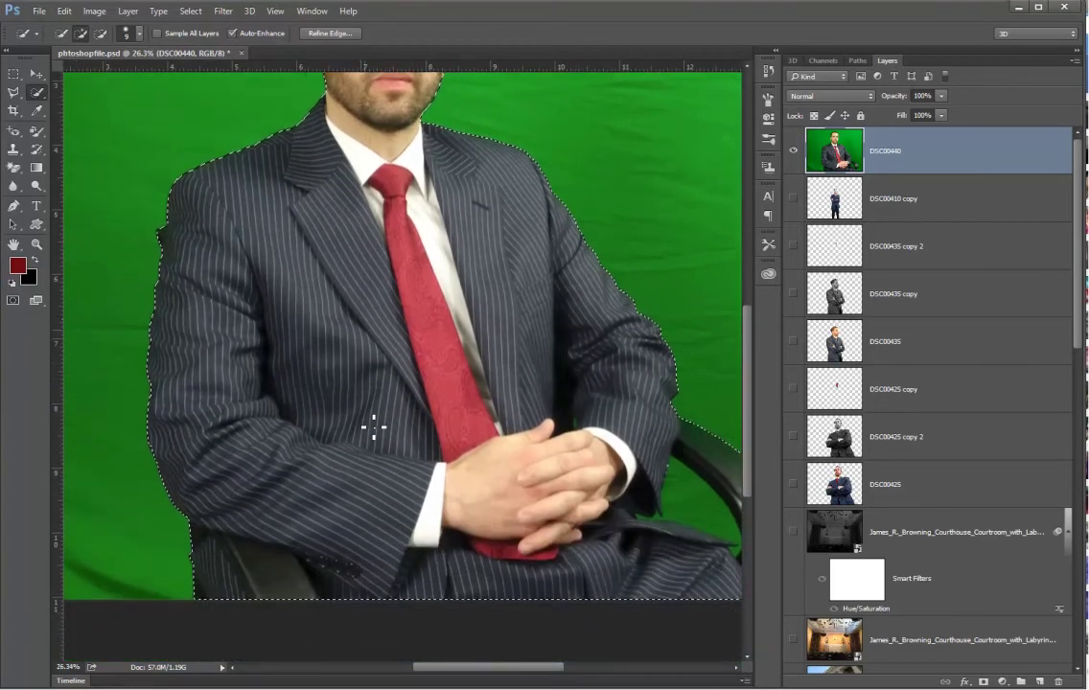
scroll(374, 429, down, 1)
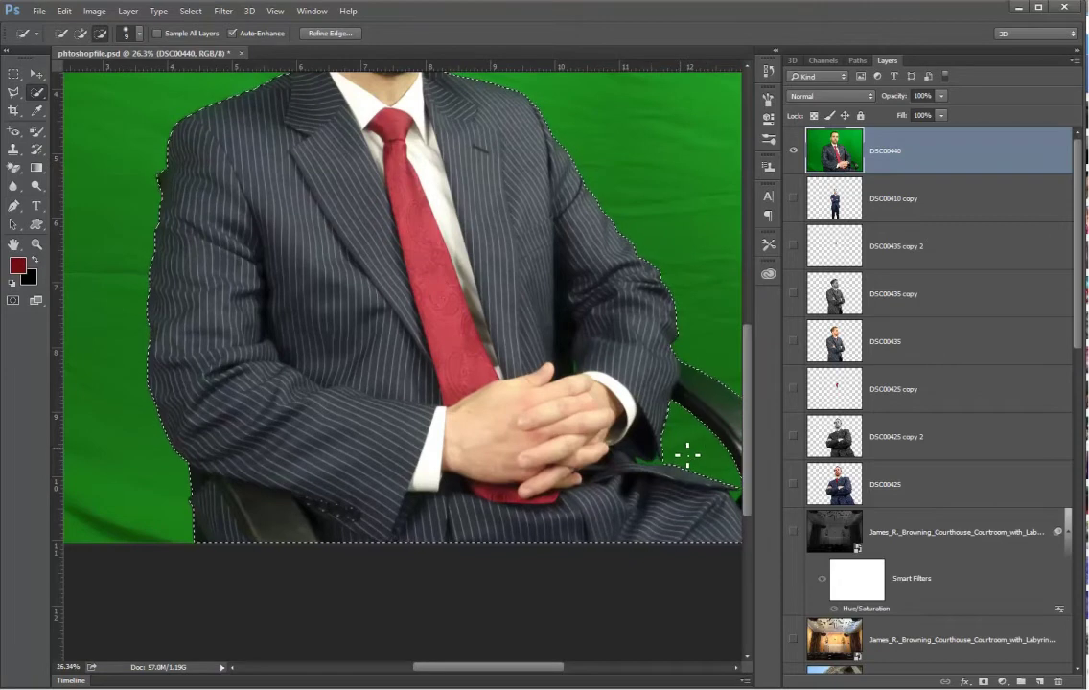
key(alt)
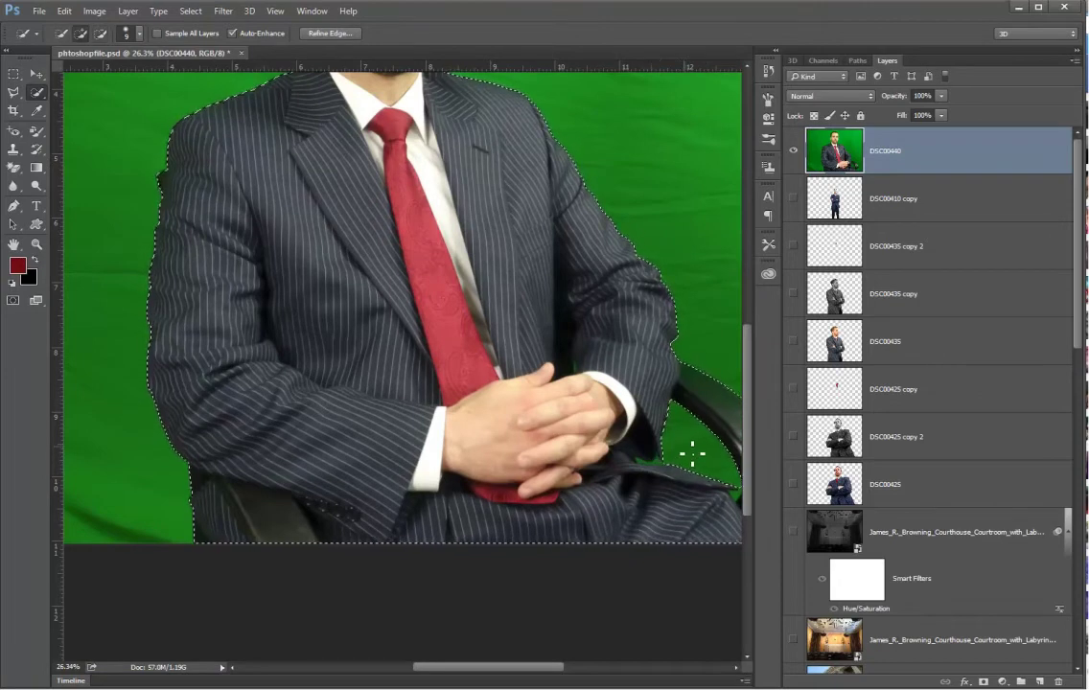
drag(693, 454, 650, 471)
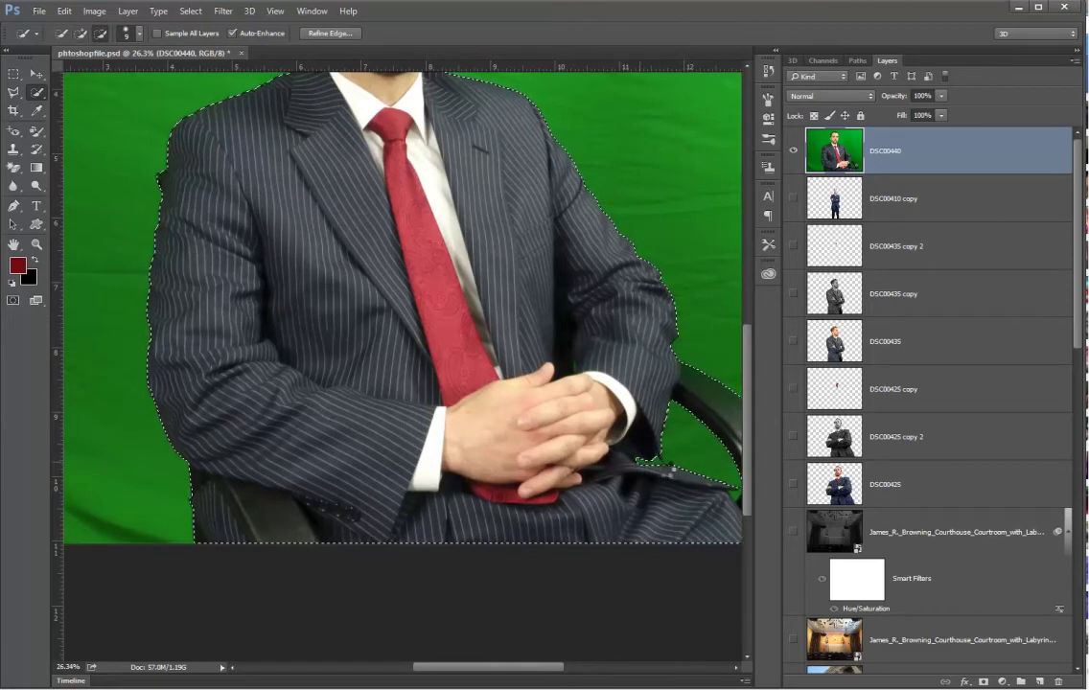
key(shift)
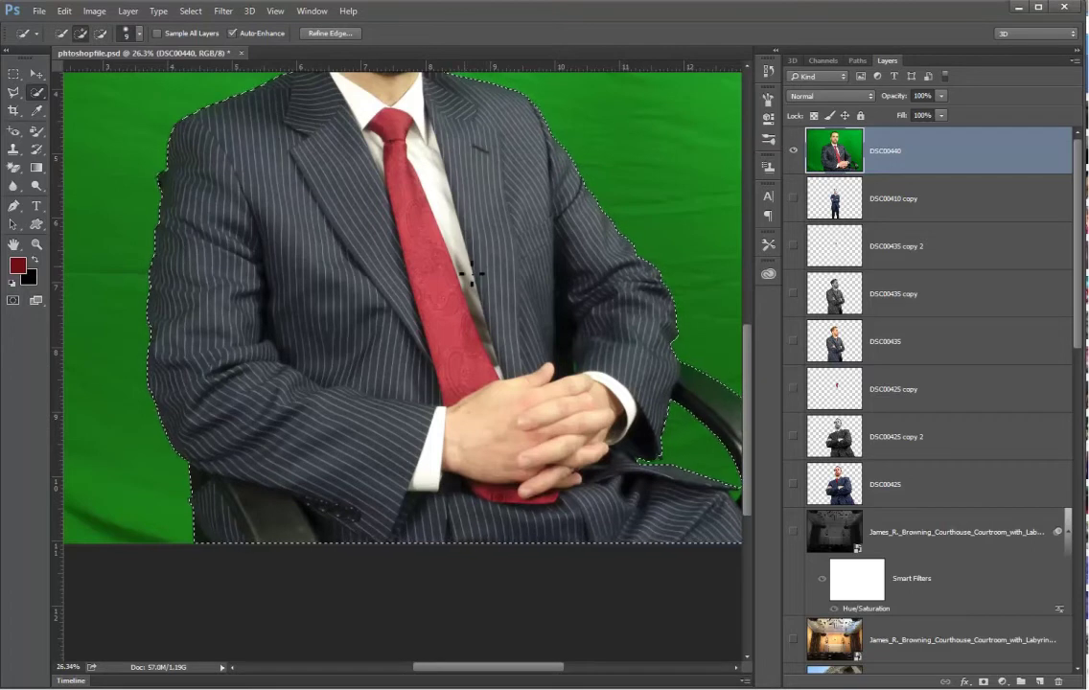
Step: Refine the selection edge of the seated man with Smart Radius on, Smooth set to 64 and a slightly higher feather, output to a selection
scroll(490, 285, up, 3)
scroll(490, 284, up, 7)
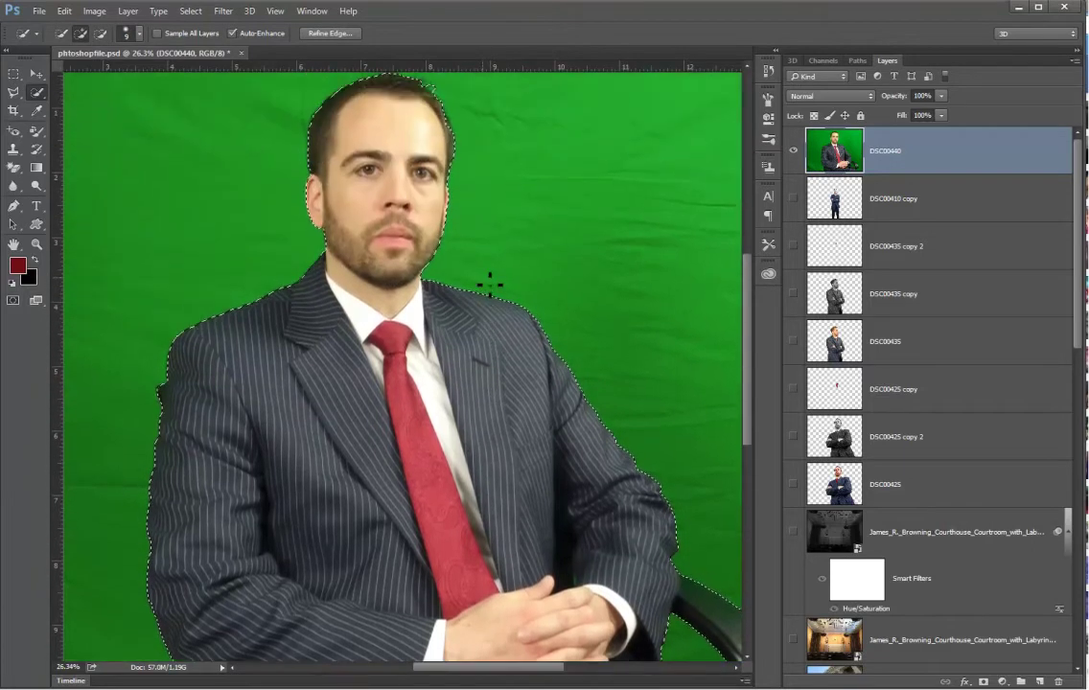
scroll(490, 285, up, 2)
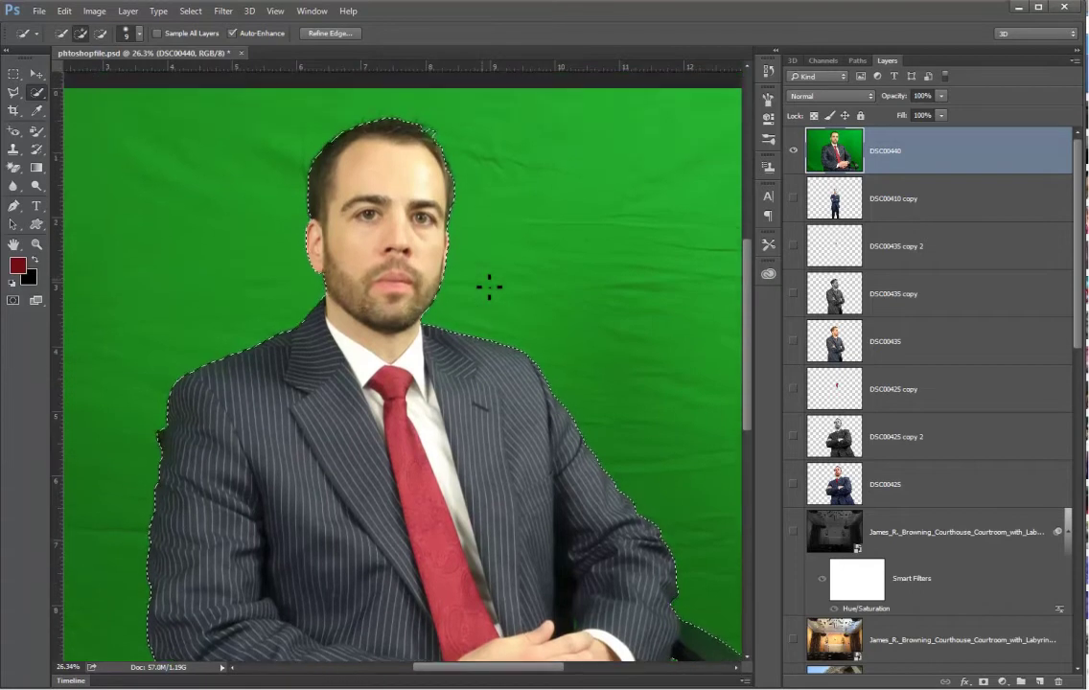
click(331, 35)
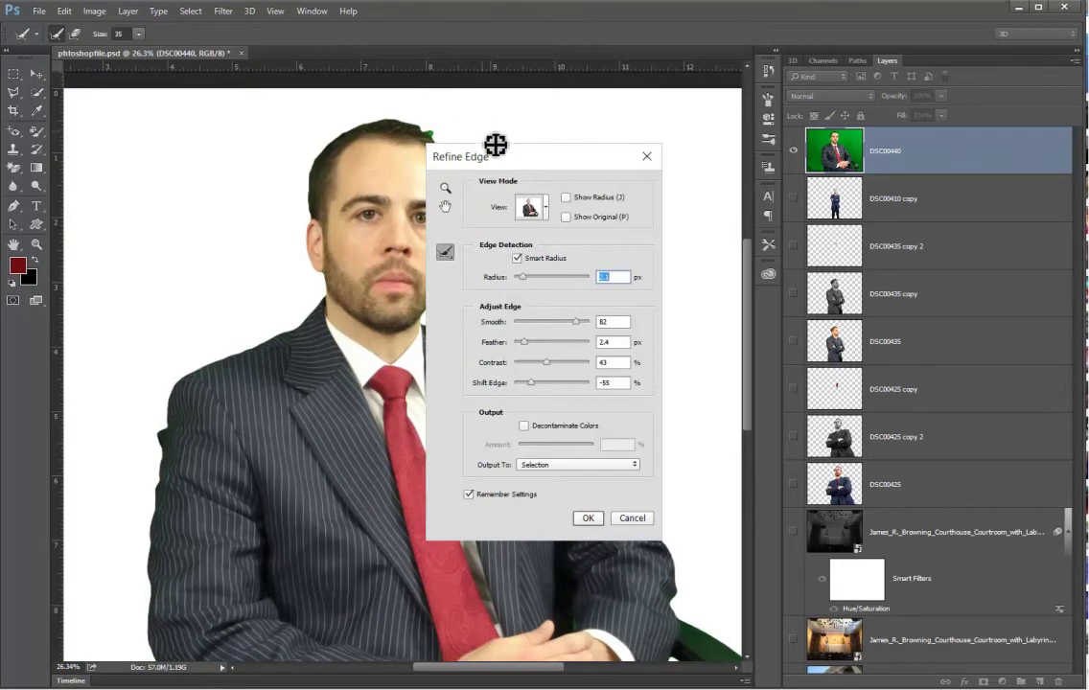
drag(513, 159, 738, 112)
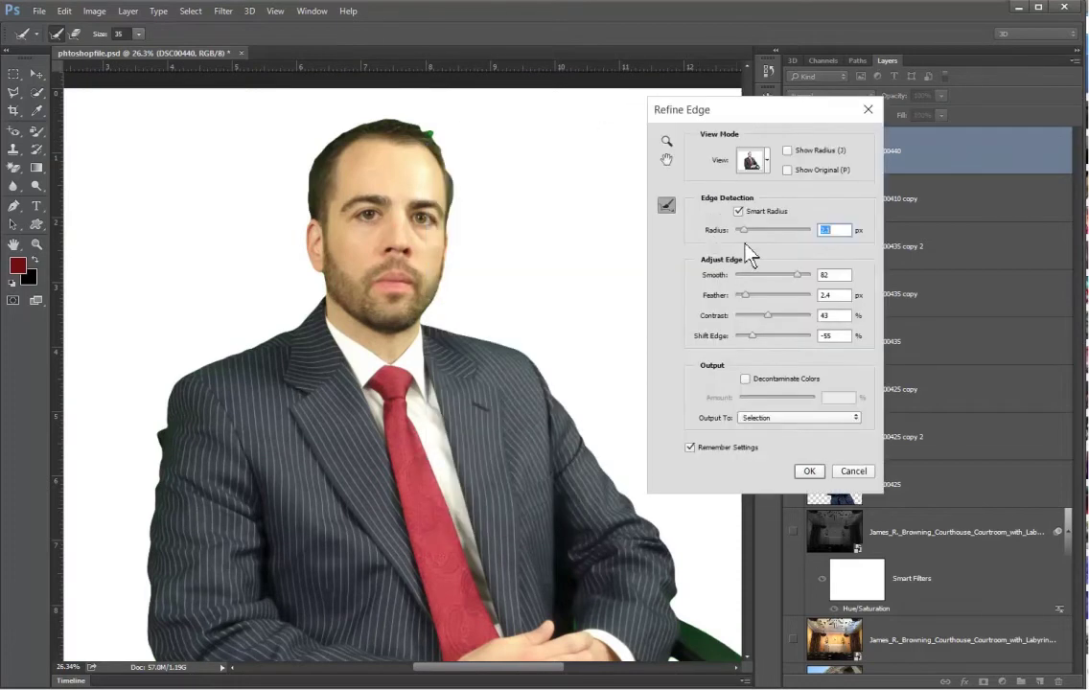
click(738, 211)
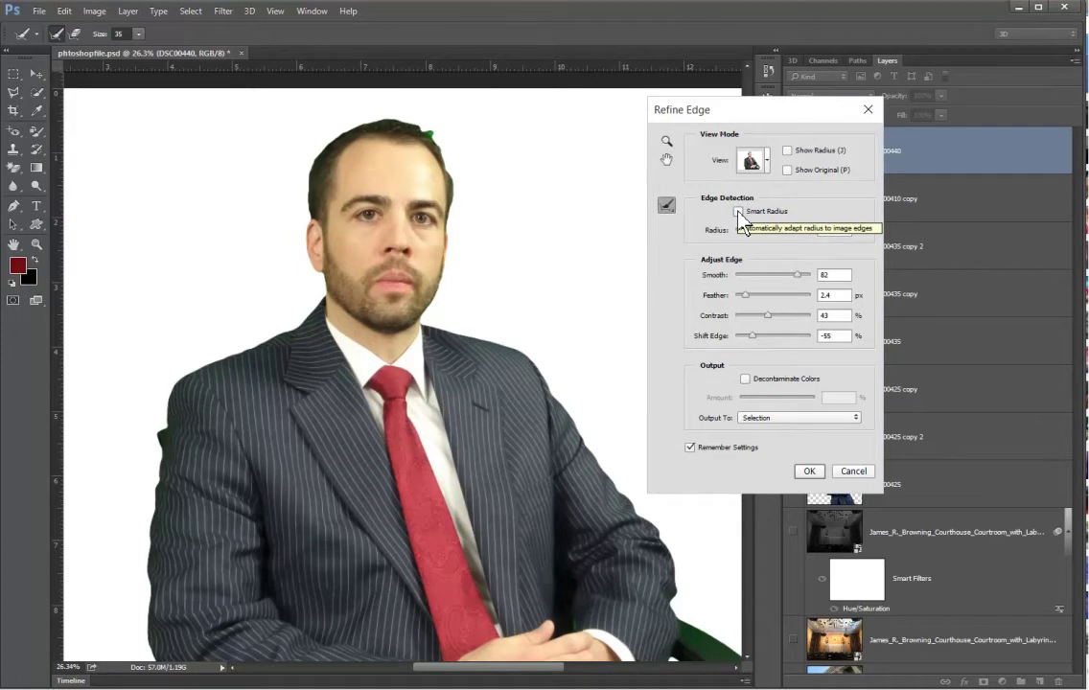
click(738, 211)
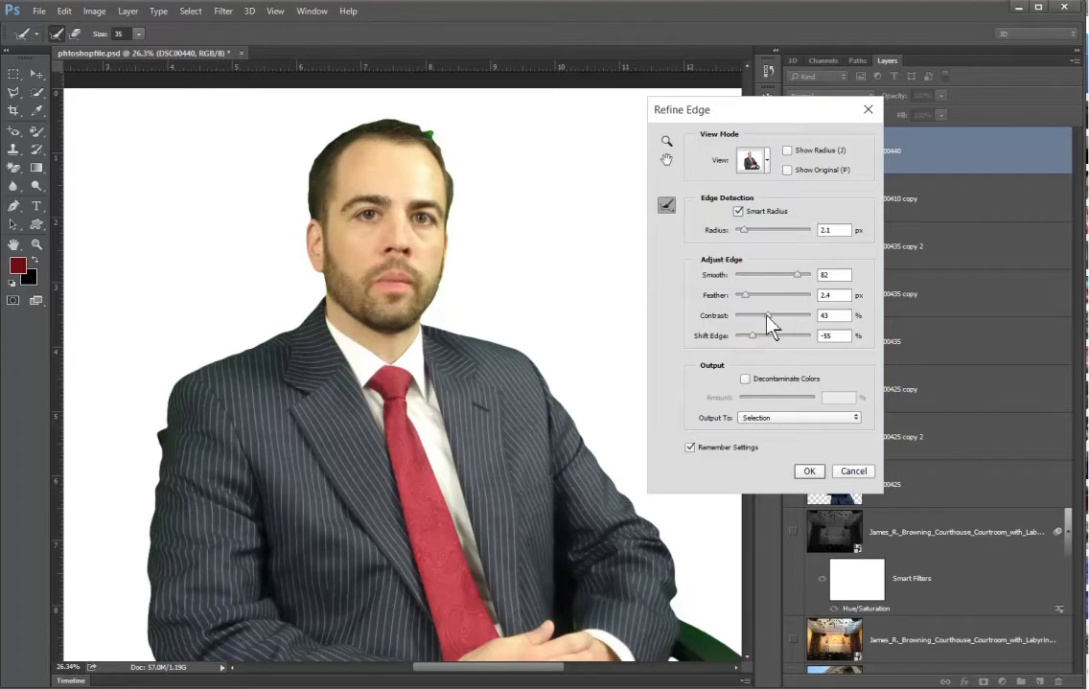
click(785, 275)
mouse_move(745, 296)
mouse_down()
mouse_move(772, 293)
mouse_move(748, 300)
mouse_up()
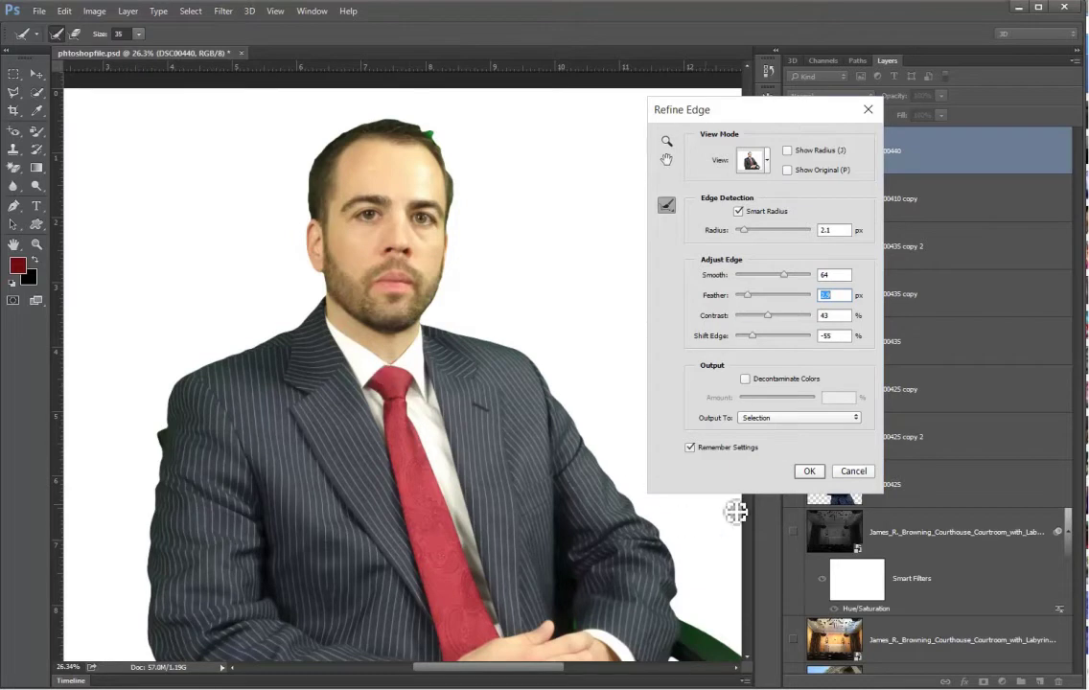
click(809, 471)
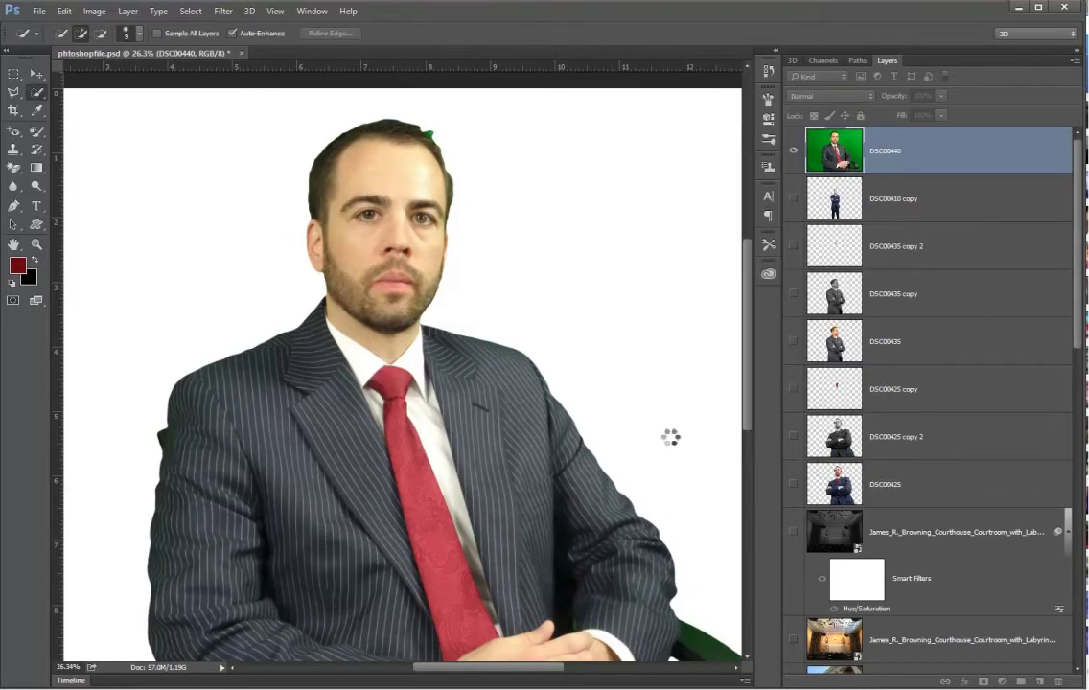
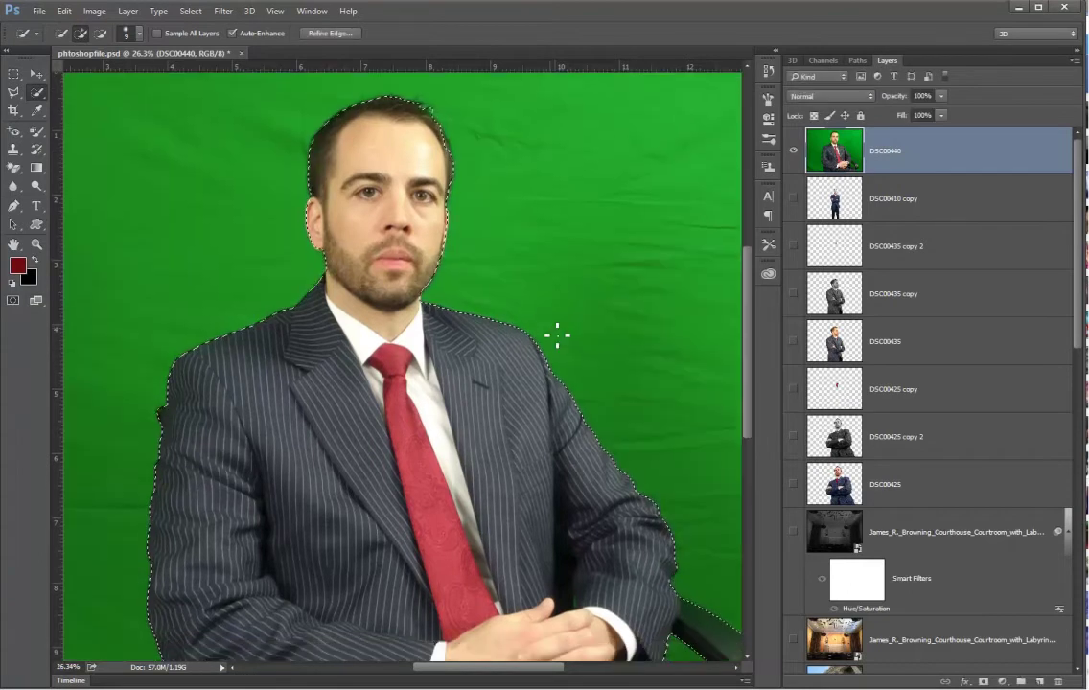
Step: Invert the selection and delete the green background from the DSC00440 layer
scroll(553, 332, up, 2)
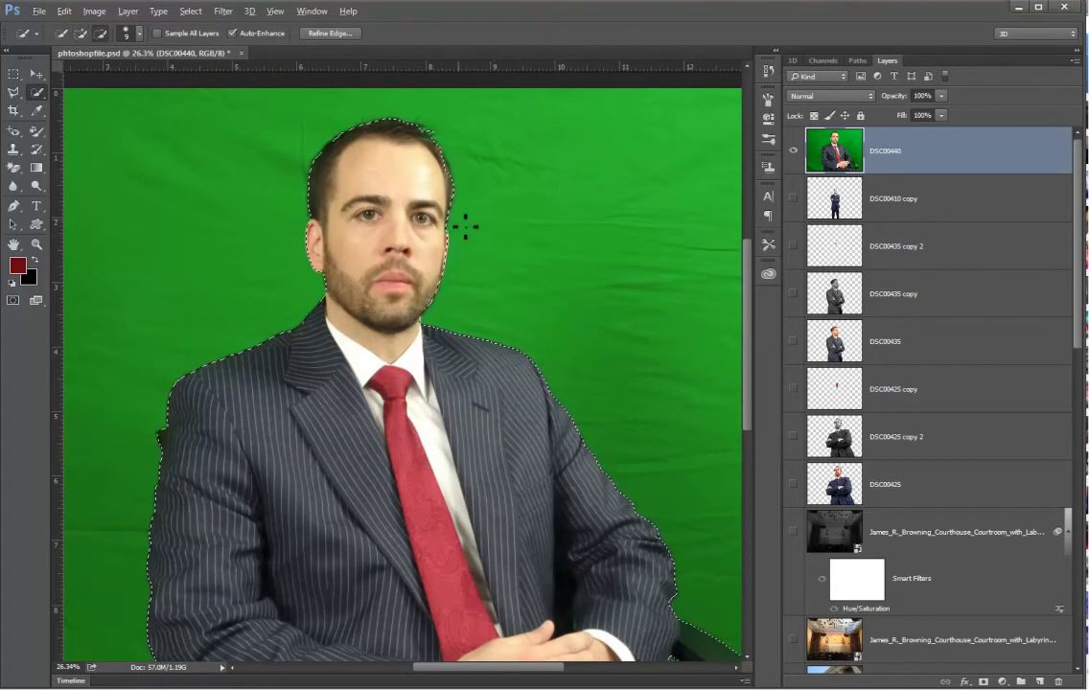
scroll(462, 235, up, 3)
scroll(447, 100, up, 2)
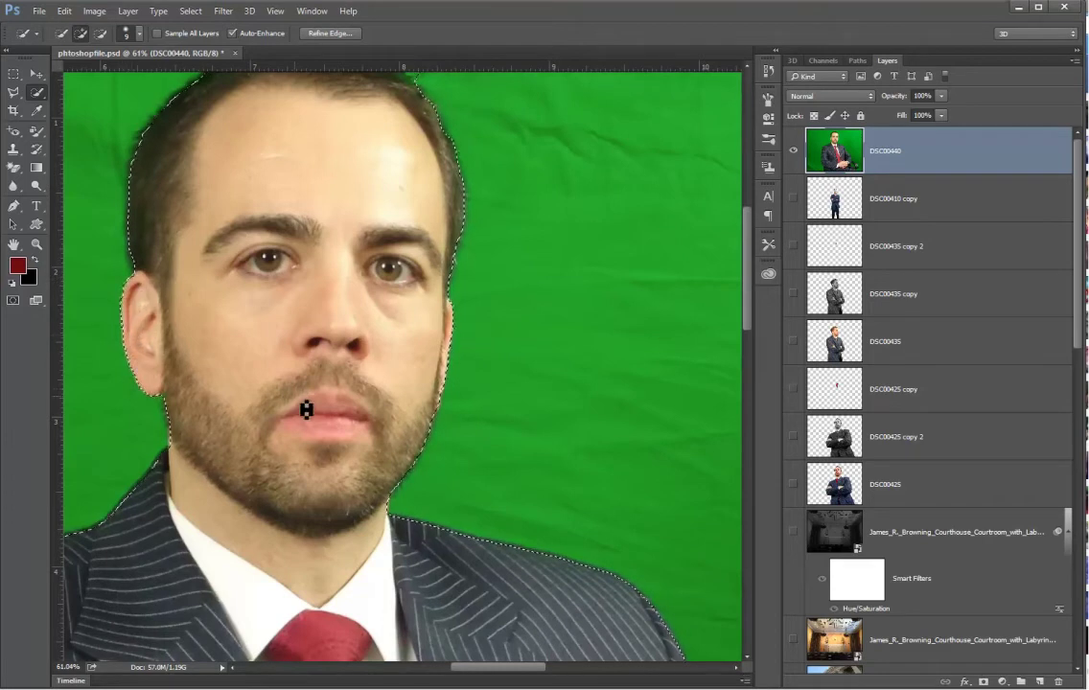
scroll(304, 408, down, 3)
scroll(354, 437, down, 3)
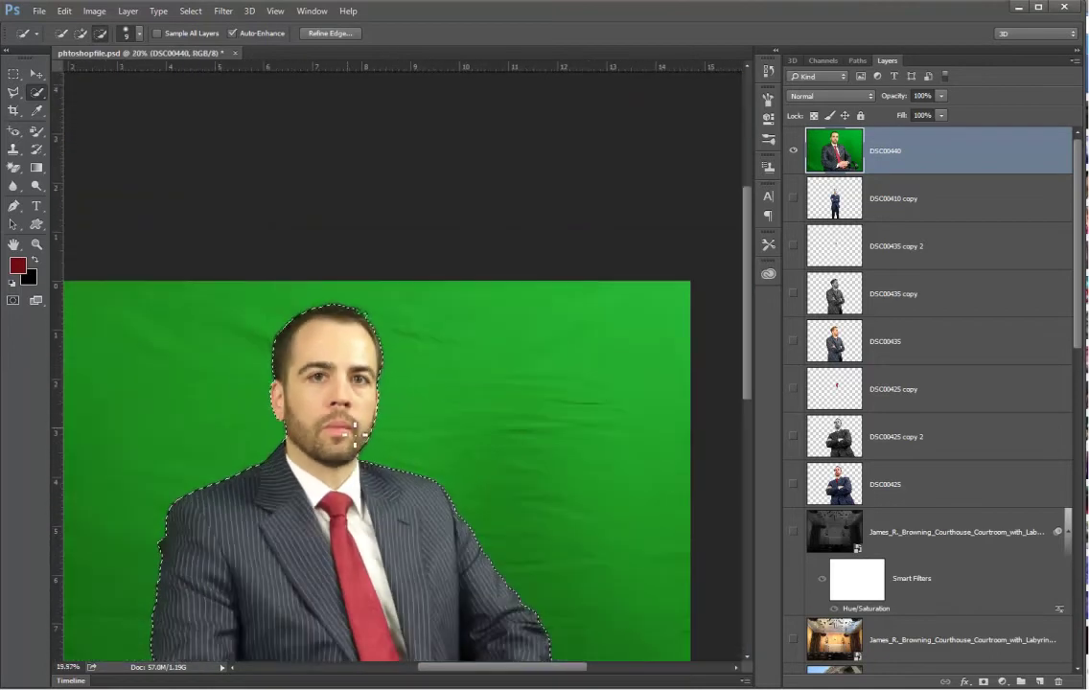
right_click(404, 357)
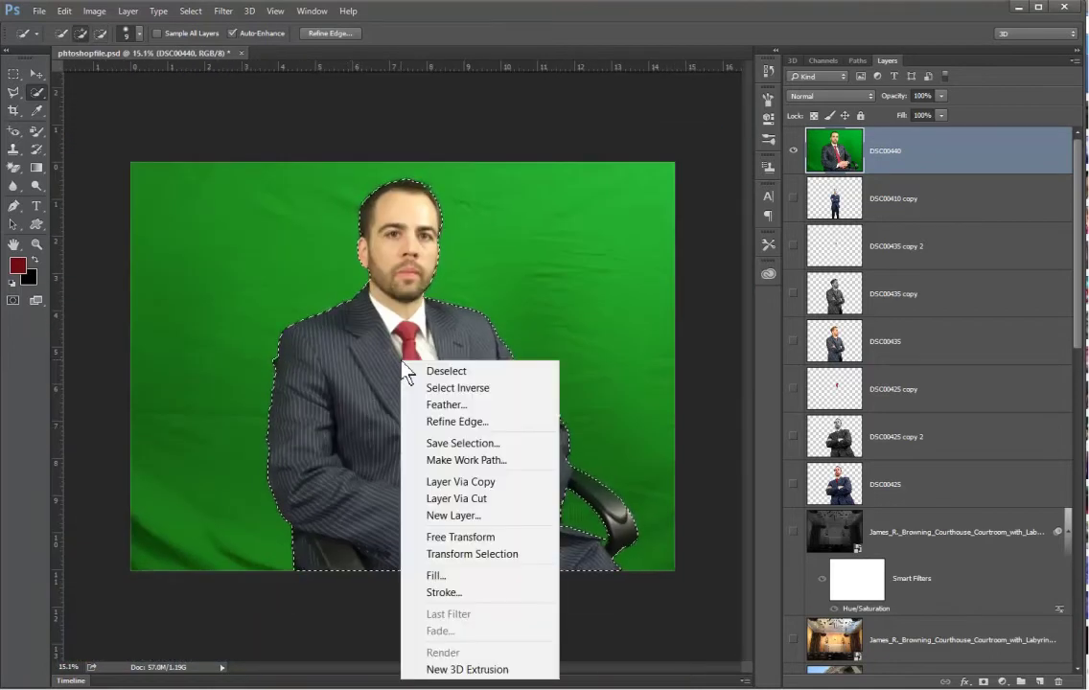
click(450, 388)
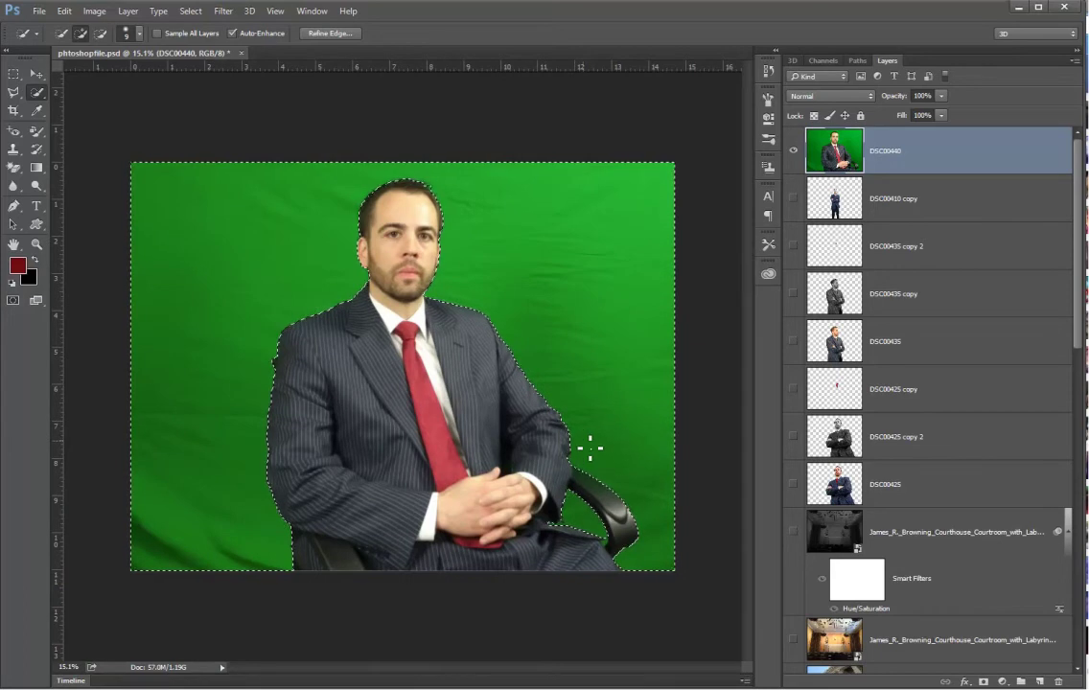
key(Delete)
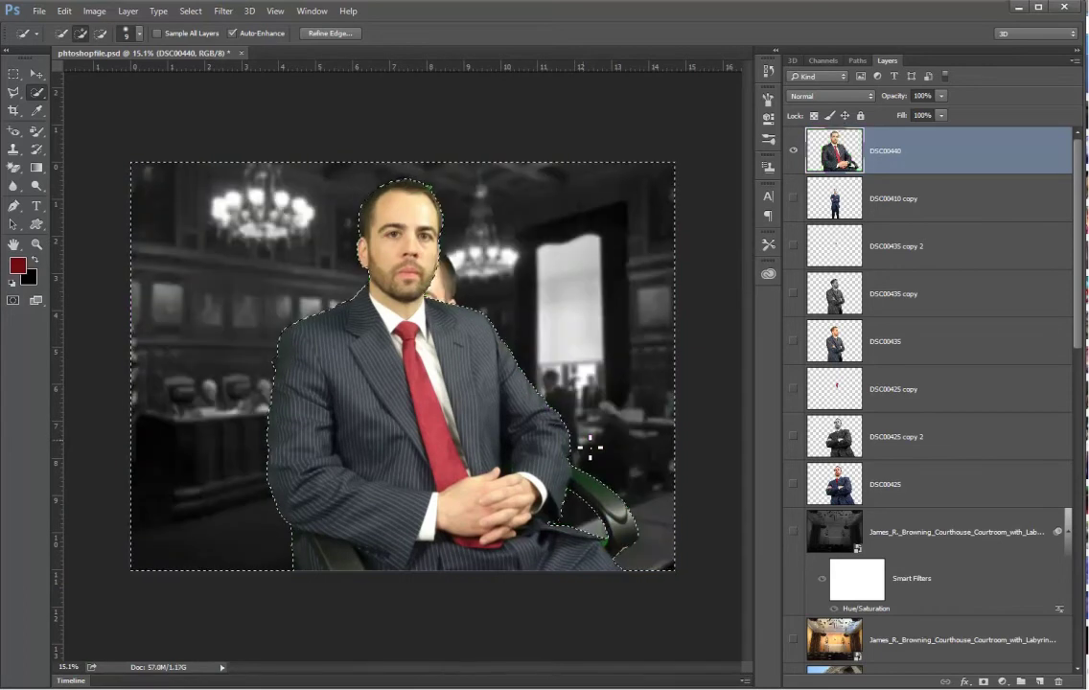
Step: Hide the New_York_Court_of_Appeals_hearing_oral_arguments copy layer, keeping the red gradient Layer 1 as backdrop, and clear the selection
scroll(830, 568, down, 4)
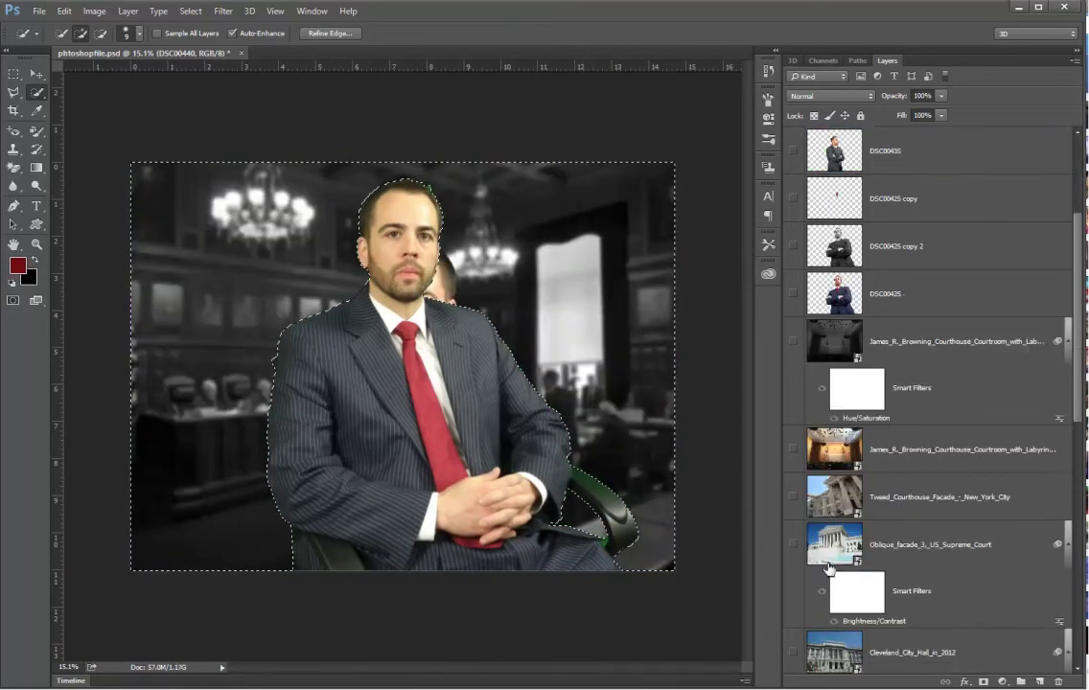
scroll(815, 561, down, 5)
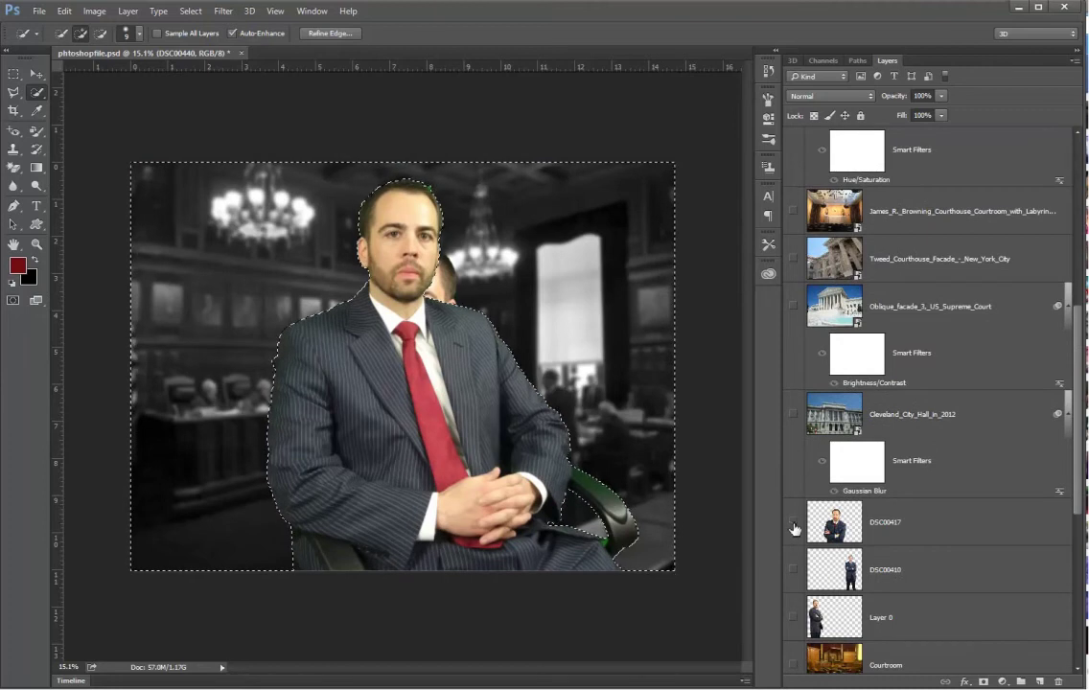
scroll(794, 528, down, 7)
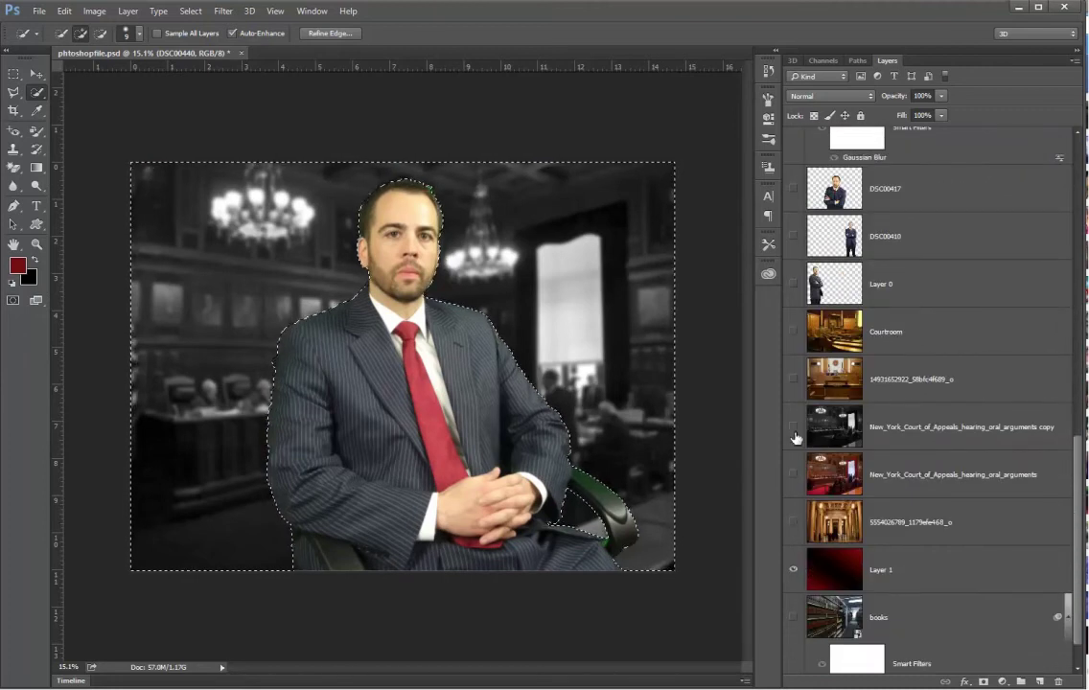
click(793, 428)
click(793, 571)
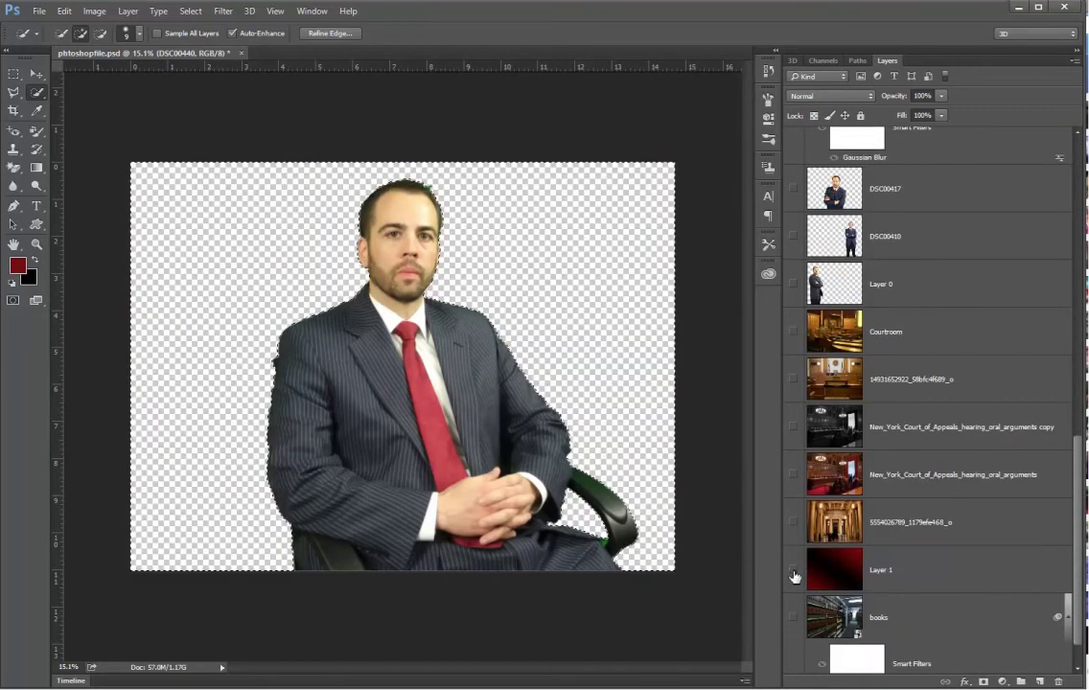
click(793, 573)
drag(594, 492, 625, 522)
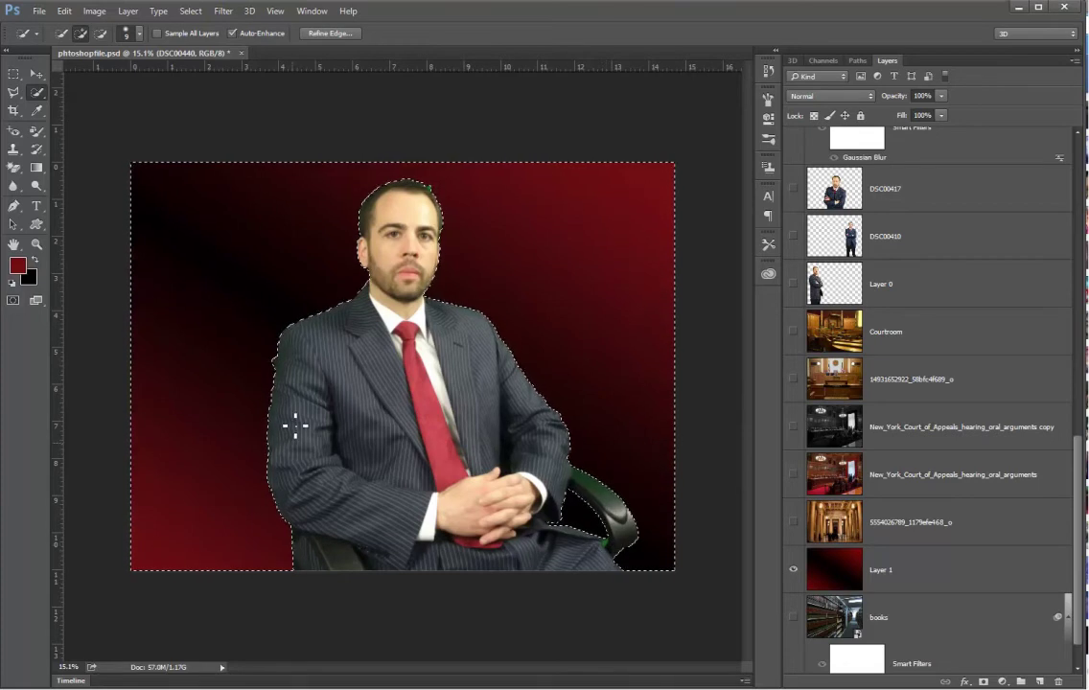
click(14, 73)
click(150, 146)
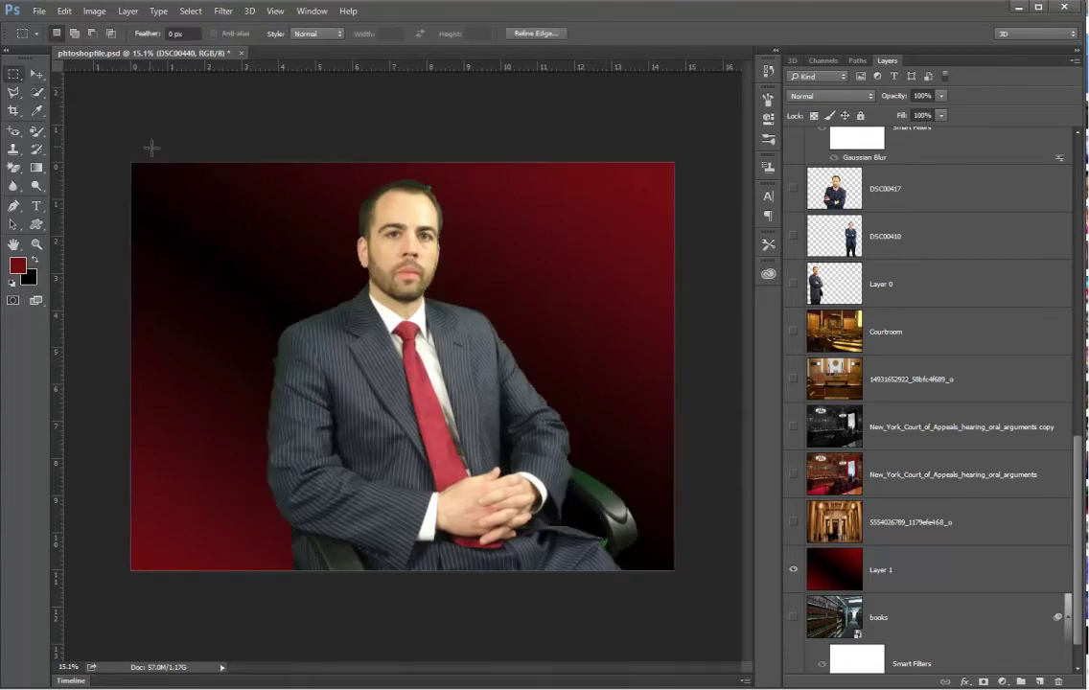
Step: Paint over the green tint along the chair armrest with the Color Replacement tool, using a dark tone sampled from the armrest
click(38, 133)
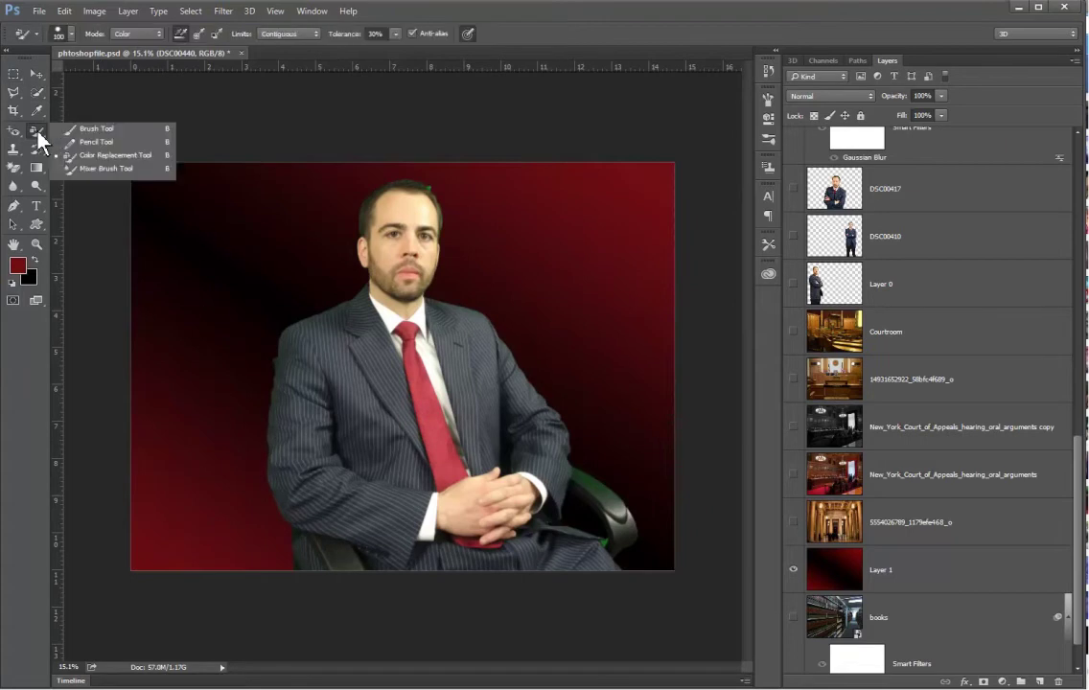
click(106, 156)
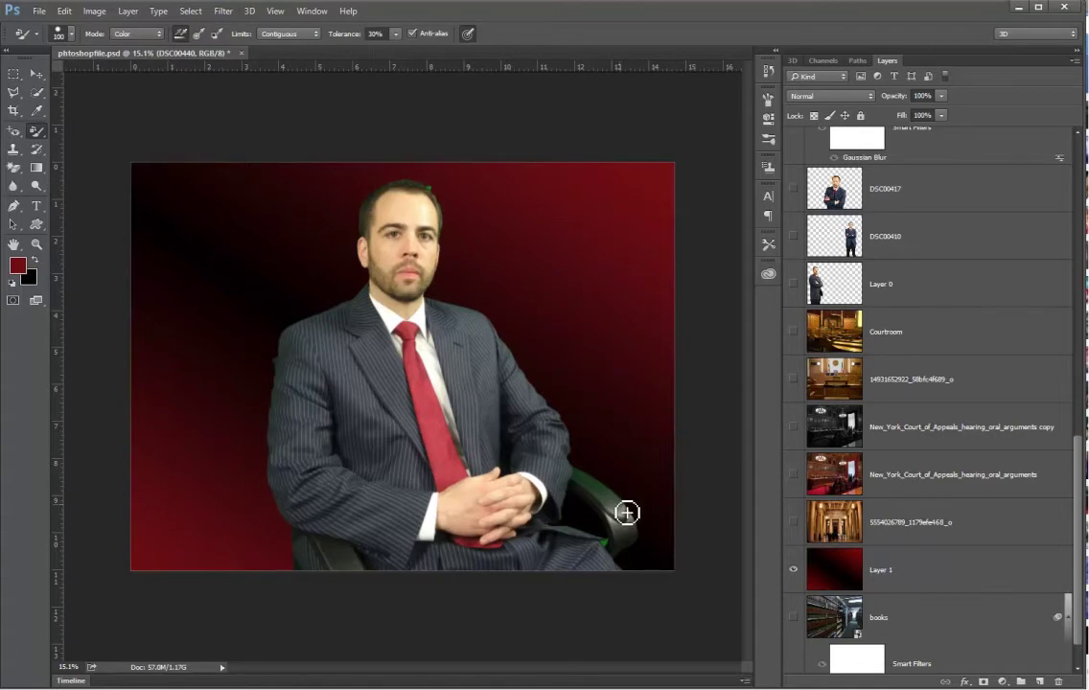
scroll(624, 515, up, 3)
scroll(648, 506, up, 5)
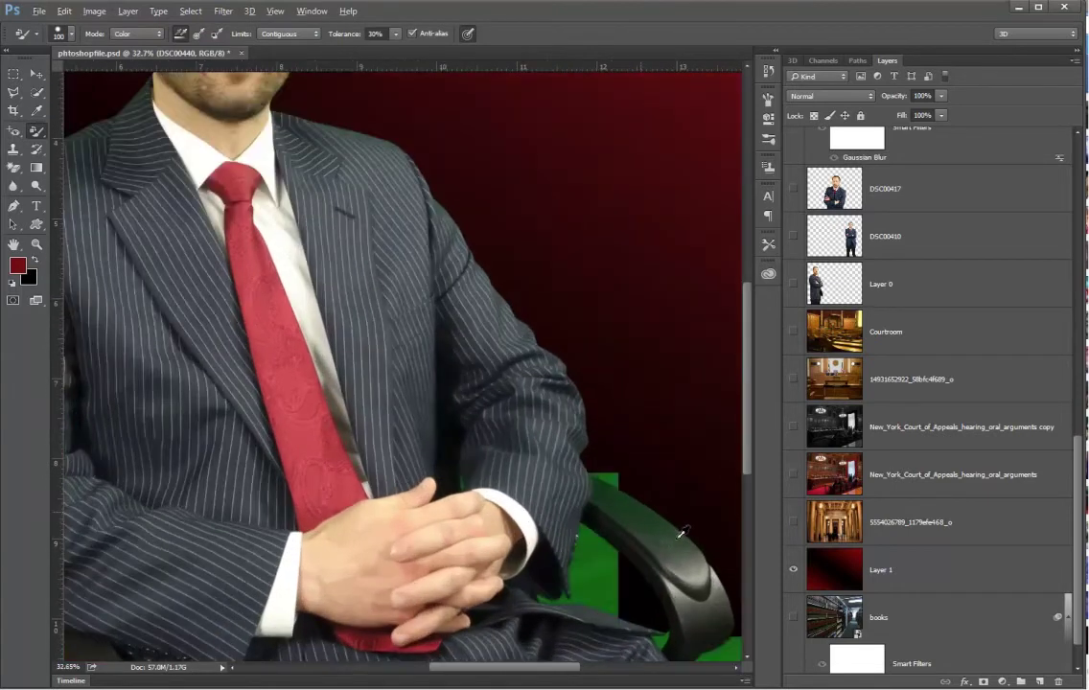
key(alt)
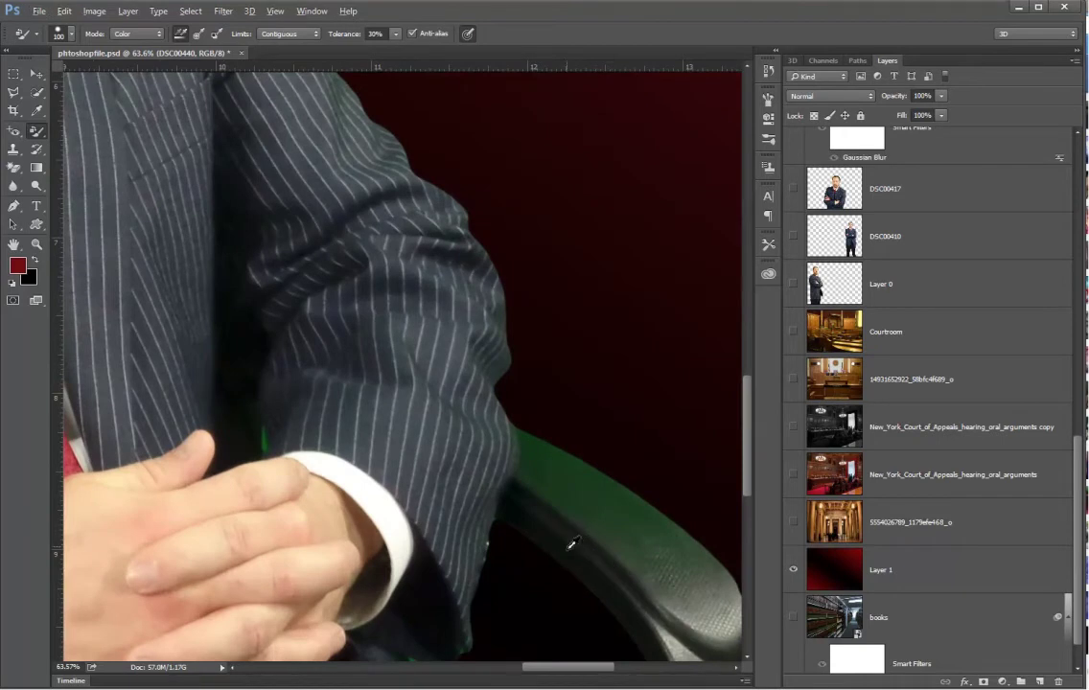
alt+click(570, 541)
mouse_move(586, 491)
mouse_down()
mouse_move(655, 535)
mouse_move(595, 483)
mouse_up()
drag(518, 467, 648, 567)
Step: Select the leftover green patch between the trousers and armrest with the Magic Wand, erase it, and clear the selection
scroll(590, 453, down, 3)
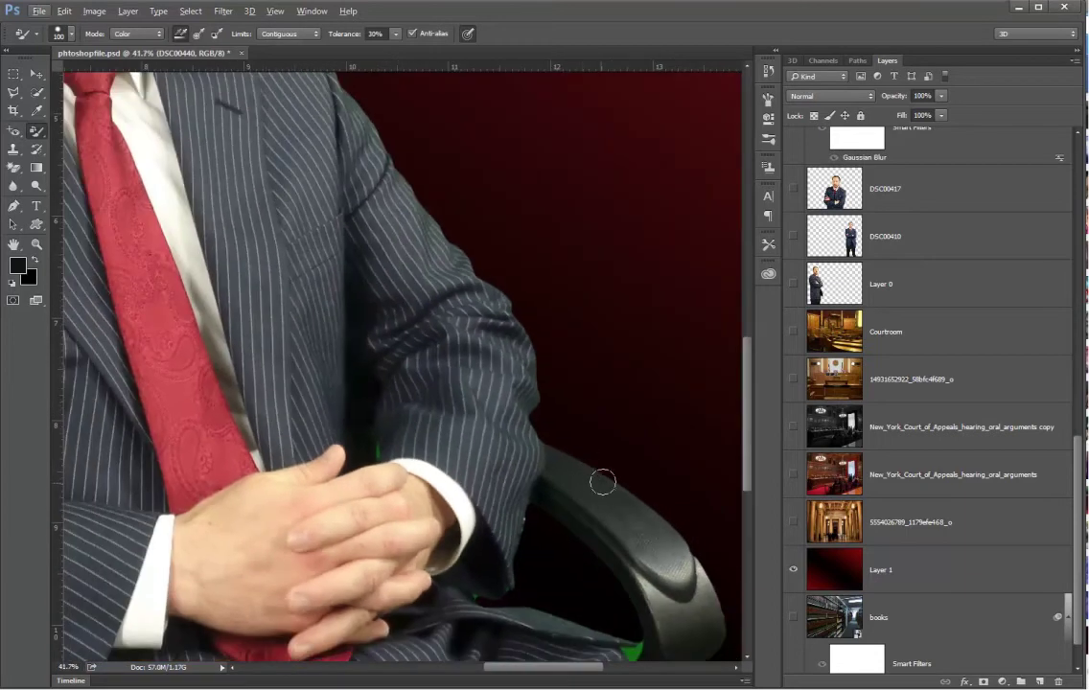
scroll(604, 483, down, 5)
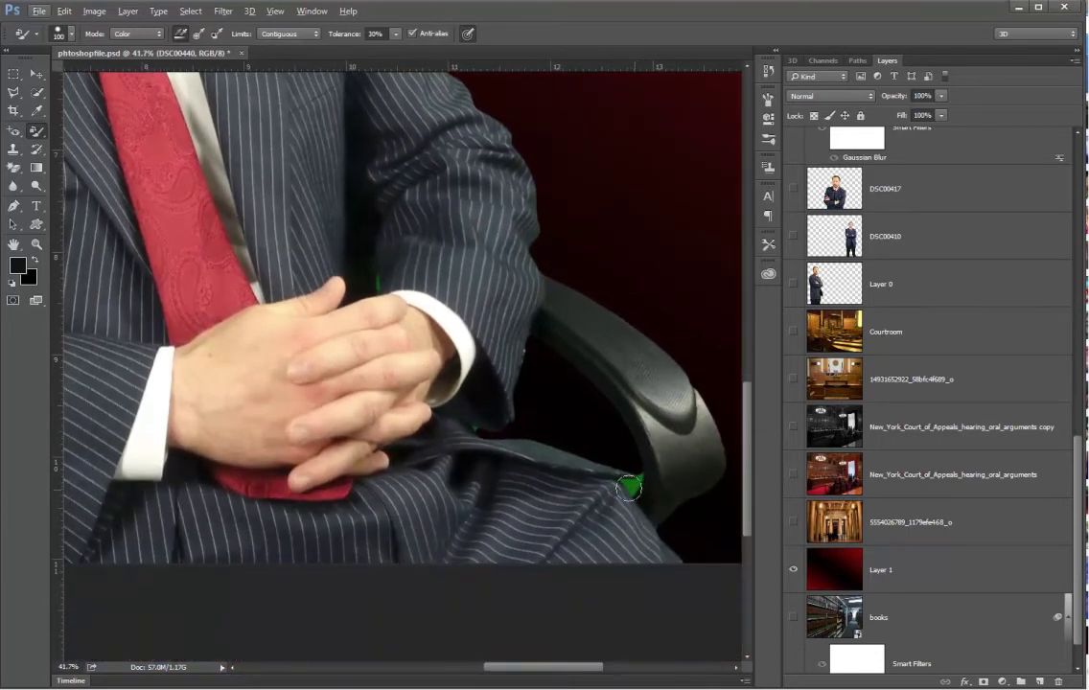
right_click(35, 93)
click(67, 87)
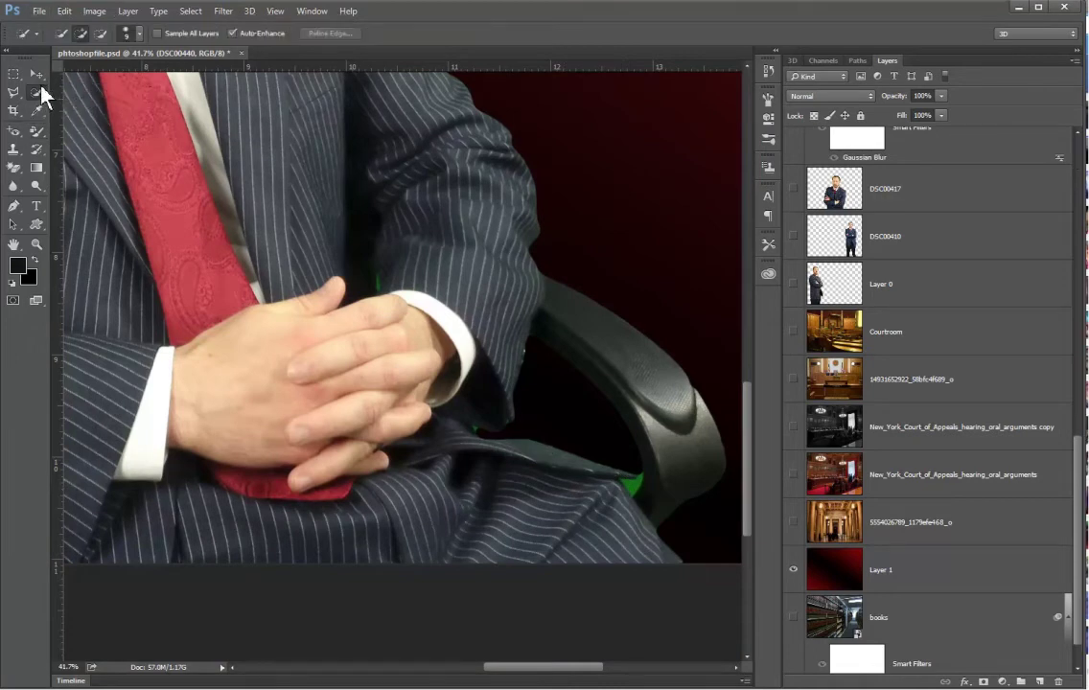
right_click(42, 88)
click(82, 95)
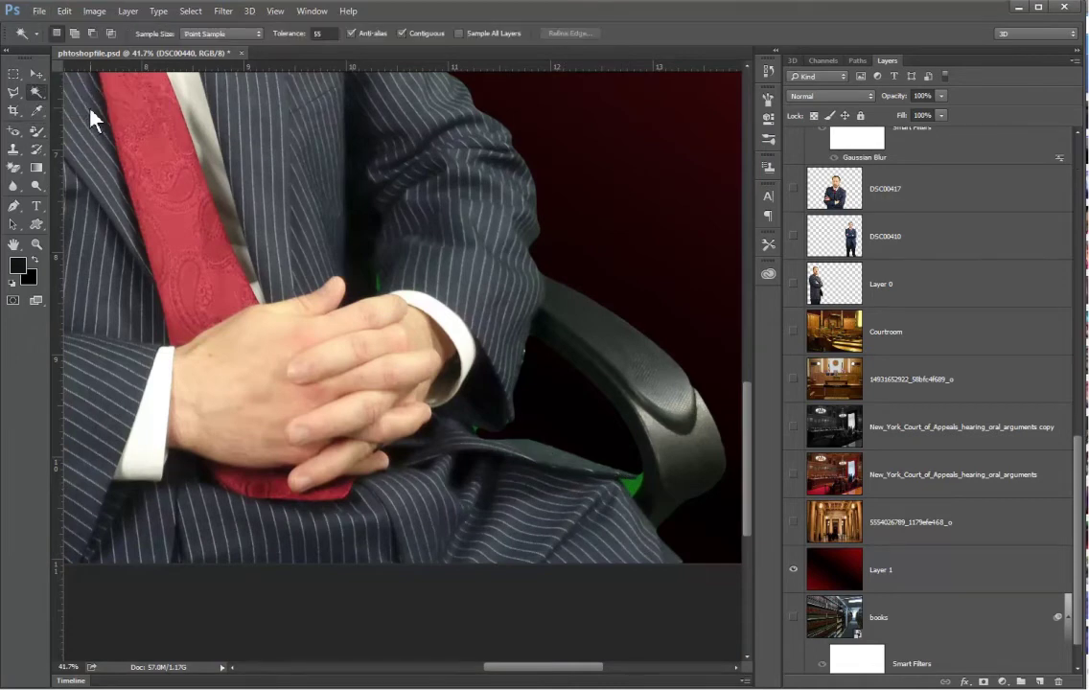
click(637, 493)
click(14, 168)
click(74, 165)
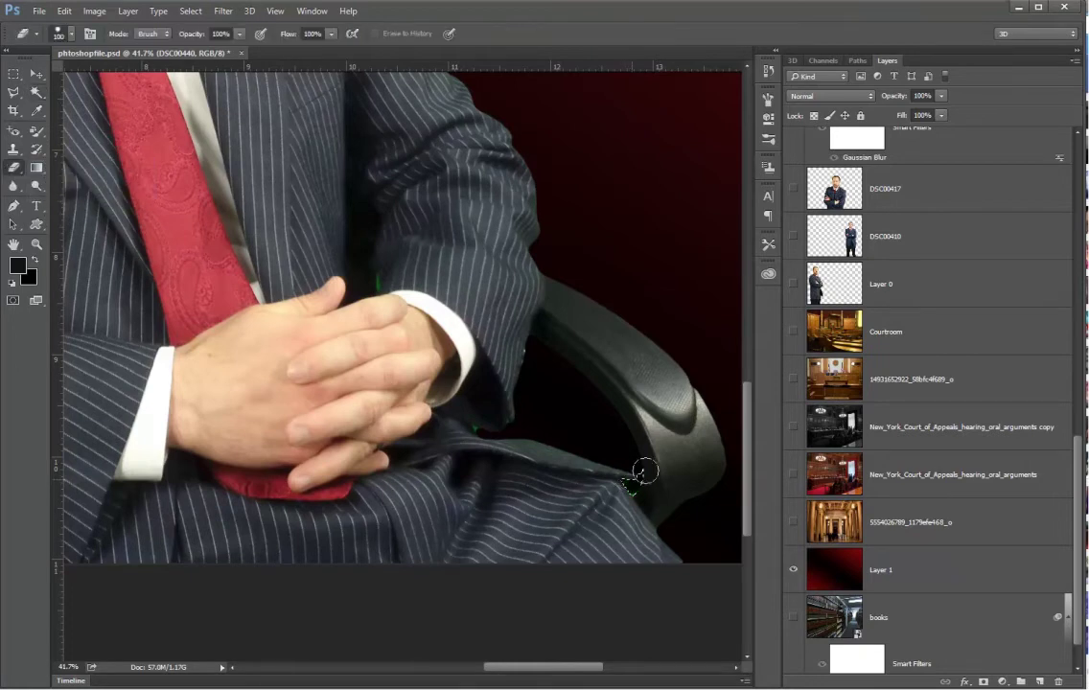
click(13, 74)
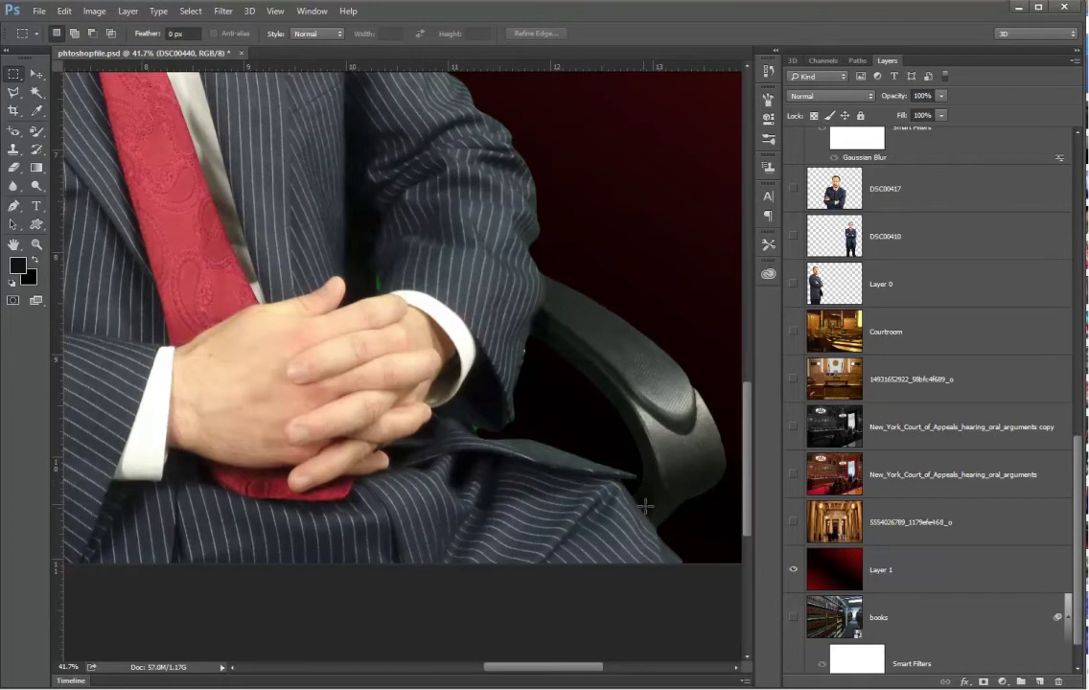
Step: Recolour the green fringe on the lower armrest beside the trousers with a smaller Color Replacement brush and a sampled dark tone
click(37, 132)
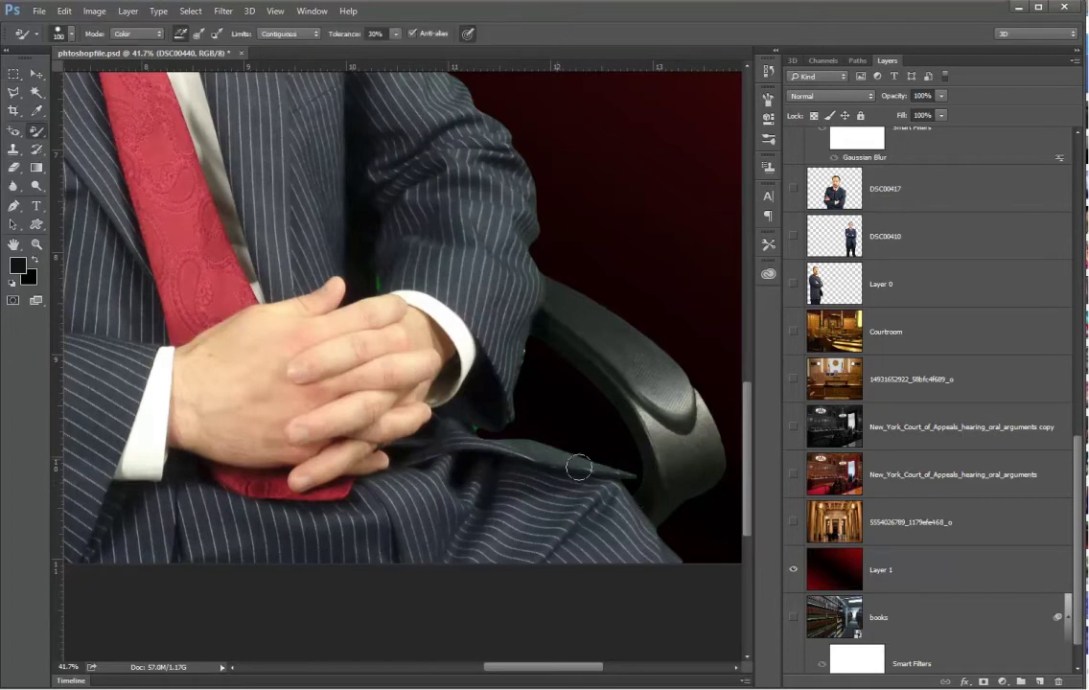
drag(619, 518, 673, 486)
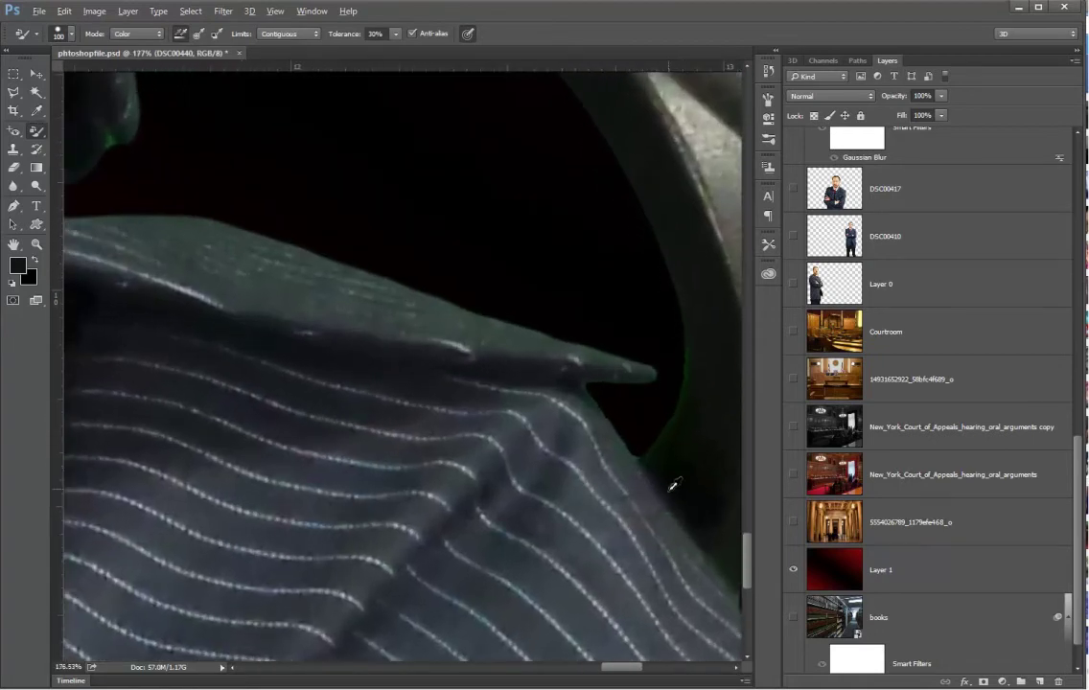
click(684, 440)
key(bracketleft)
key(bracketleft)
key(bracketleft)
key(bracketleft)
key(bracketleft)
key(bracketright)
key(bracketleft)
mouse_move(684, 350)
mouse_down()
mouse_move(643, 454)
mouse_move(675, 499)
mouse_move(670, 510)
mouse_move(603, 503)
mouse_move(638, 451)
mouse_move(632, 483)
mouse_up()
key(ctrl+z)
scroll(628, 494, down, 2)
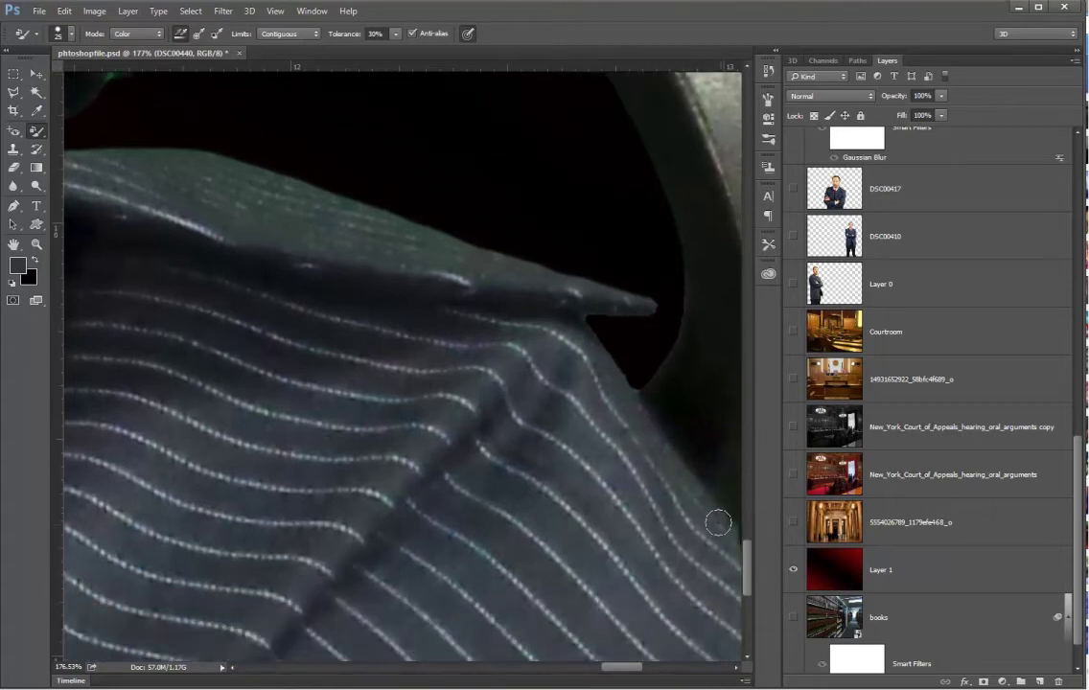
drag(640, 676, 652, 673)
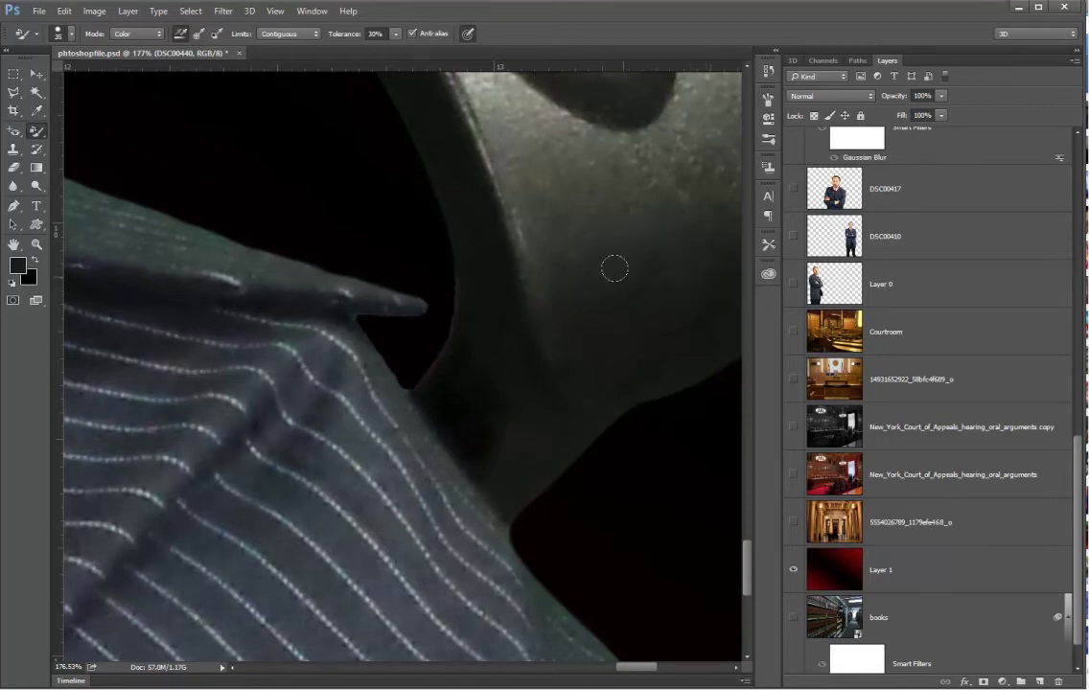
Step: Select the bright green patch at the inner corner of the gap between sleeve and jacket flap with the Magic Wand and erase it
key(bracketright)
key(bracketright)
key(bracketright)
scroll(408, 381, down, 5)
scroll(303, 354, down, 3)
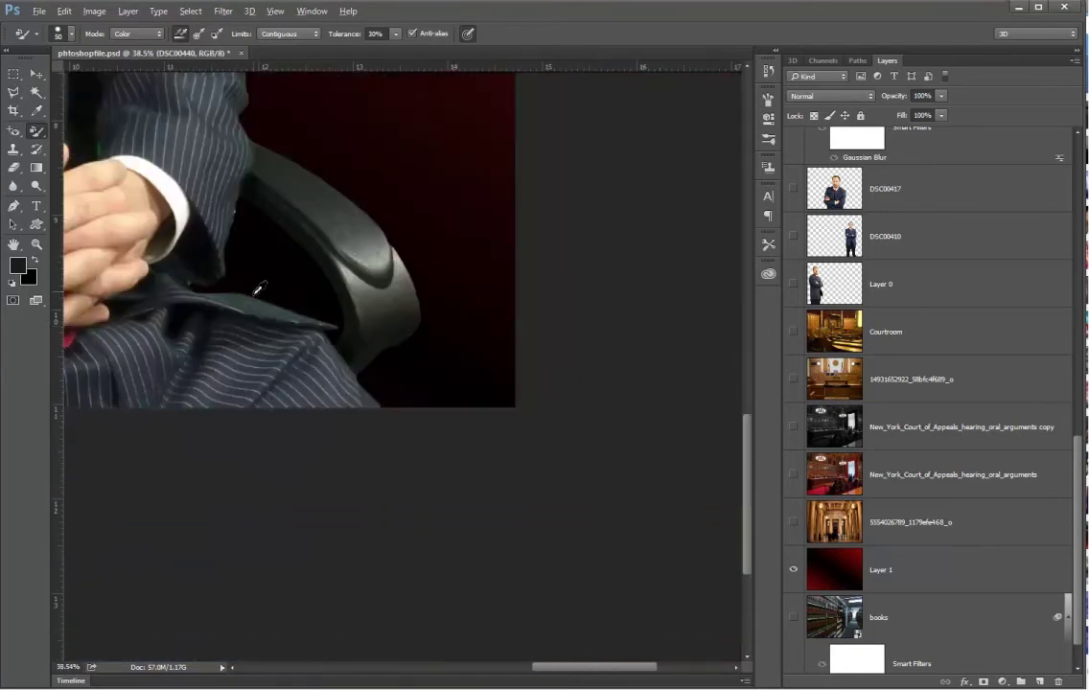
scroll(200, 288, up, 9)
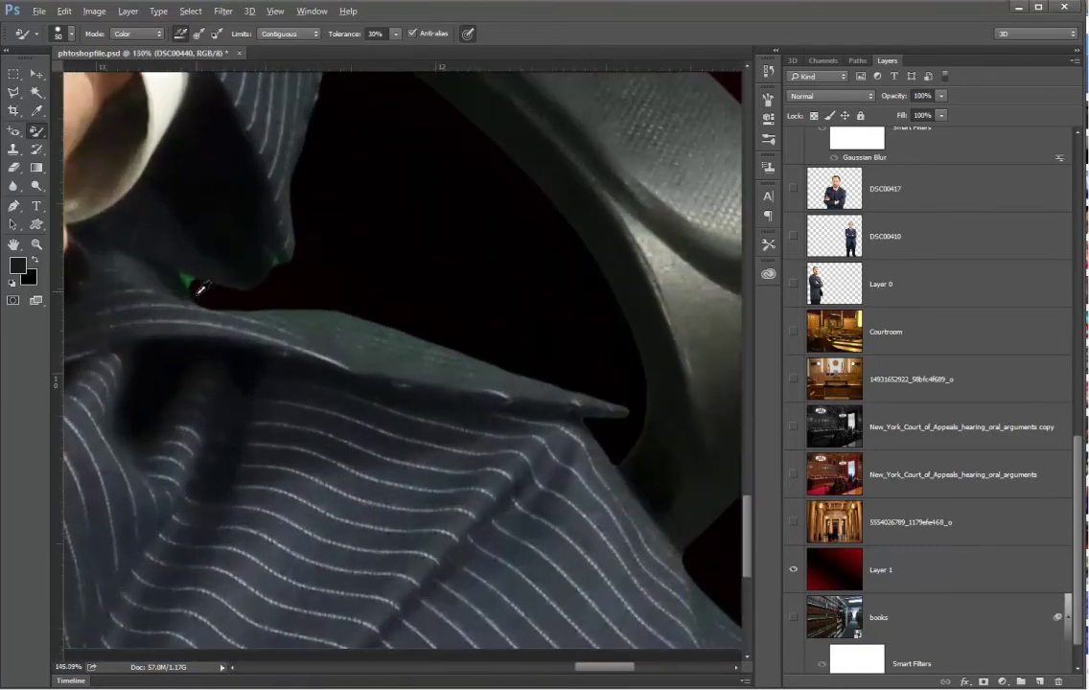
scroll(201, 288, up, 1)
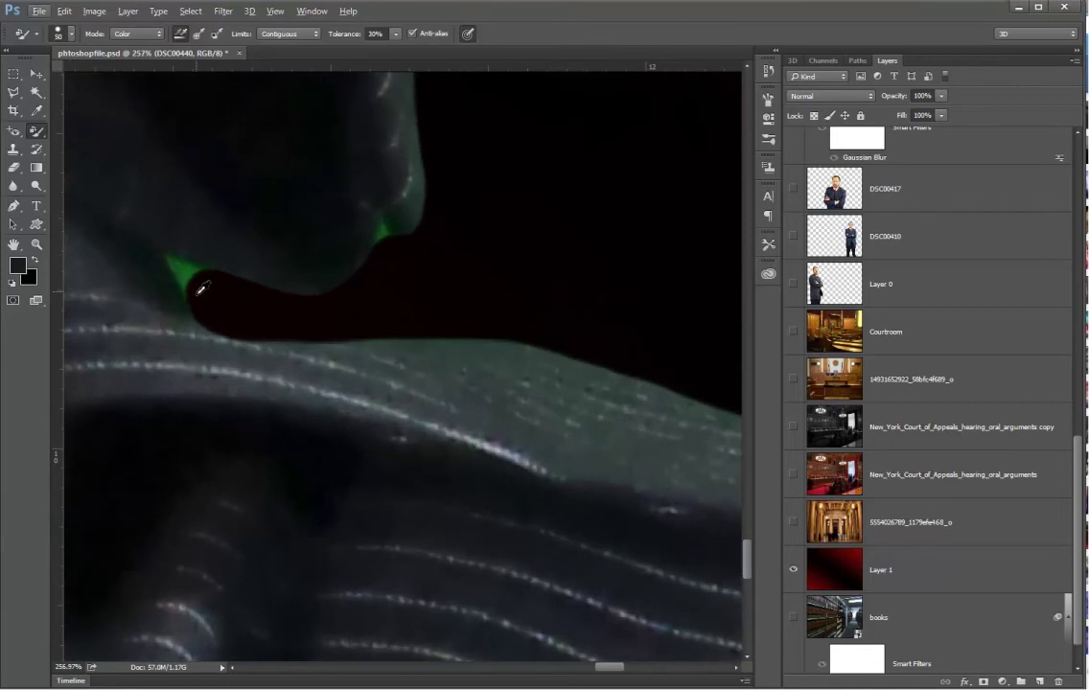
click(36, 92)
click(188, 273)
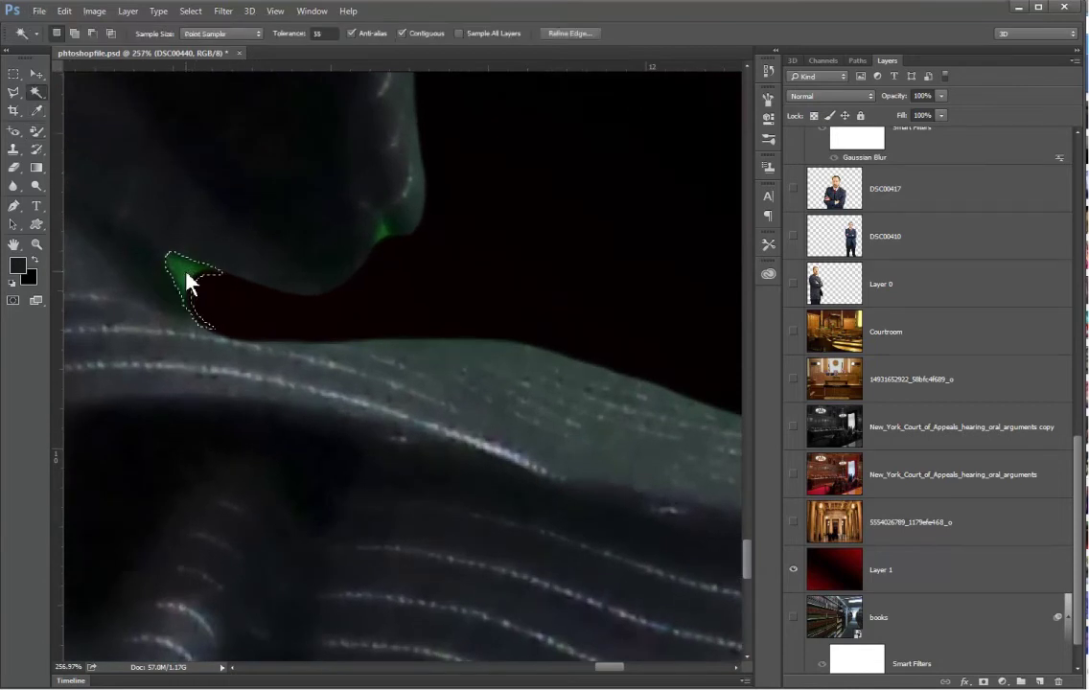
key(Delete)
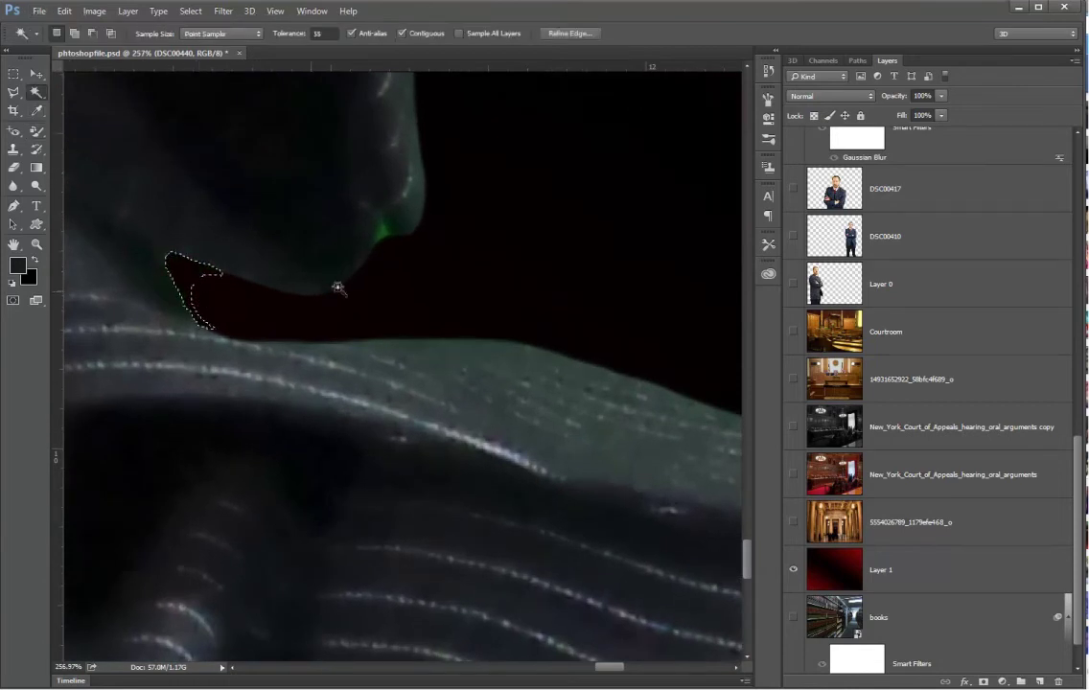
Step: Select only the small green patch at the sleeve's lower tip with the Magic Wand and erase it
click(387, 234)
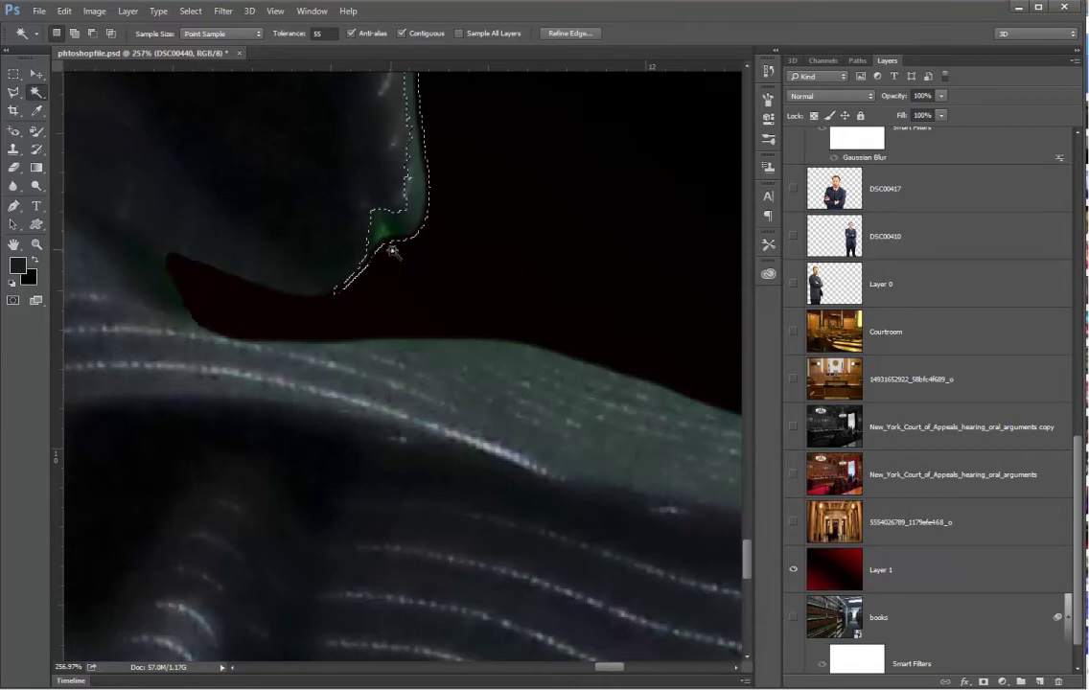
key(ctrl+d)
click(385, 234)
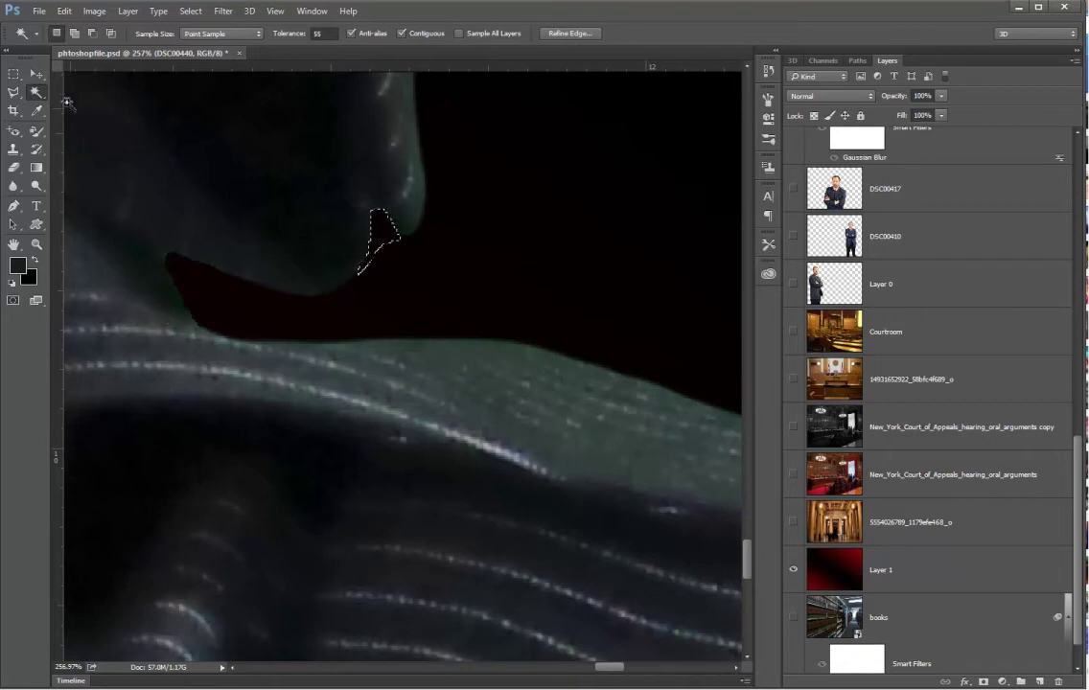
Step: Clear the selection and recolour the green fringe around the gap below the sleeve with a size 20 Color Replacement brush and sampled dark tone
click(37, 131)
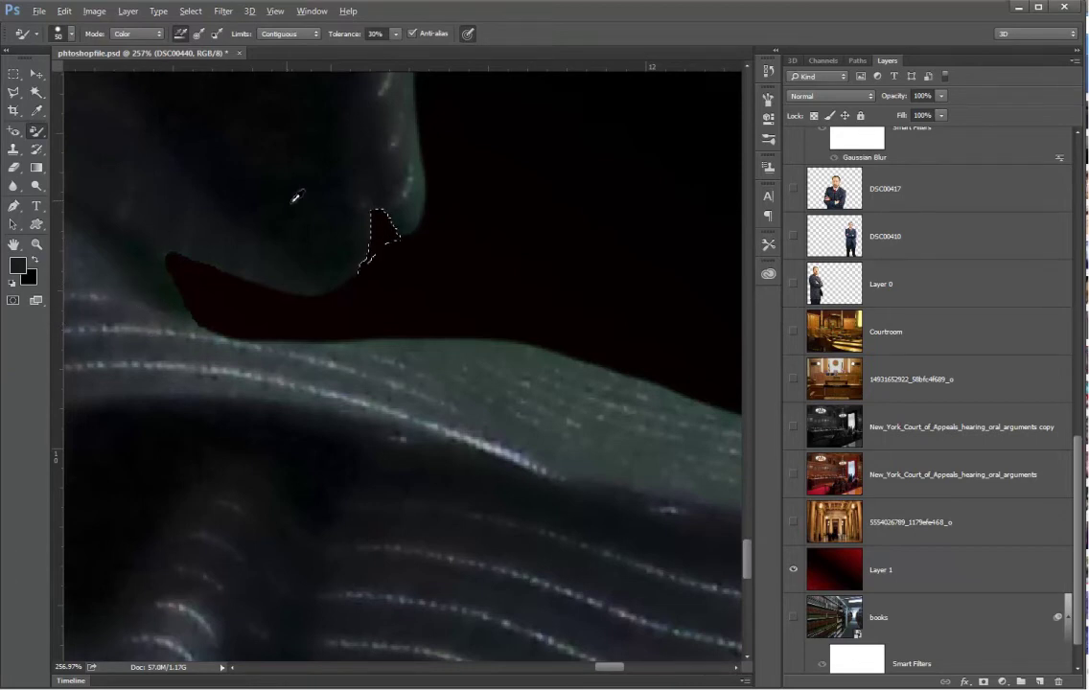
click(313, 196)
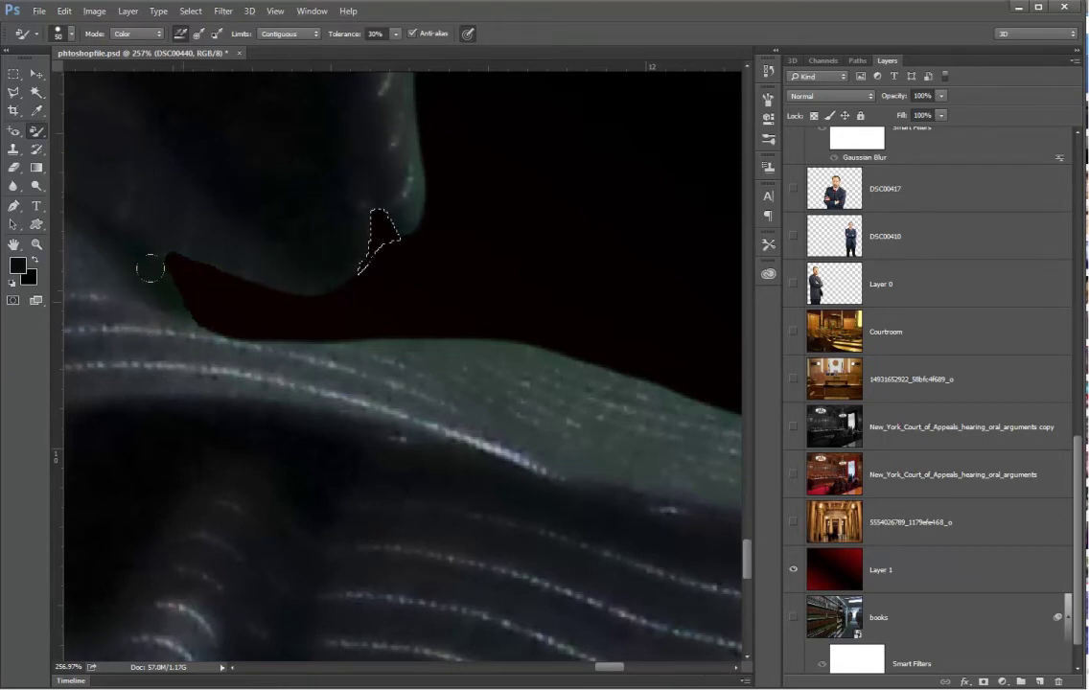
key(bracketleft)
click(13, 73)
click(143, 157)
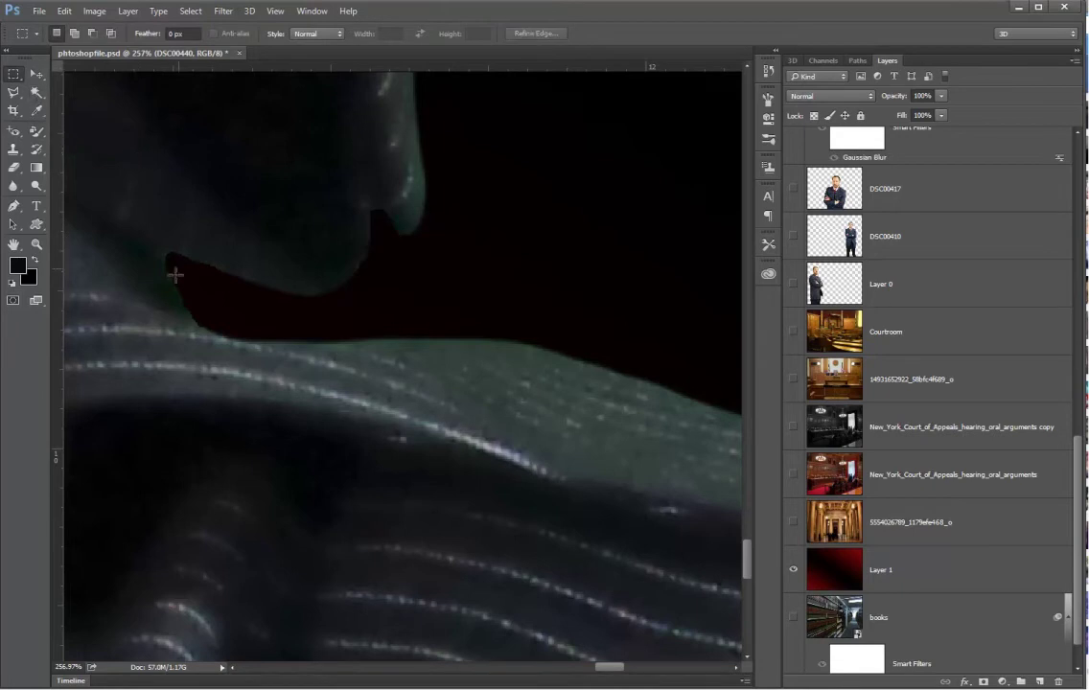
click(35, 130)
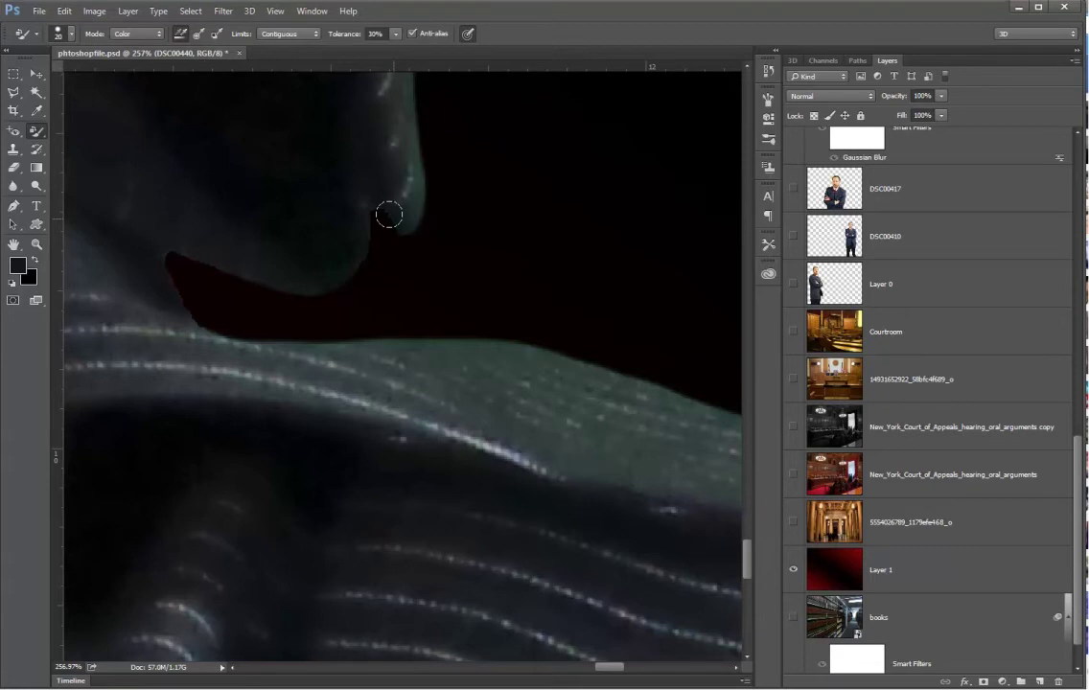
drag(390, 215, 406, 195)
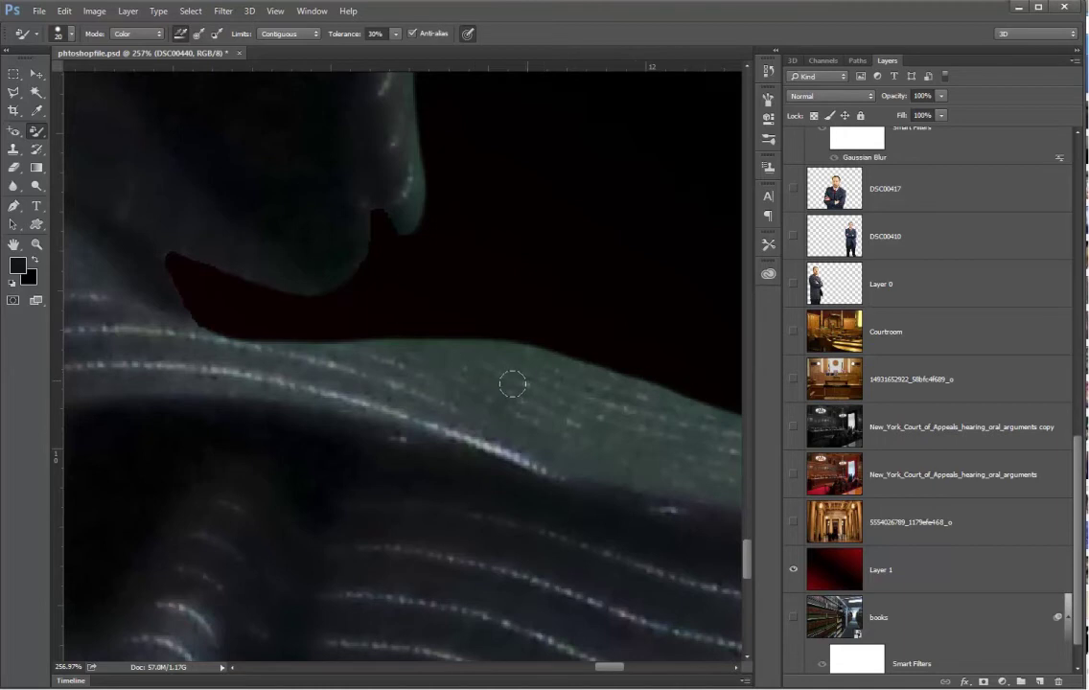
Step: Recolour the green-tinted jacket flap and sleeve edge with a size 45 Color Replacement brush, using a grey tone sampled from the fabric
click(352, 378)
key(bracketleft)
scroll(455, 389, down, 6)
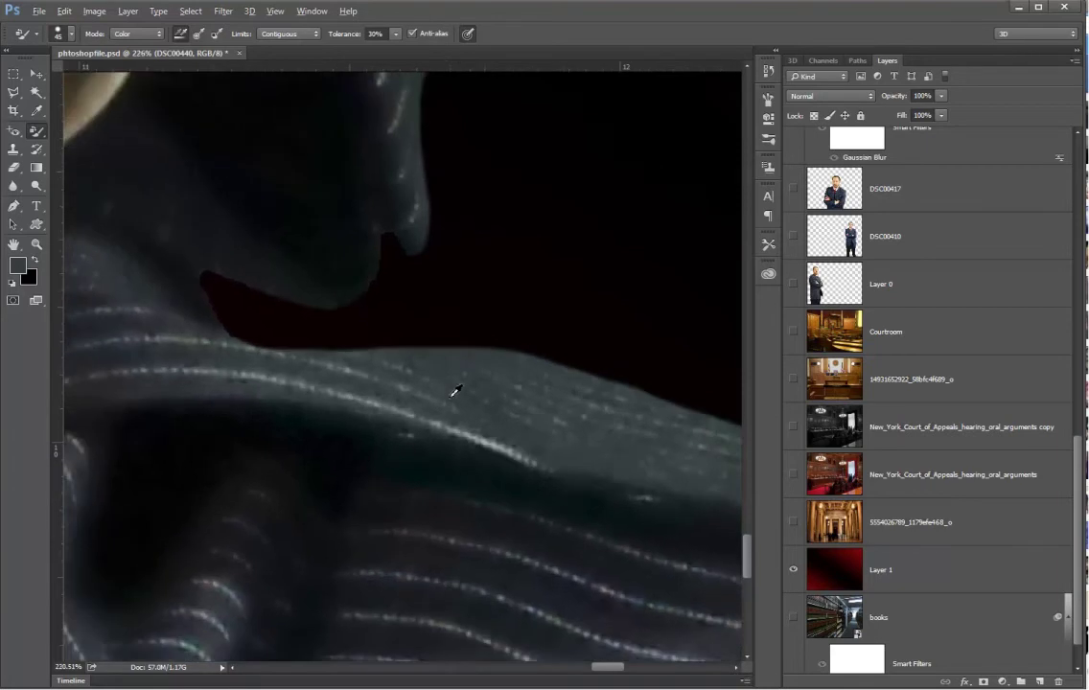
scroll(455, 390, down, 1)
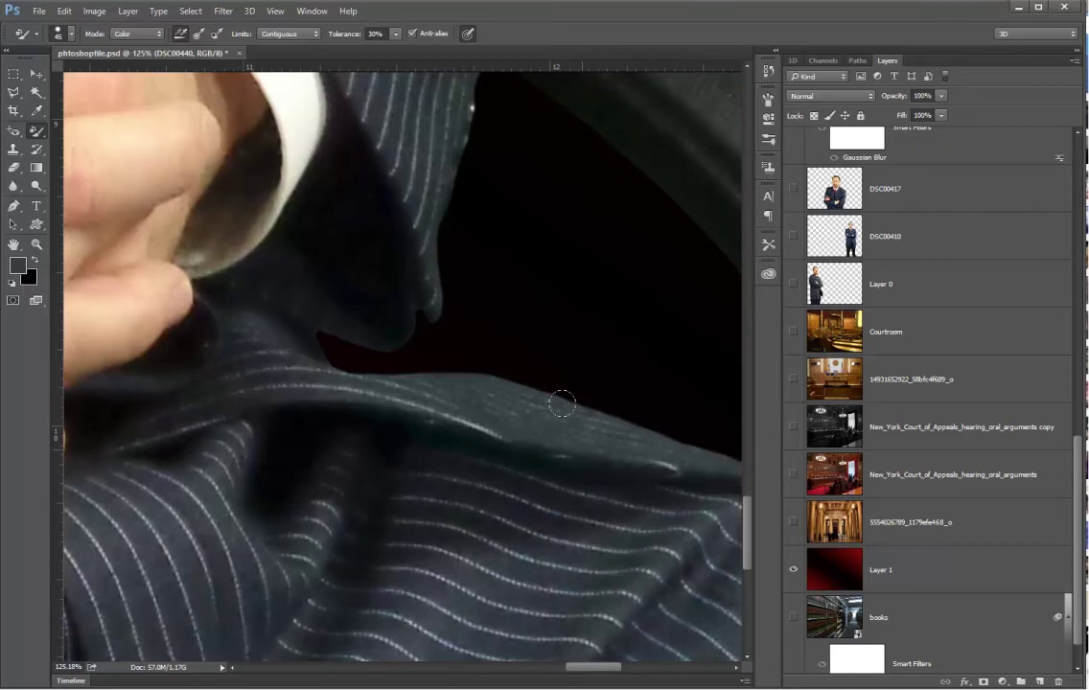
scroll(592, 236, up, 8)
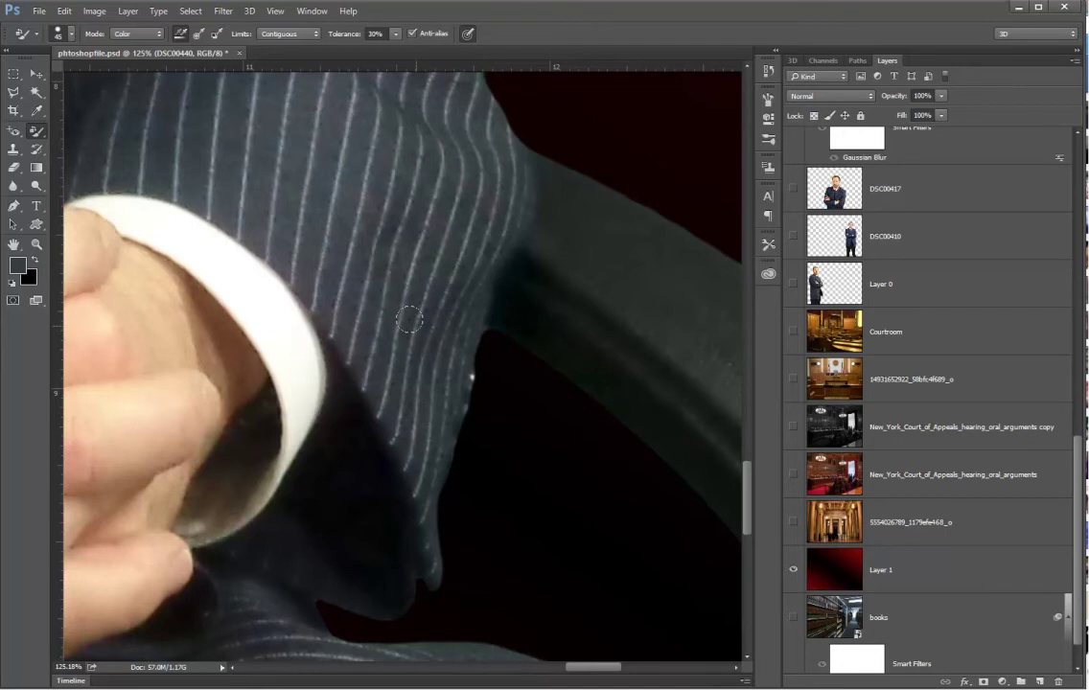
mouse_move(264, 345)
mouse_down()
mouse_move(119, 364)
mouse_move(123, 510)
mouse_up()
key(ctrl+z)
Step: Enlarge the Color Replacement brush to 150 and sample a dark tone from the man's hair as the replacement colour
scroll(430, 272, down, 2)
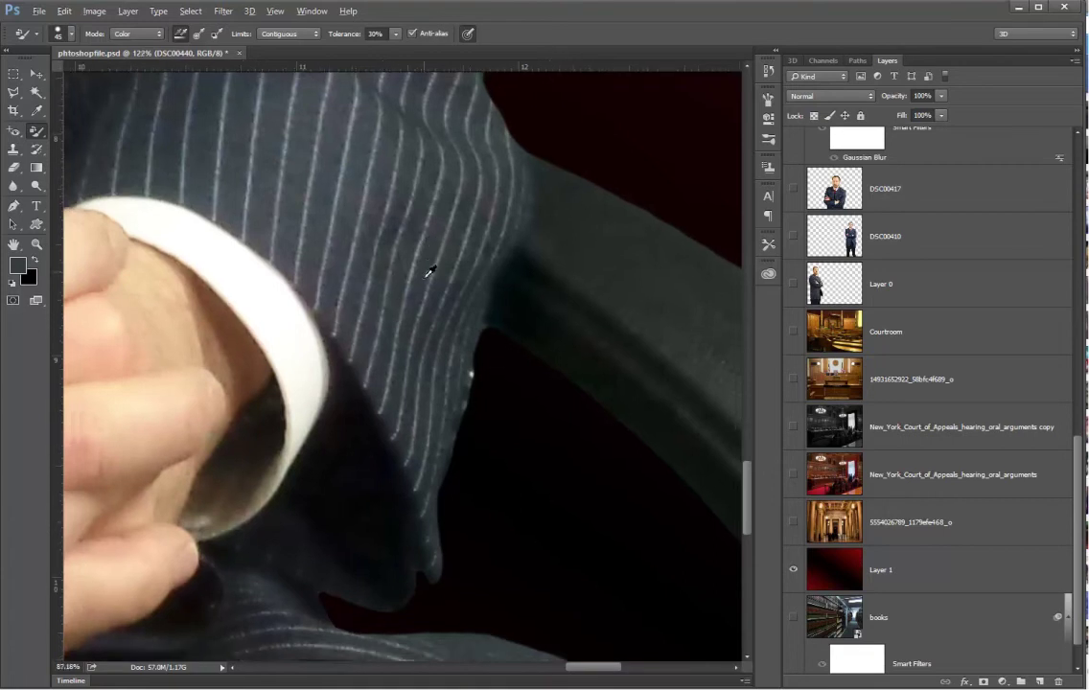
scroll(429, 272, down, 5)
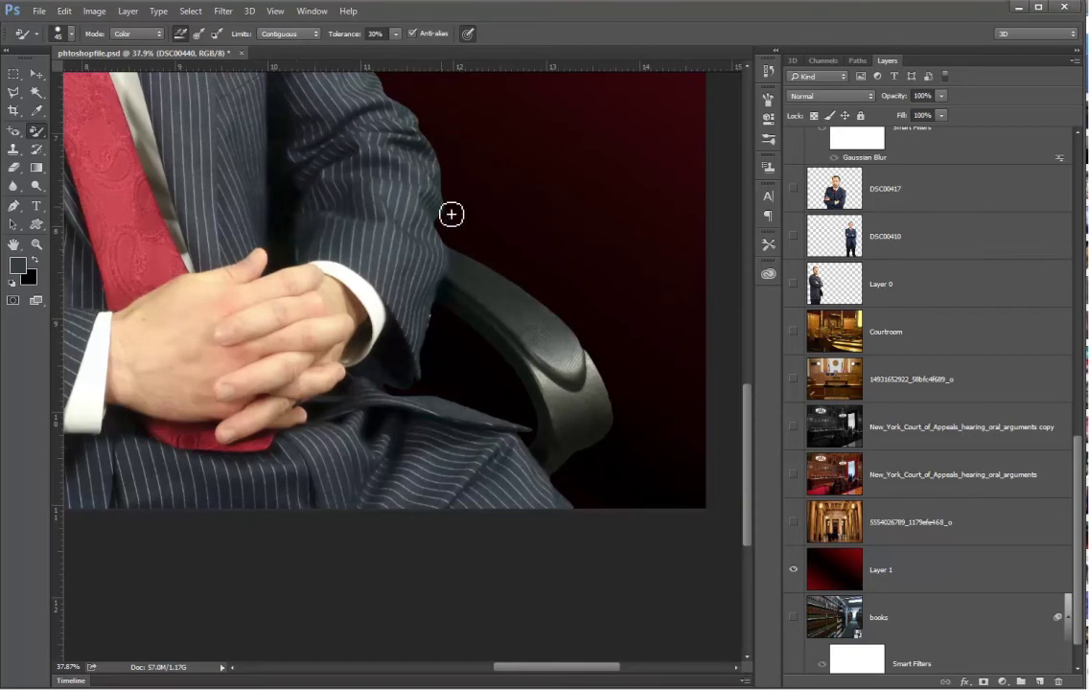
scroll(341, 397, down, 2)
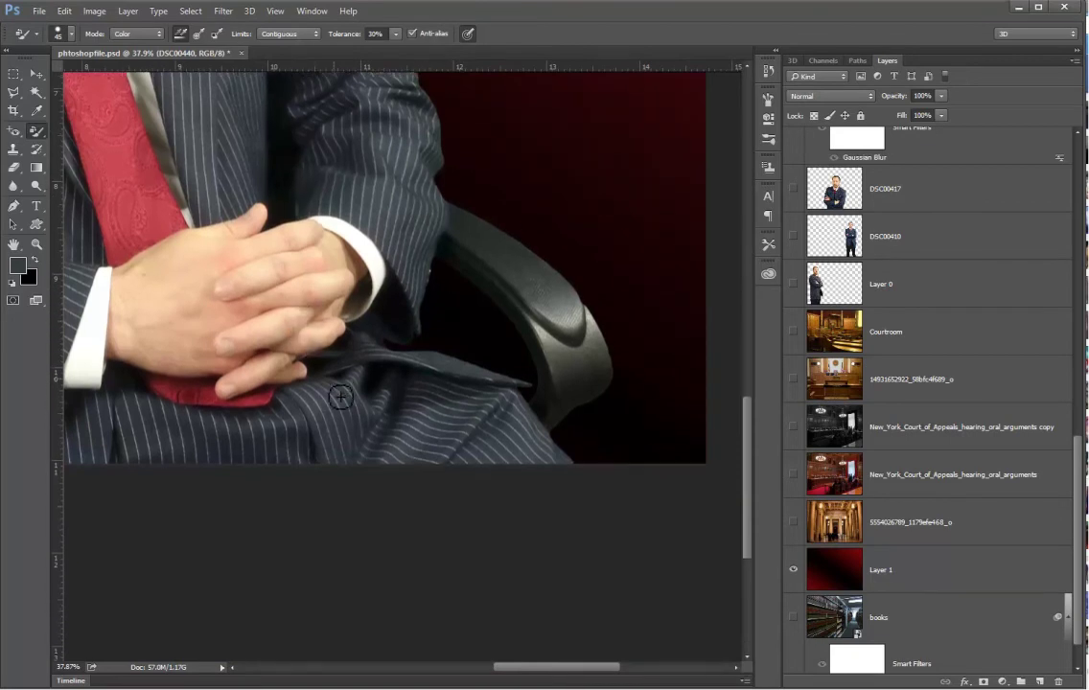
scroll(321, 374, up, 6)
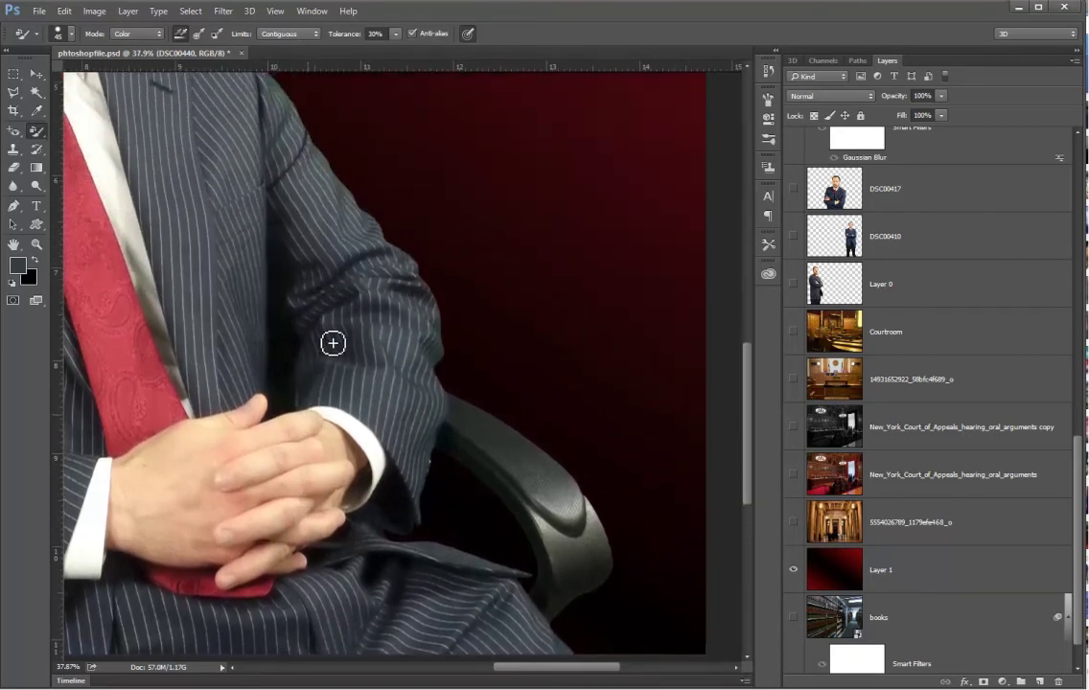
scroll(333, 343, up, 1)
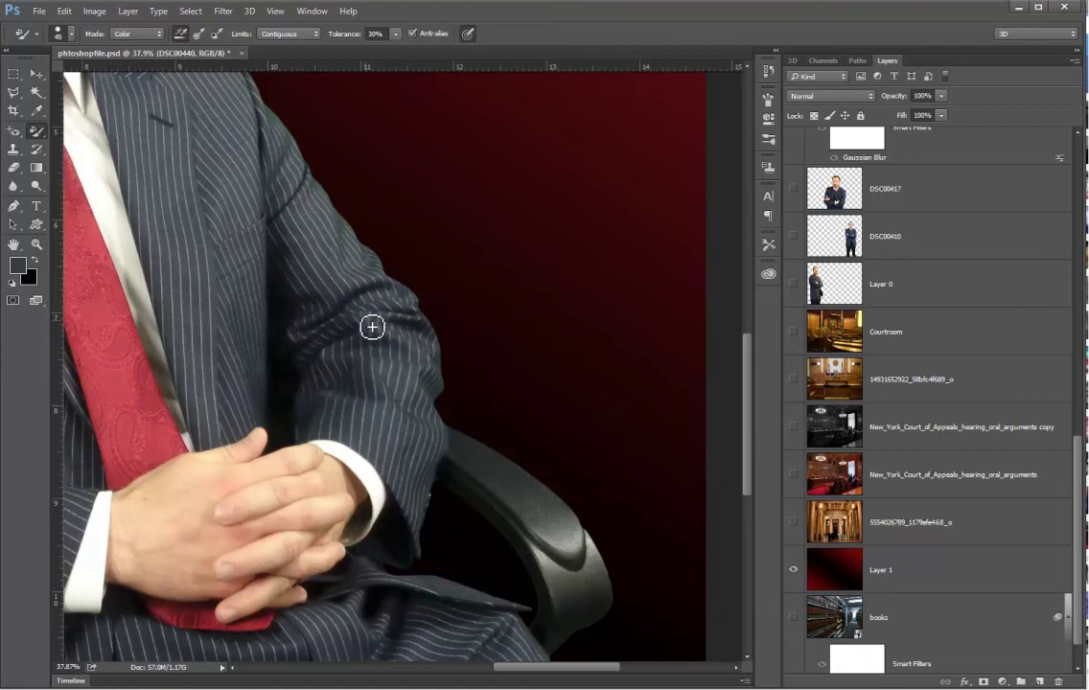
key(bracketright)
key(bracketright)
key(bracketright)
key(bracketright)
key(bracketright)
key(bracketright)
key(bracketright)
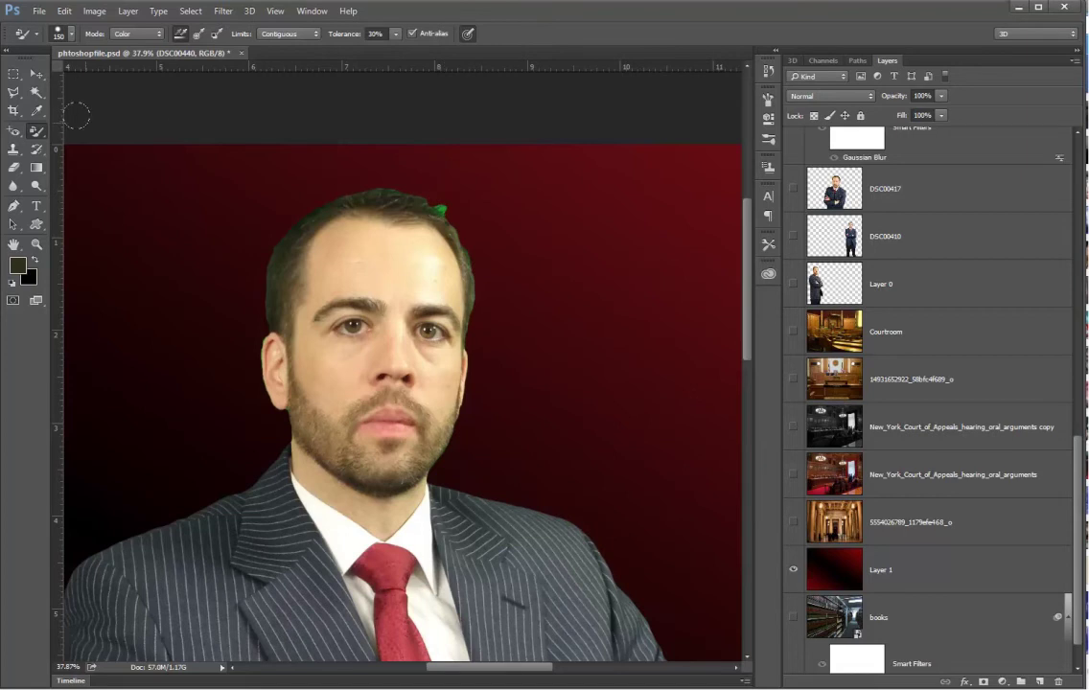
Step: Select the bright green tuft at the upper edge of the hair with the Magic Wand, erase it, and clear the selection
click(36, 92)
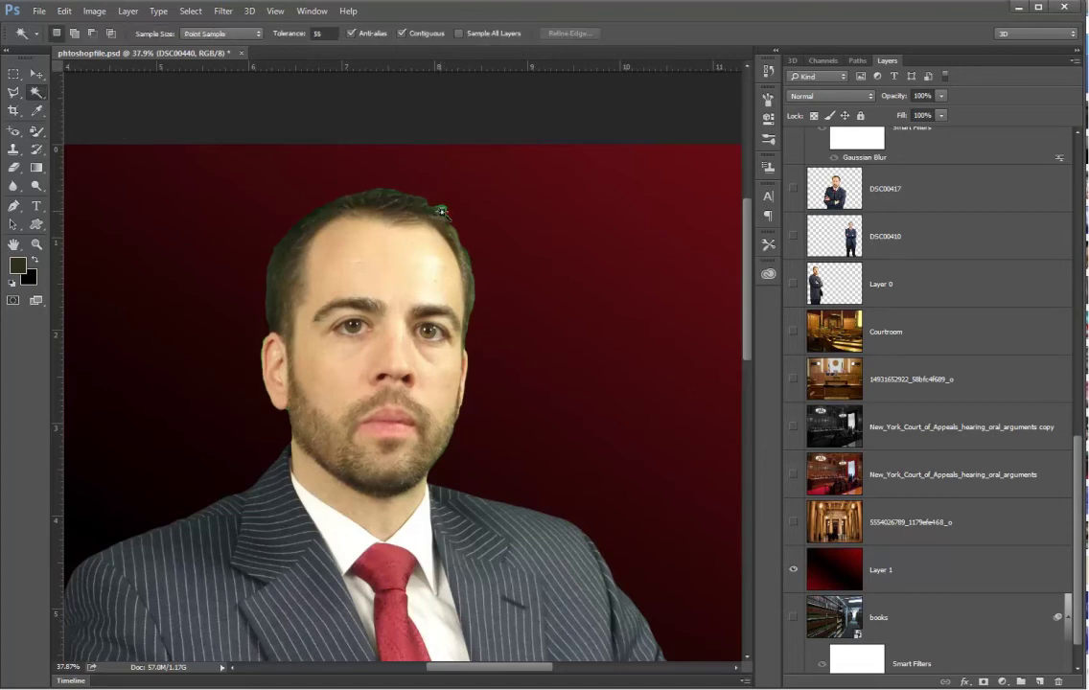
click(443, 211)
click(14, 74)
click(178, 238)
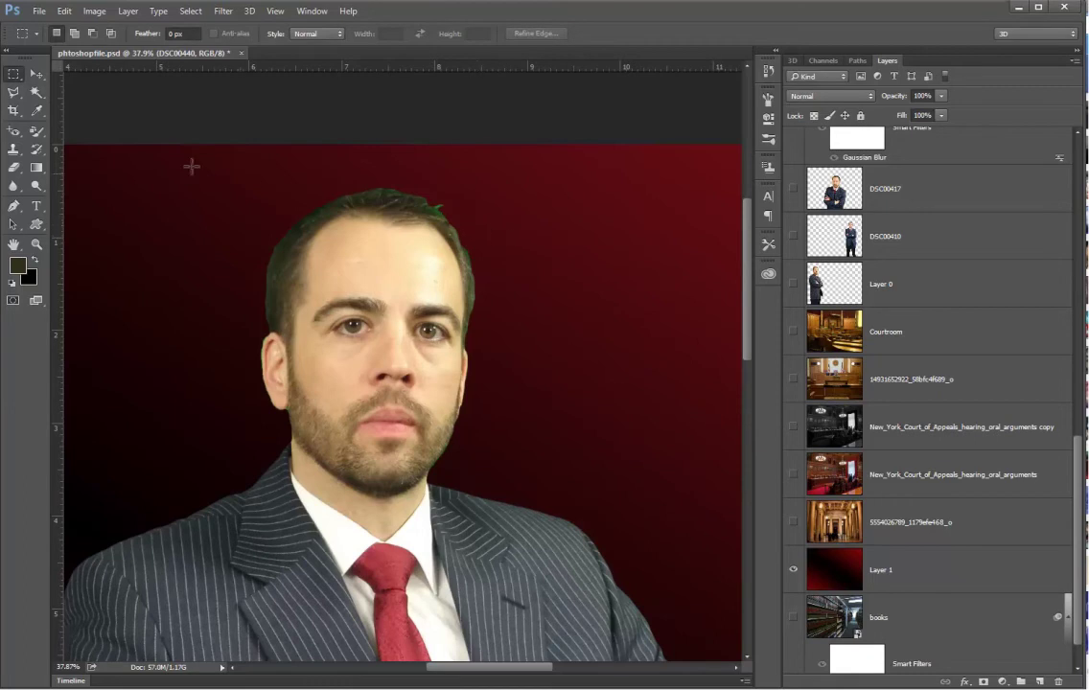
Step: Recolour the green fringe around the hair with the size 150 Color Replacement brush, using dark tones sampled from the hair
click(35, 131)
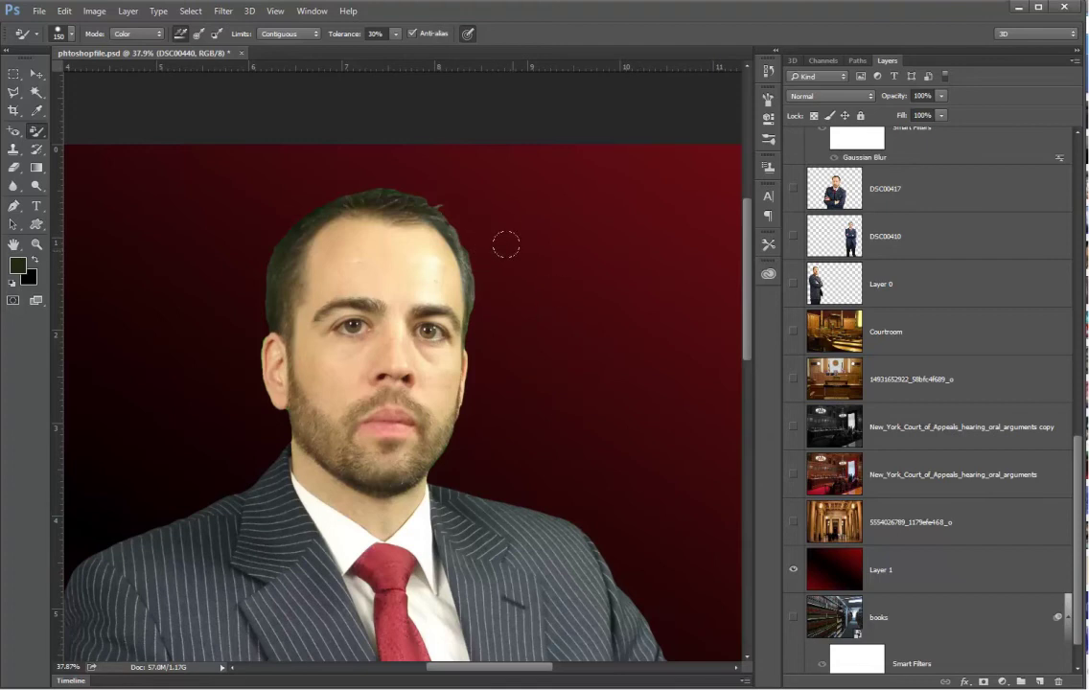
scroll(506, 245, up, 1)
scroll(456, 241, up, 1)
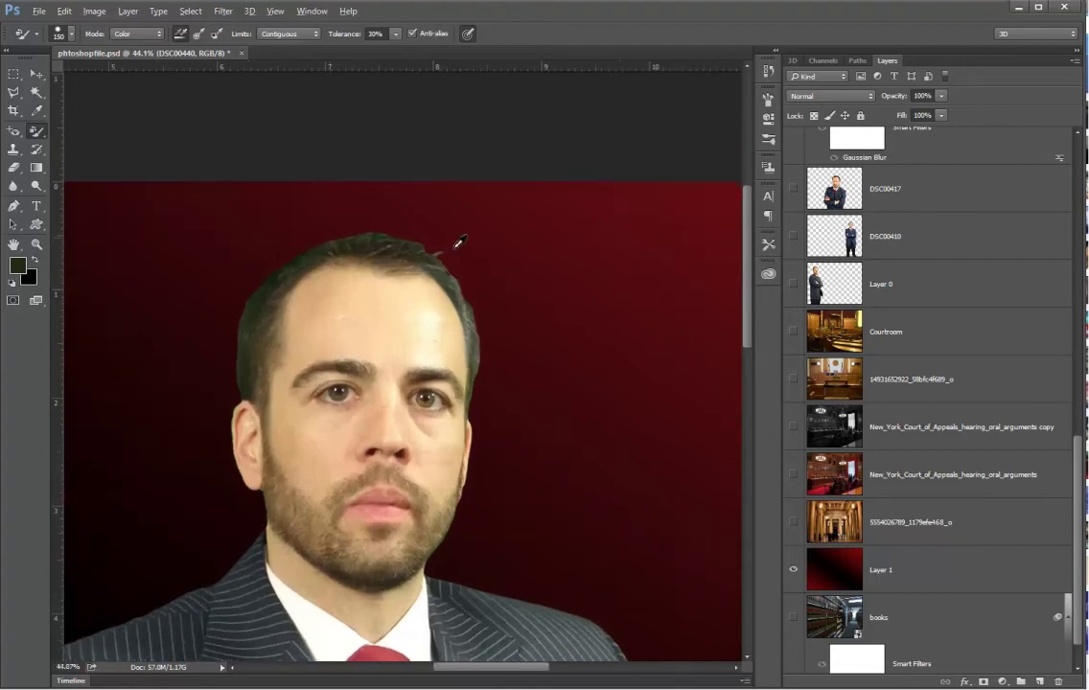
scroll(458, 242, up, 1)
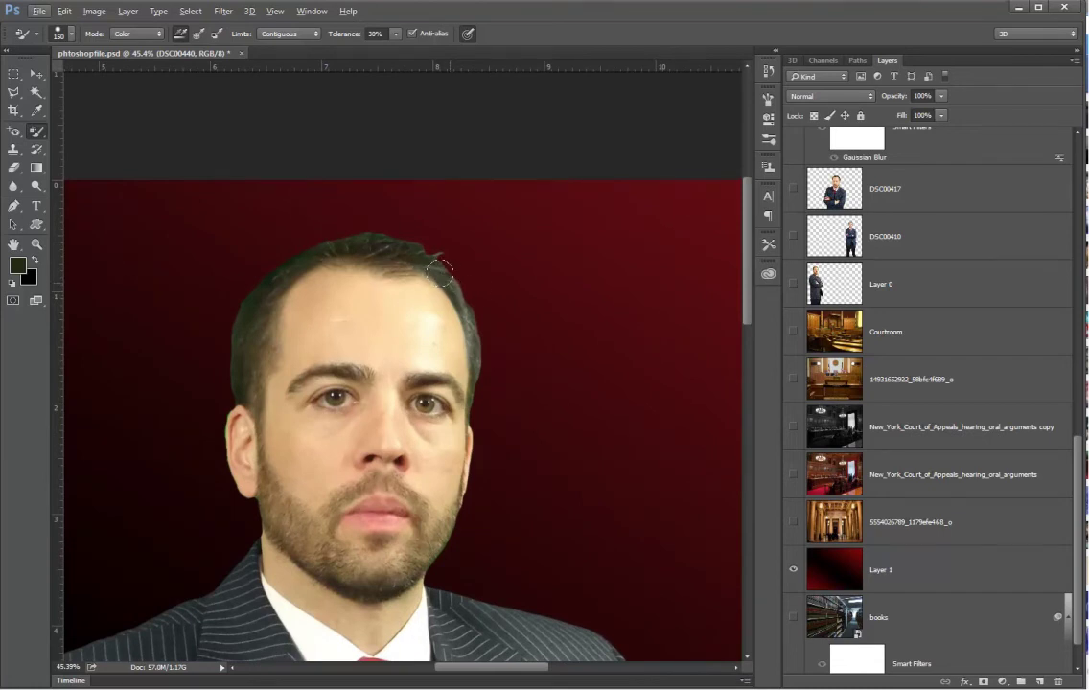
key(alt)
alt+click(401, 252)
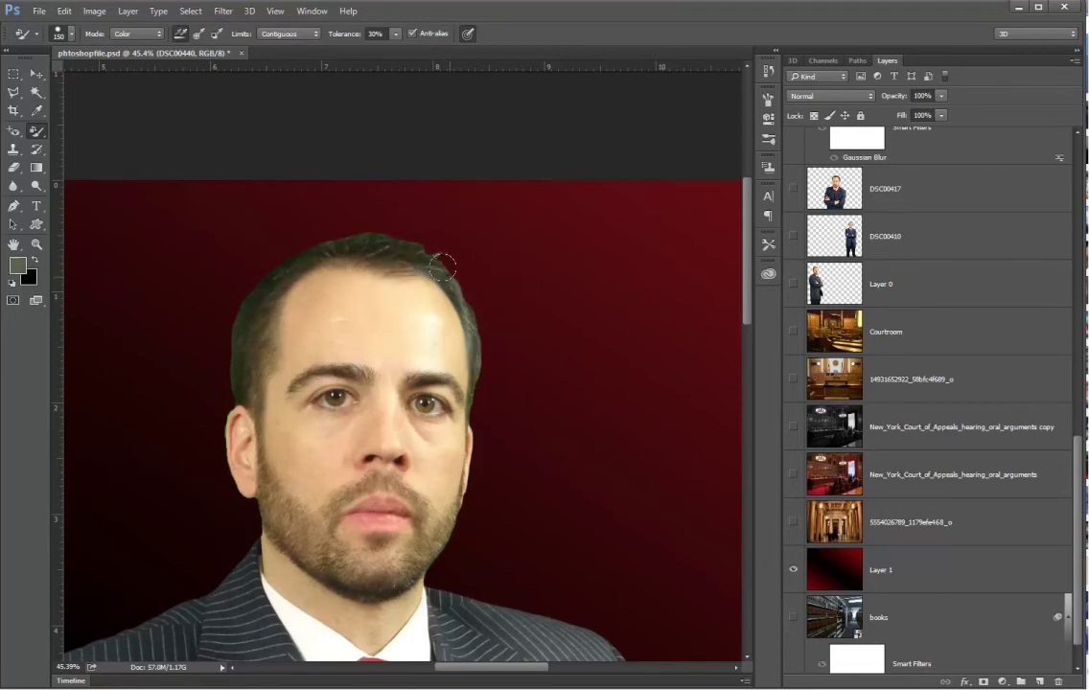
key(alt)
alt+click(396, 251)
mouse_move(331, 232)
mouse_down()
mouse_move(260, 255)
mouse_move(231, 304)
mouse_move(224, 365)
mouse_move(228, 302)
mouse_up()
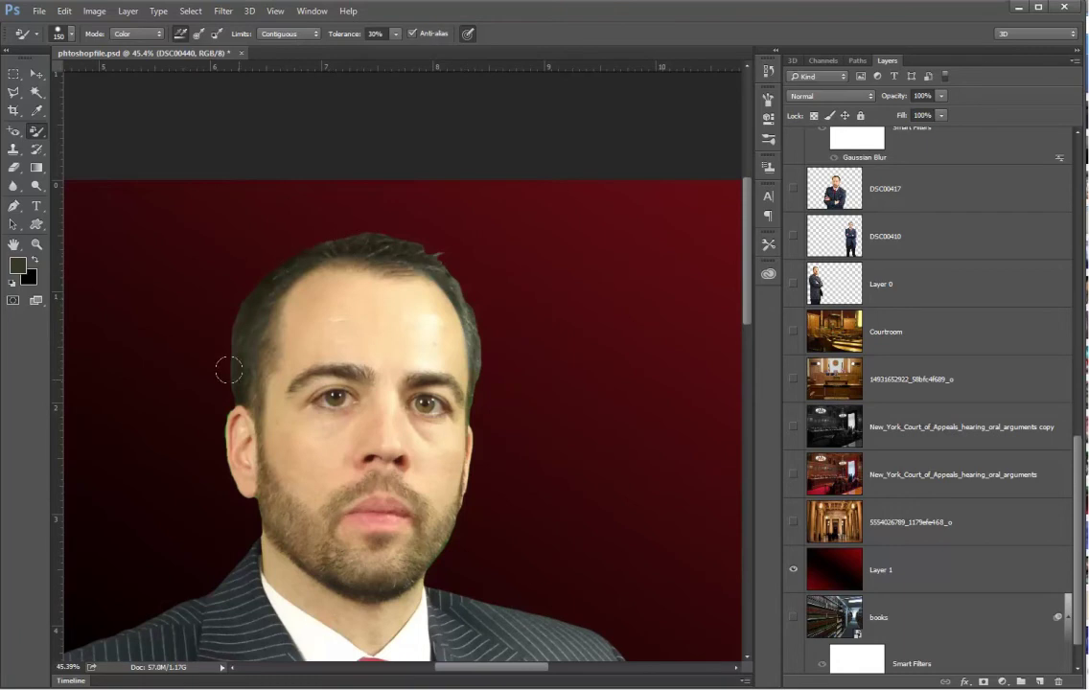
Step: Recolour the green tint on the armrest and jacket tail below the bent elbow with a size 90 Color Replacement brush and sampled dark tone
scroll(406, 299, down, 3)
scroll(405, 299, down, 2)
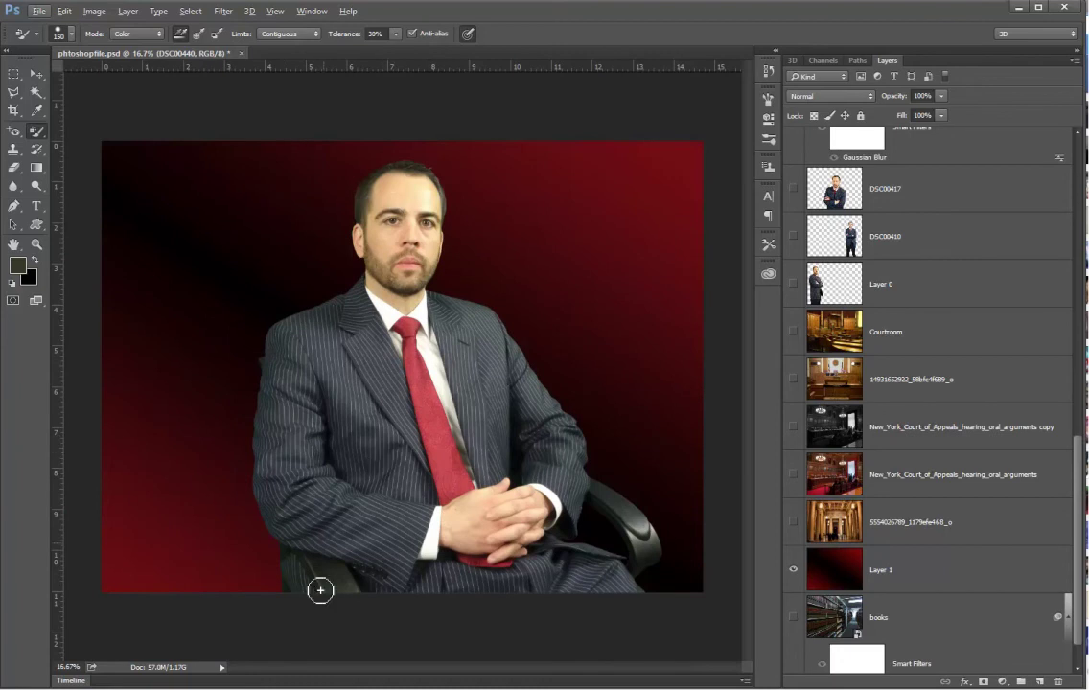
scroll(271, 513, up, 6)
scroll(289, 565, up, 2)
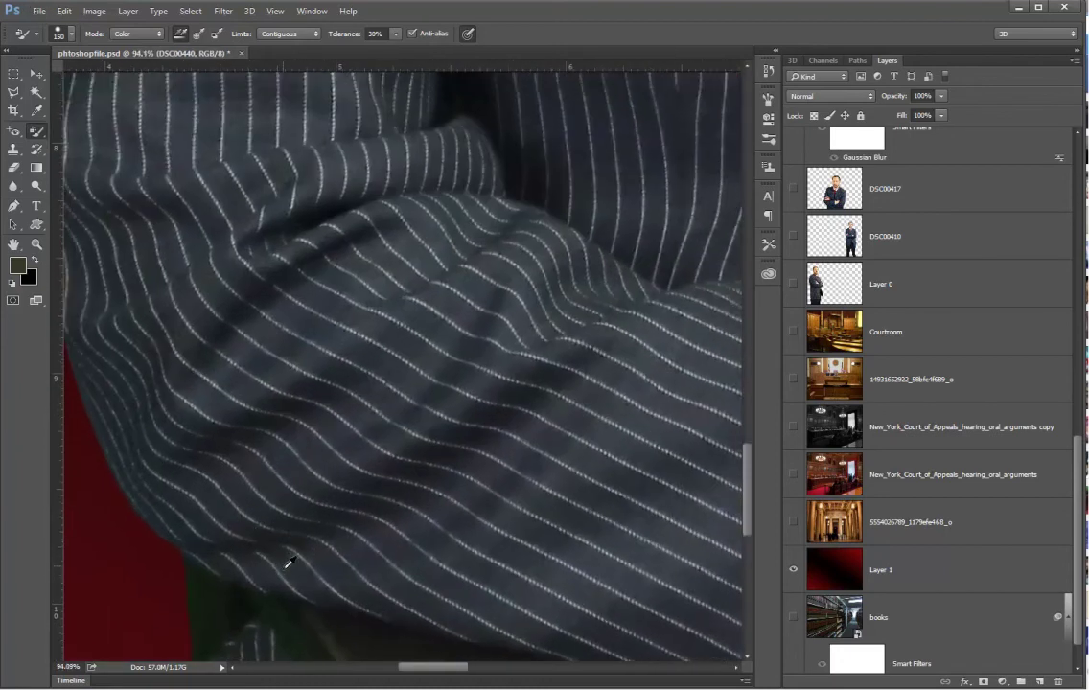
scroll(278, 537, down, 3)
scroll(267, 487, down, 5)
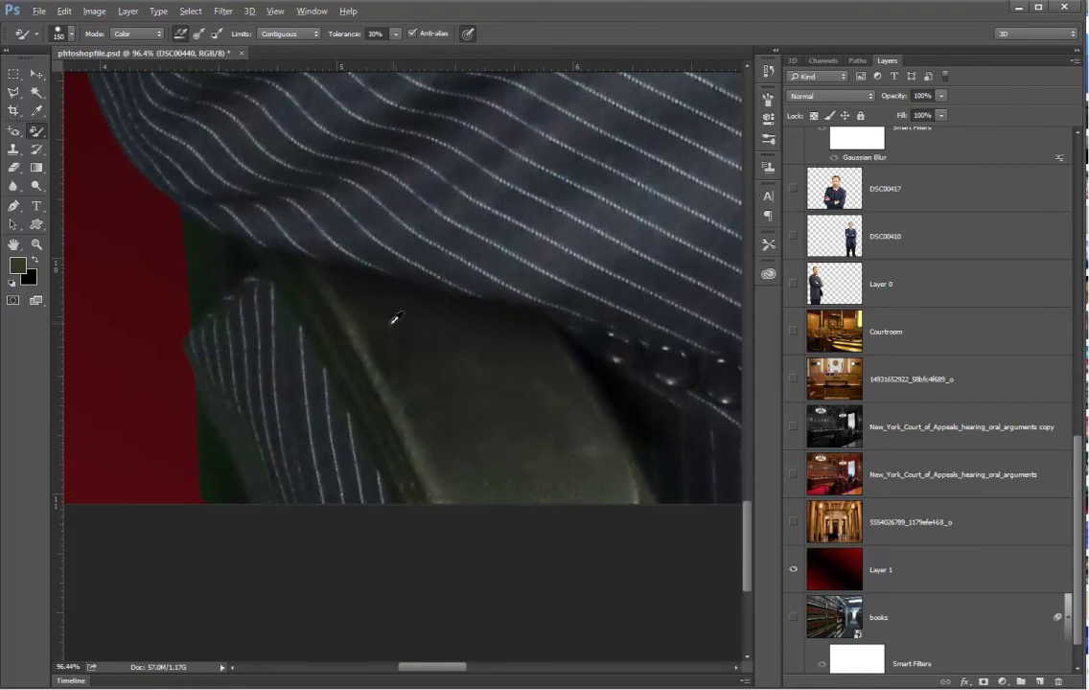
alt+click(348, 311)
key(bracketleft)
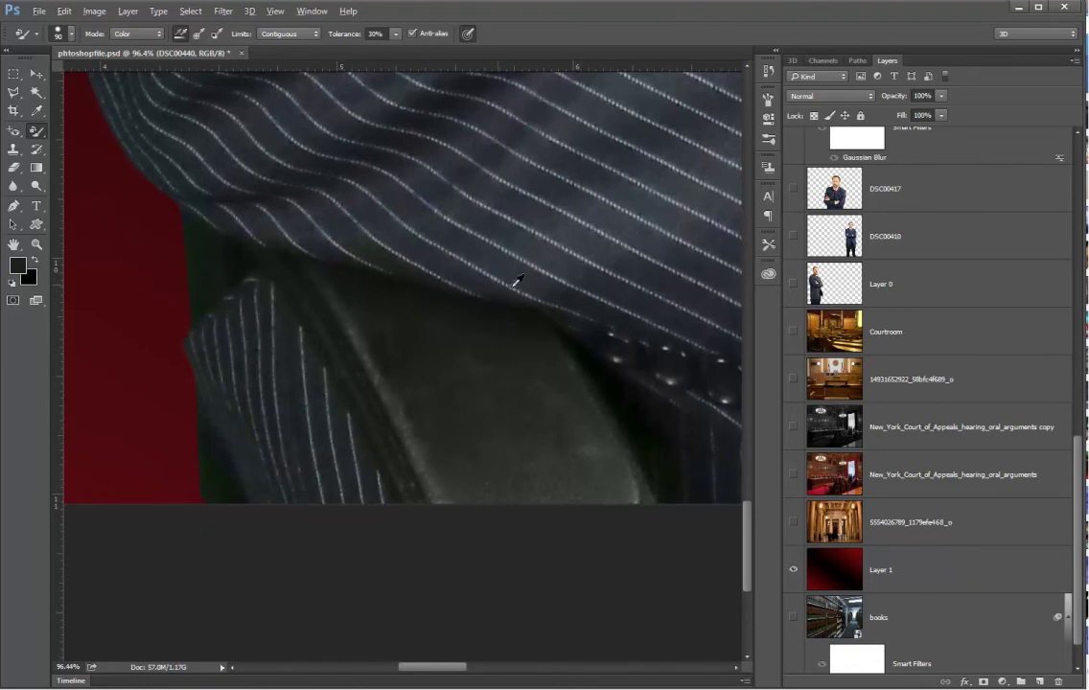
scroll(516, 280, down, 5)
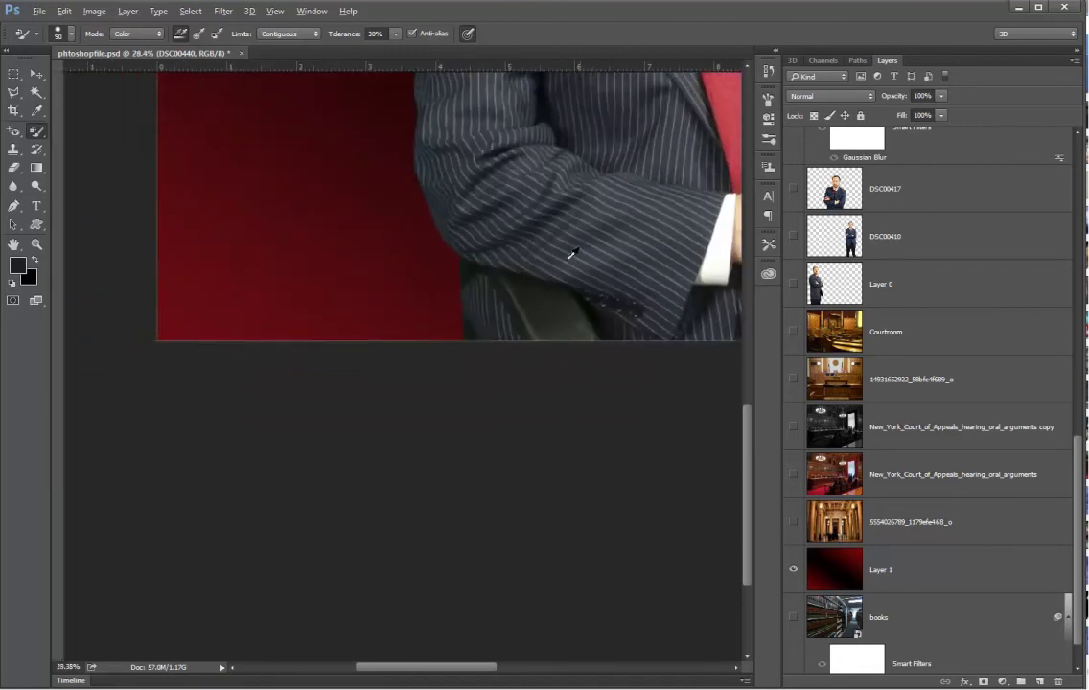
scroll(575, 259, down, 1)
scroll(598, 275, up, 6)
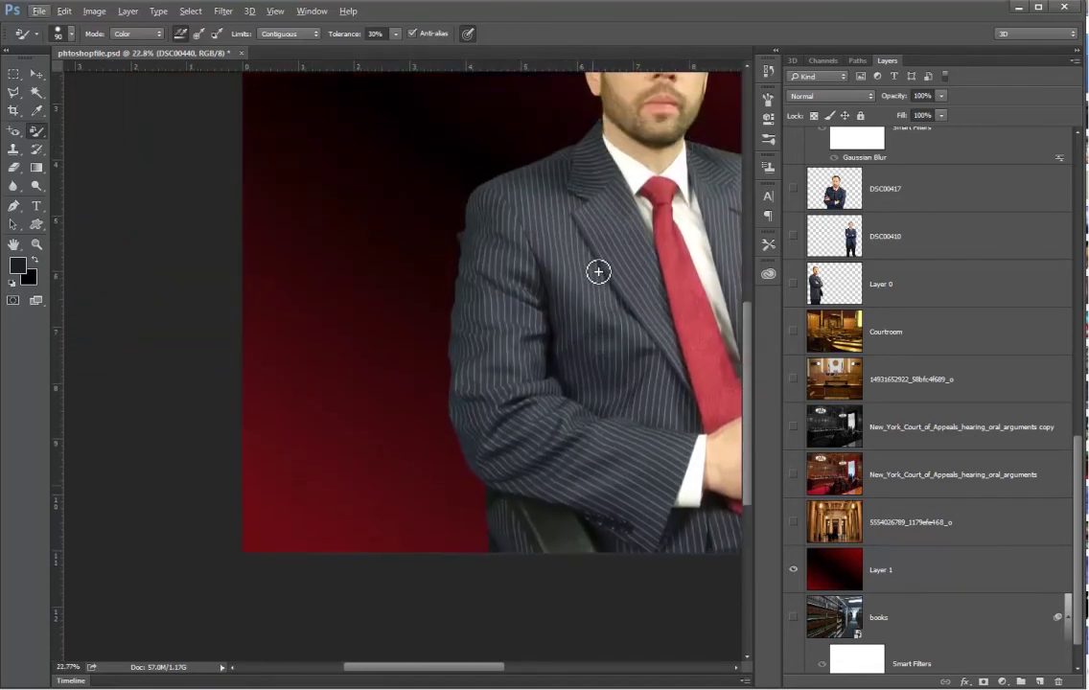
scroll(585, 282, up, 5)
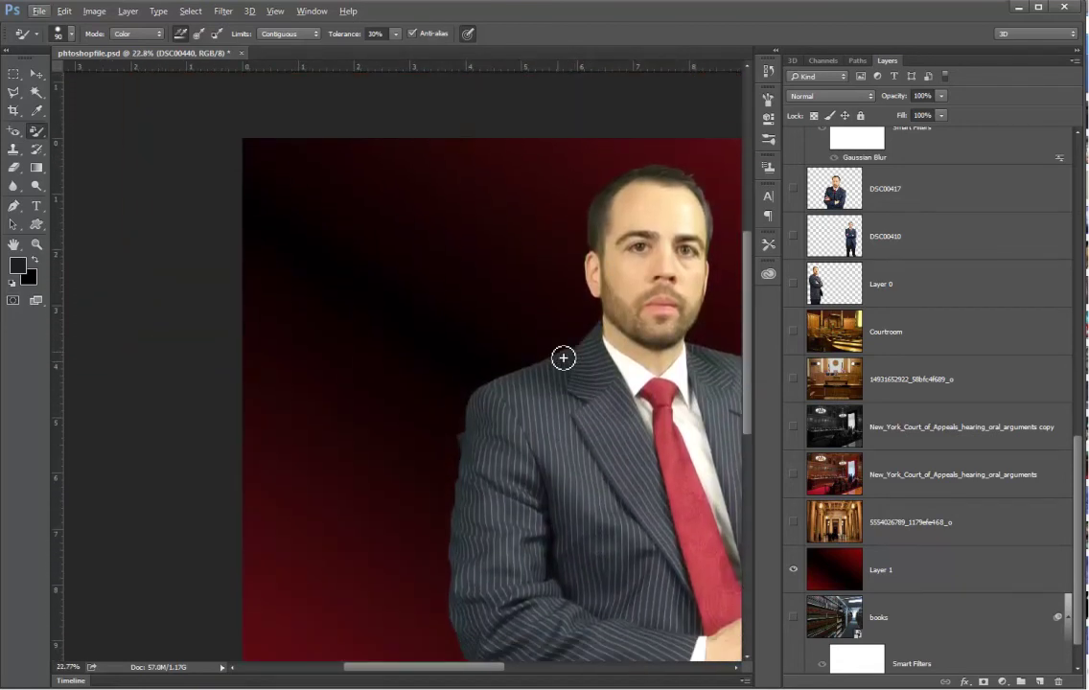
Step: Examine the man's hair, suit and chair edges against the red gradient for leftover green spill
scroll(564, 358, down, 1)
drag(438, 662, 462, 669)
scroll(462, 668, down, 1)
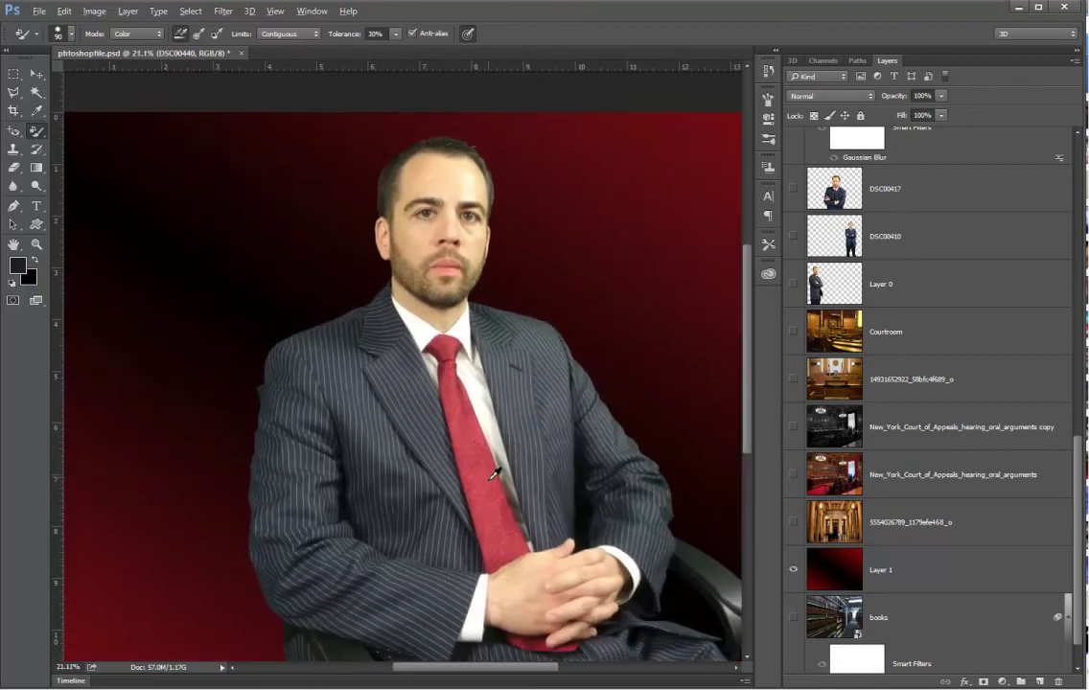
scroll(494, 474, down, 1)
scroll(503, 478, down, 2)
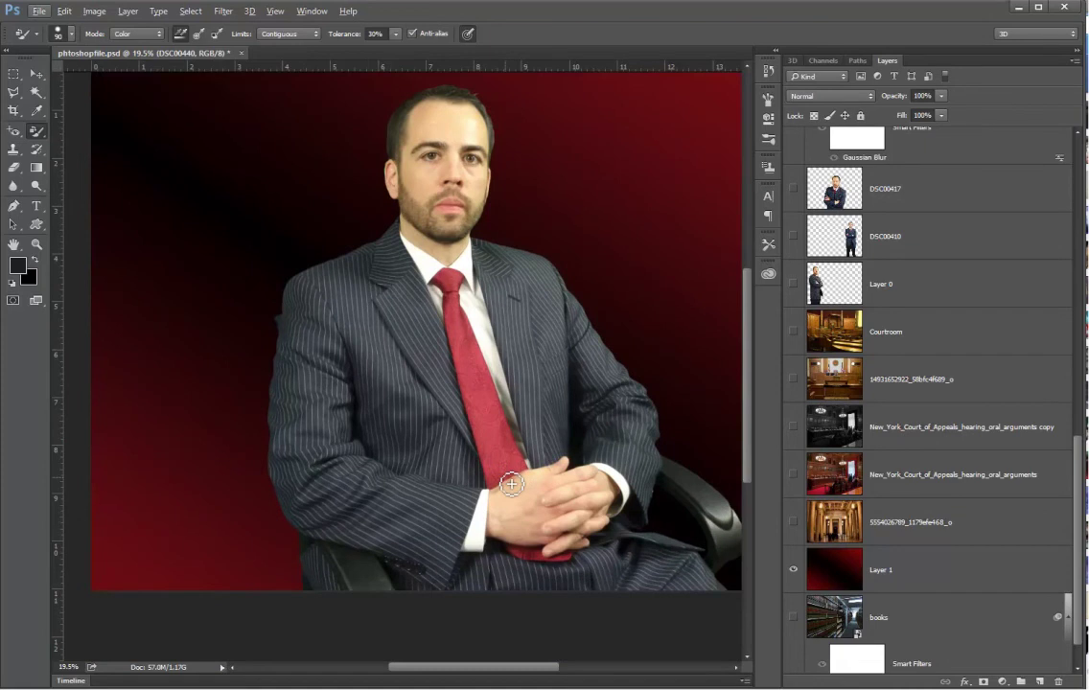
scroll(512, 484, up, 2)
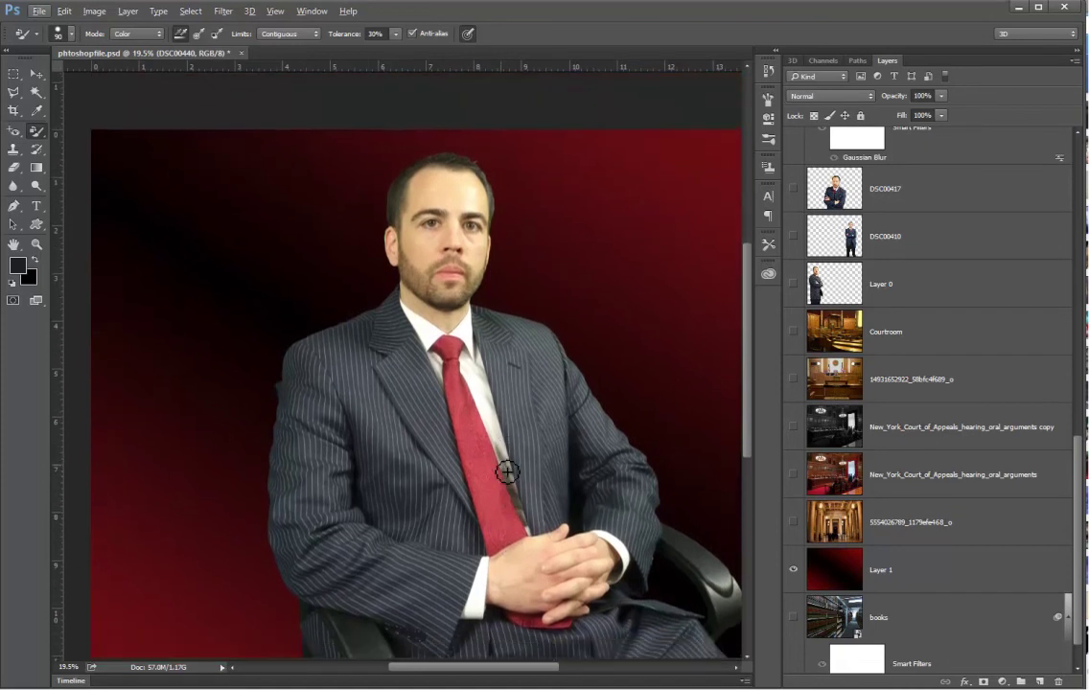
scroll(507, 472, down, 1)
scroll(507, 472, down, 1)
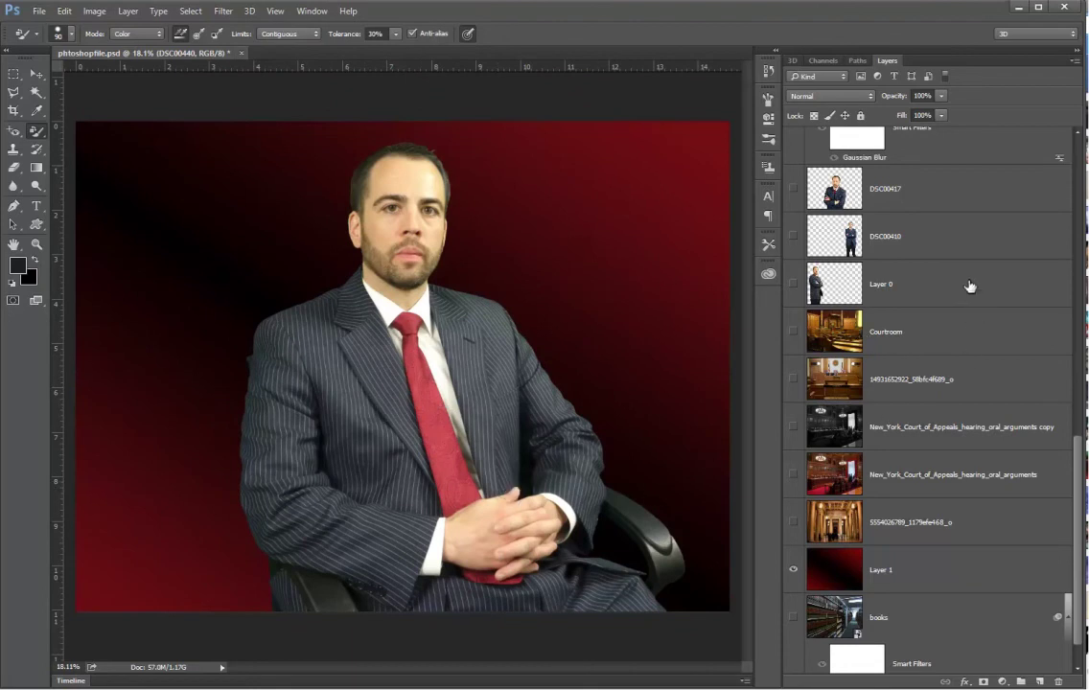
Step: Apply Auto Tone, Auto Contrast and Auto Color to the DSC00440 layer
scroll(948, 326, up, 10)
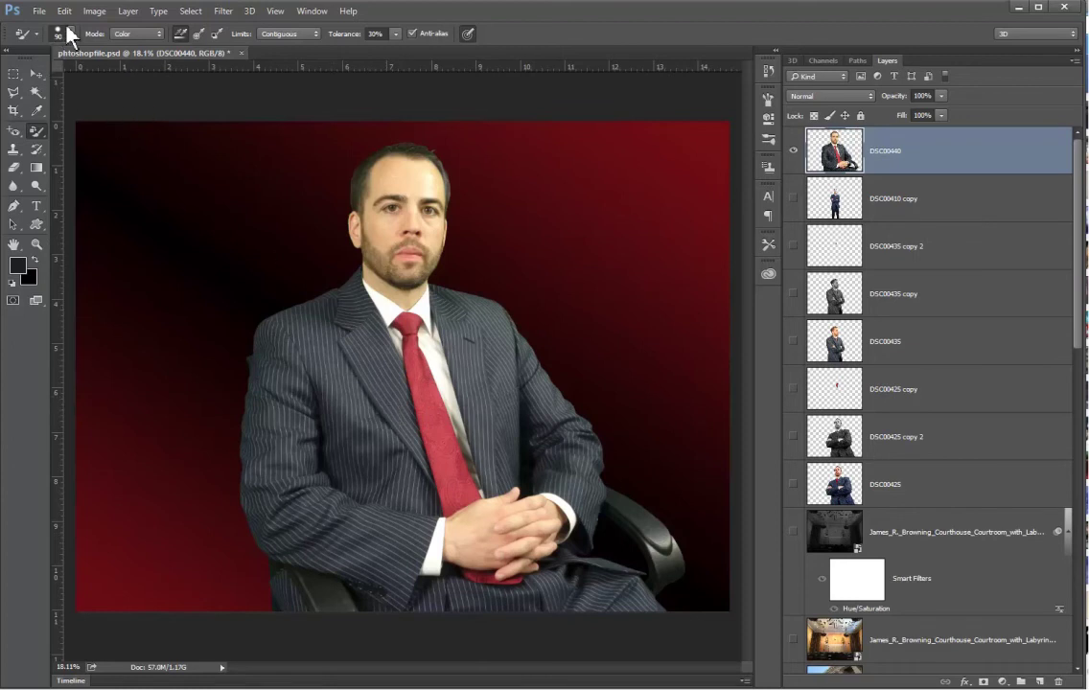
click(95, 13)
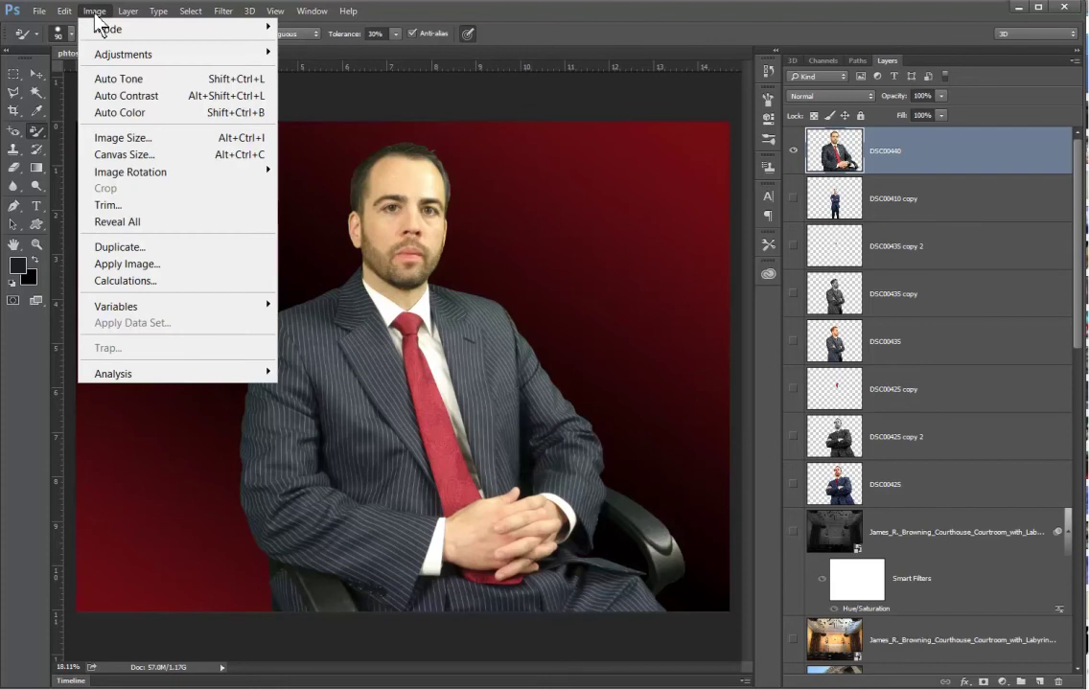
click(109, 82)
click(93, 11)
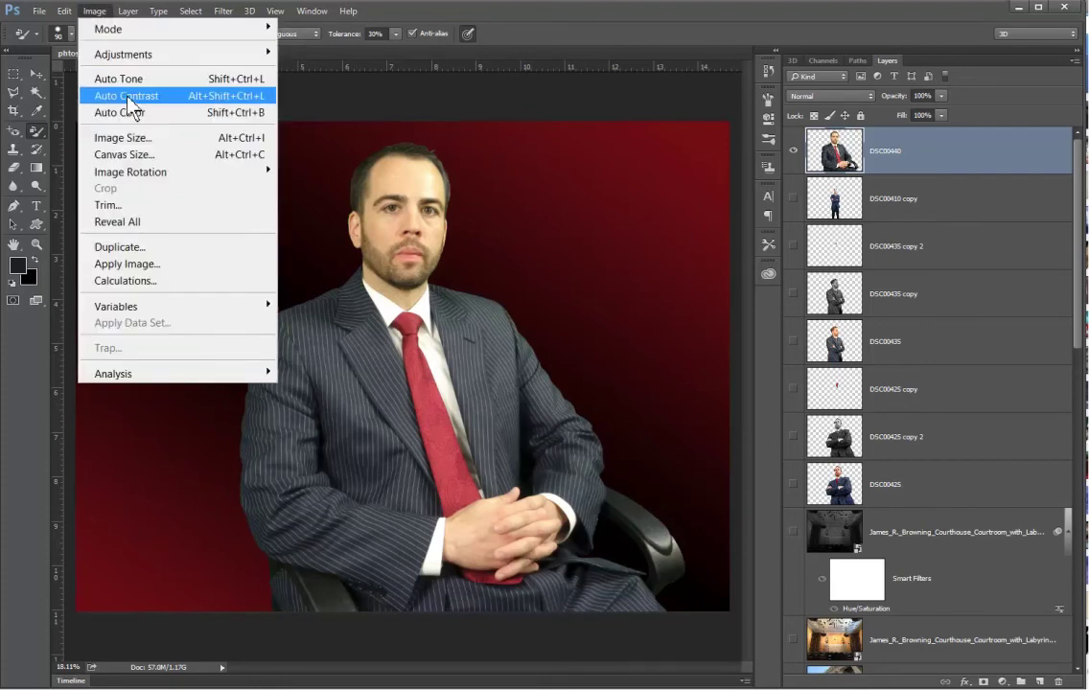
click(129, 97)
click(94, 11)
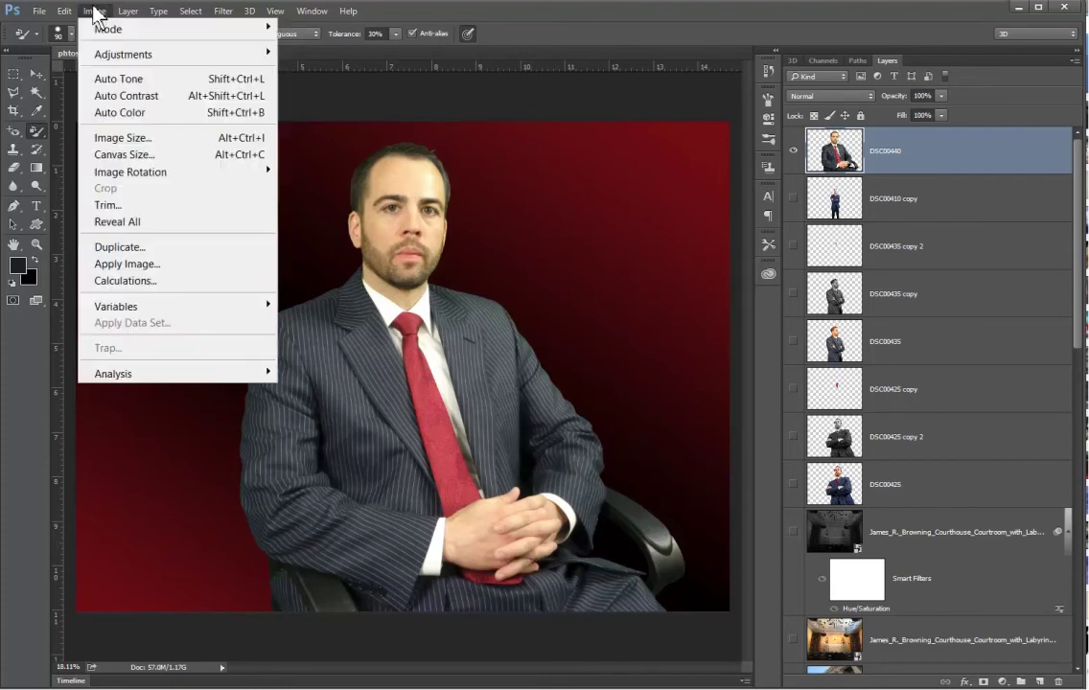
click(114, 113)
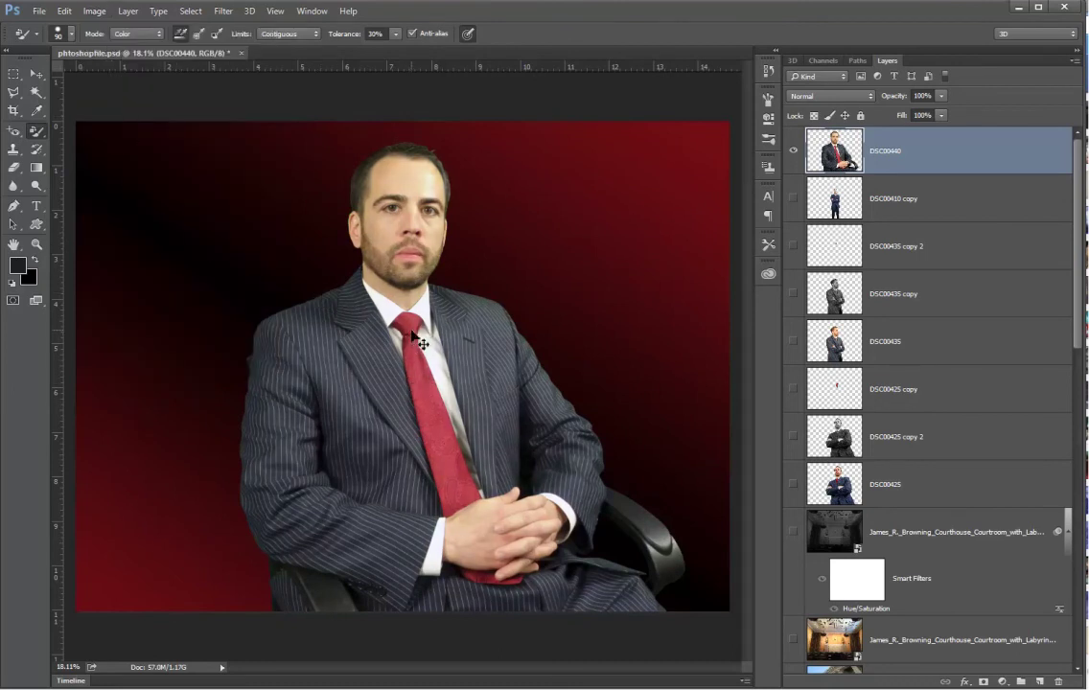
Step: Apply a Vibrance adjustment to the DSC00440 layer with Vibrance +40 and Saturation +14
click(95, 11)
mouse_move(136, 54)
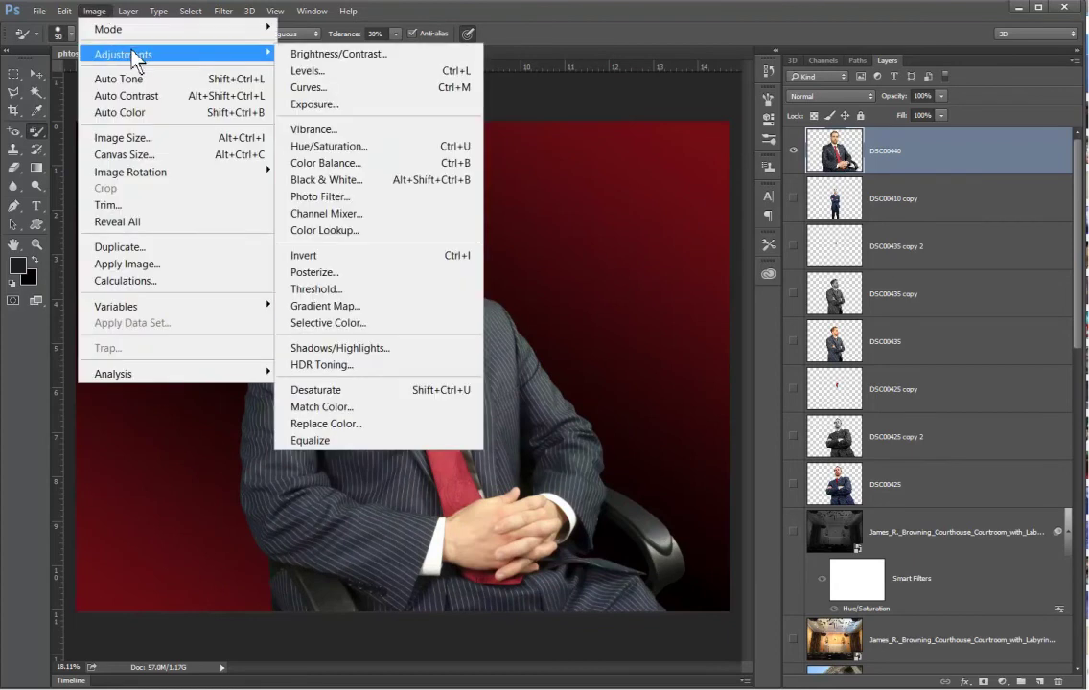
click(349, 132)
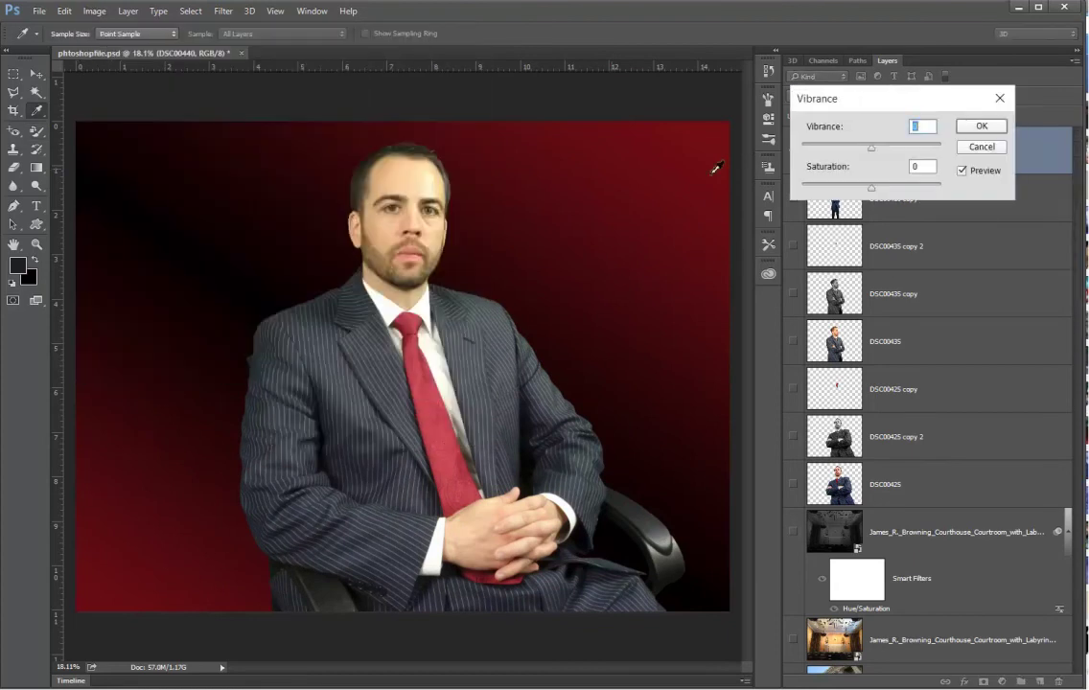
drag(739, 187, 647, 214)
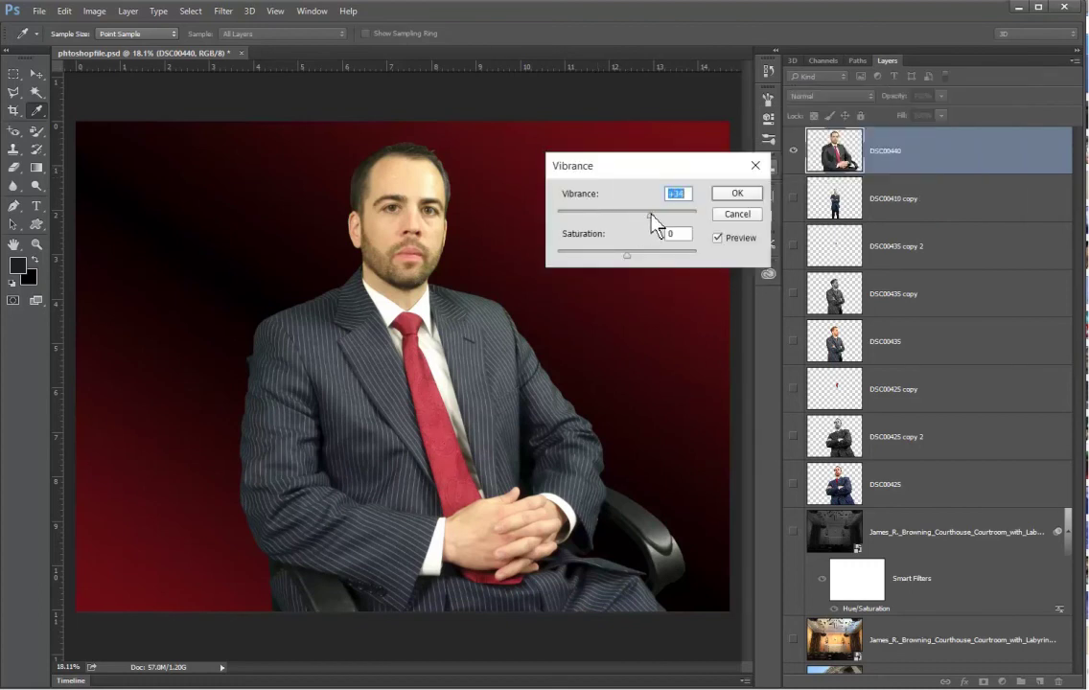
drag(628, 254, 637, 254)
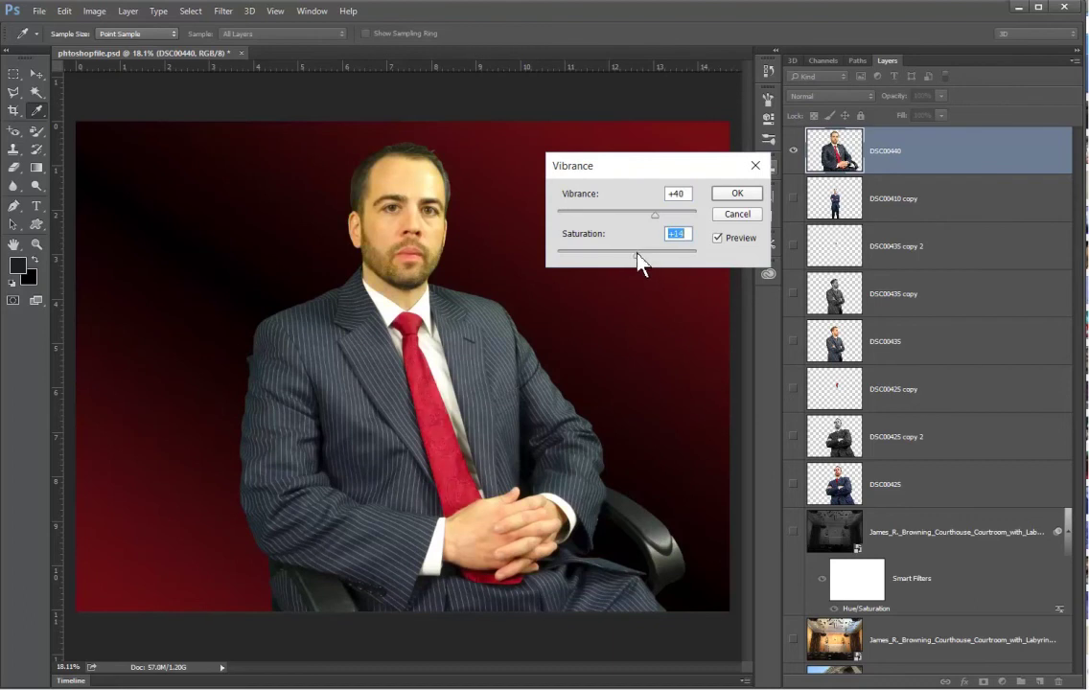
click(751, 194)
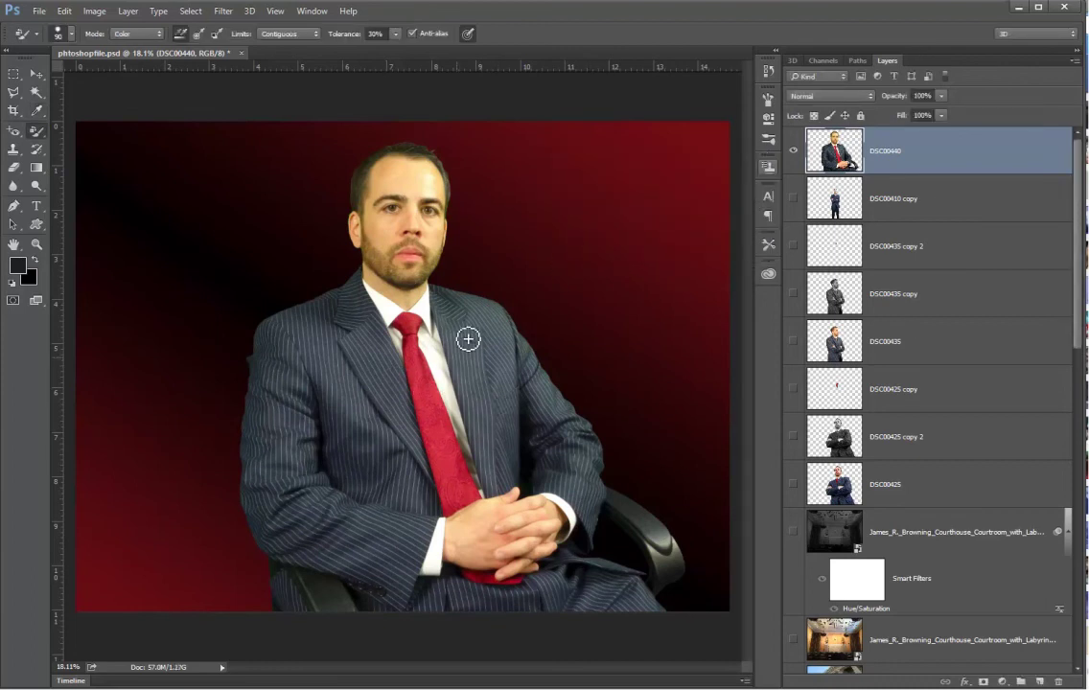
Step: Sample an olive tone from the side of the man's hair as the foreground colour
scroll(473, 172, up, 3)
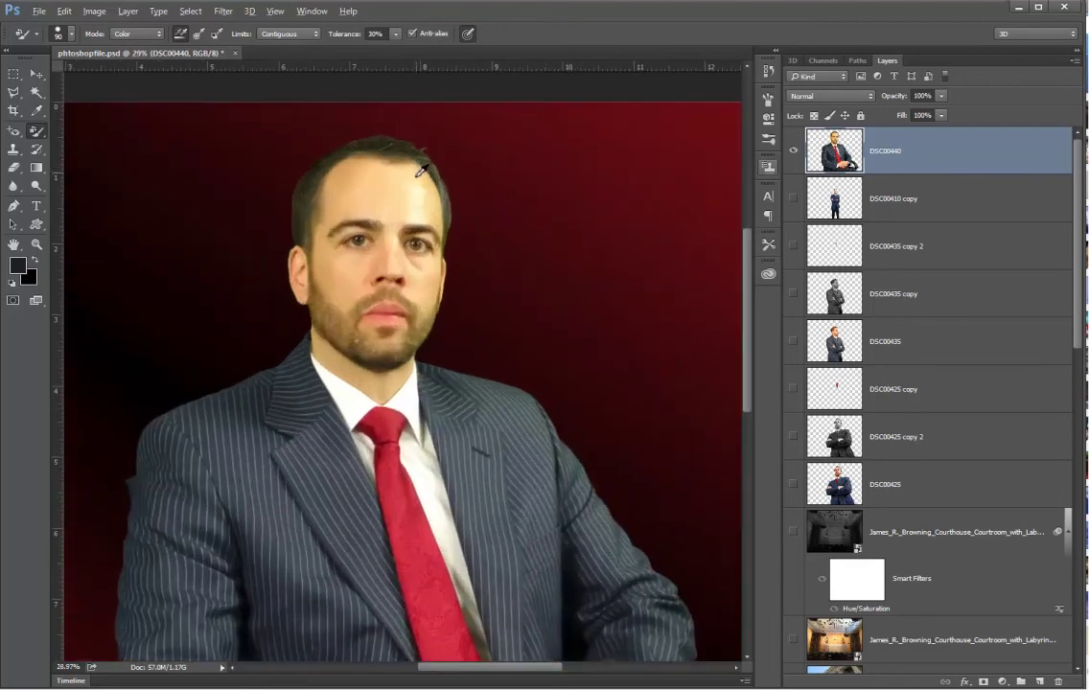
key(alt)
alt+click(451, 201)
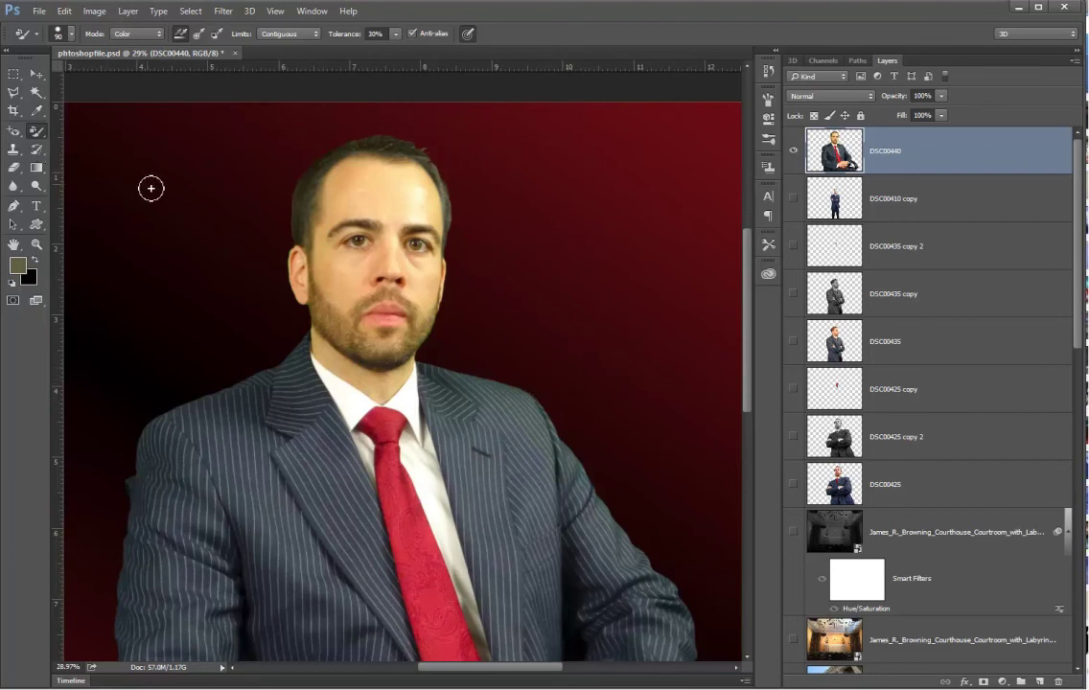
scroll(285, 272, down, 1)
scroll(285, 271, down, 2)
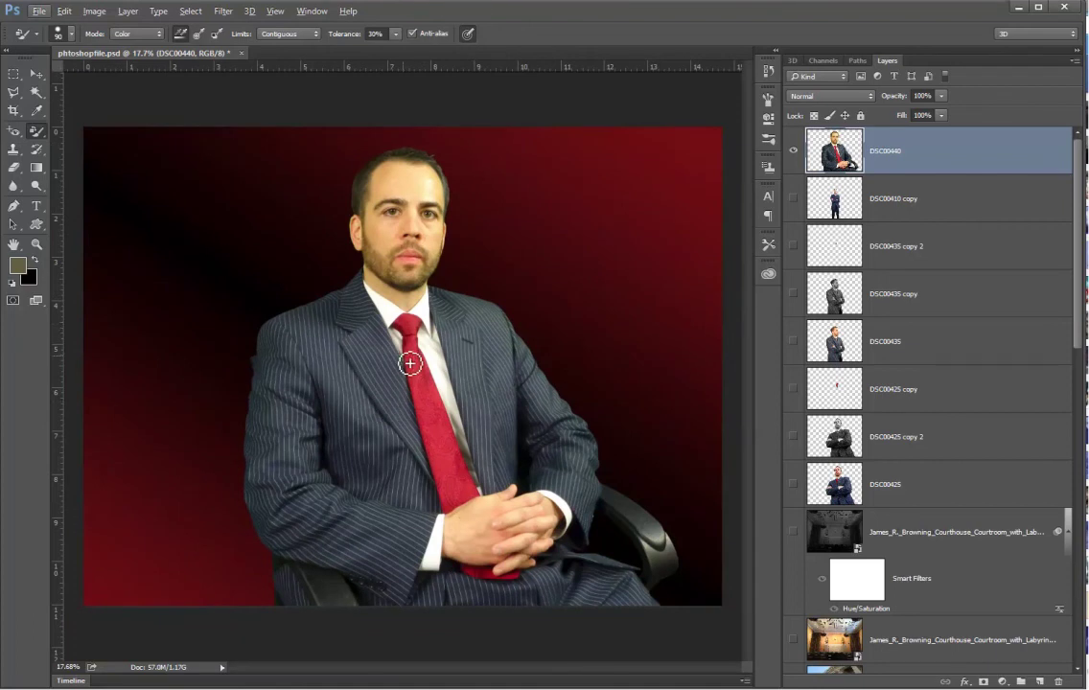
Step: Switch to Windows Photo Viewer, look through the finished composite examples from red to bwr2, and close the viewer
key(alt+Tab)
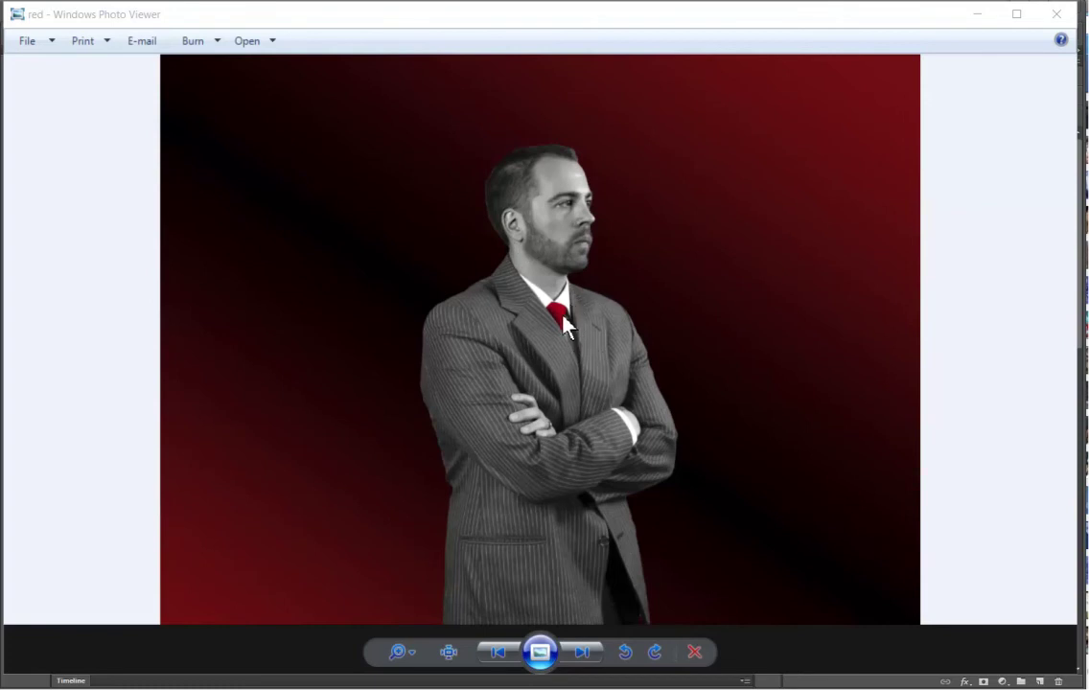
click(581, 655)
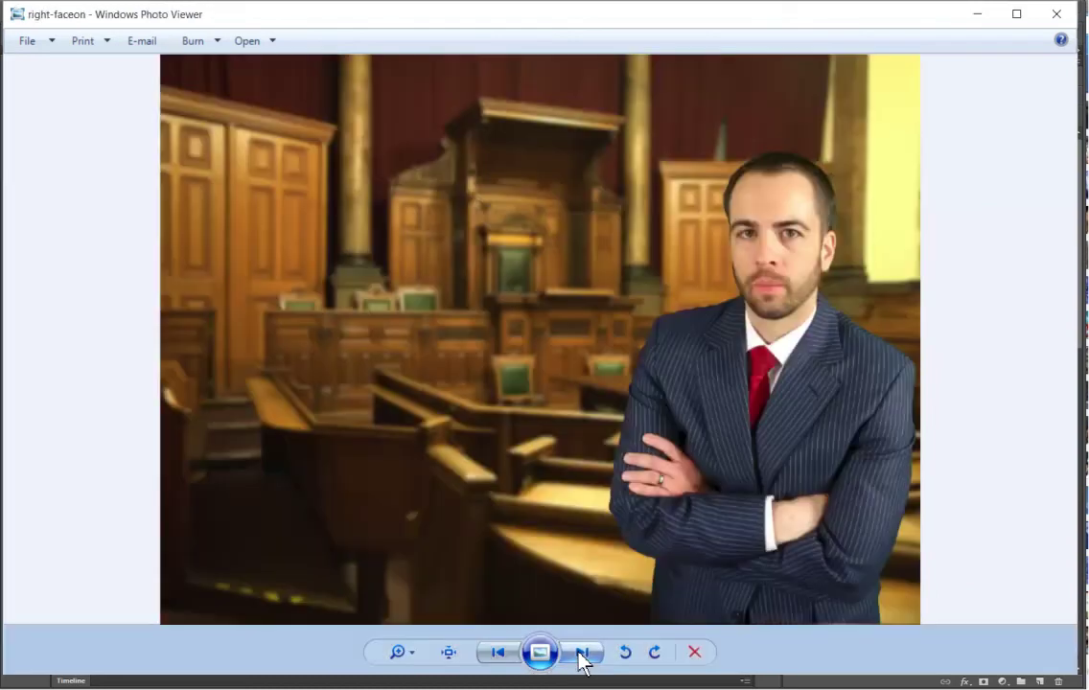
click(581, 655)
click(581, 655)
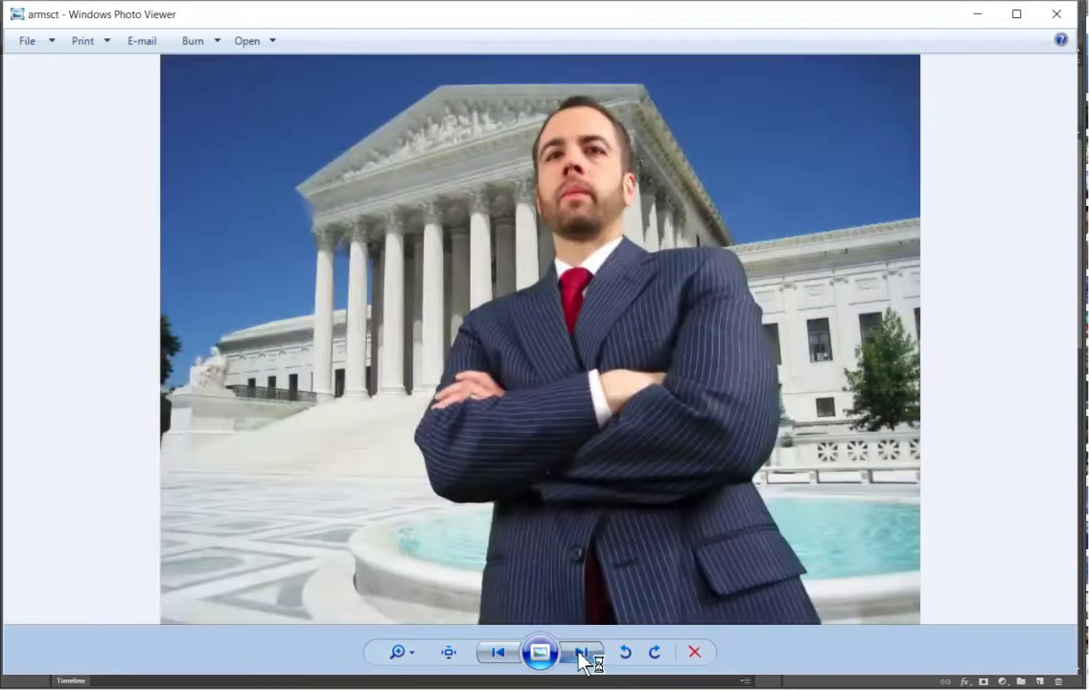
click(581, 655)
click(581, 655)
click(582, 655)
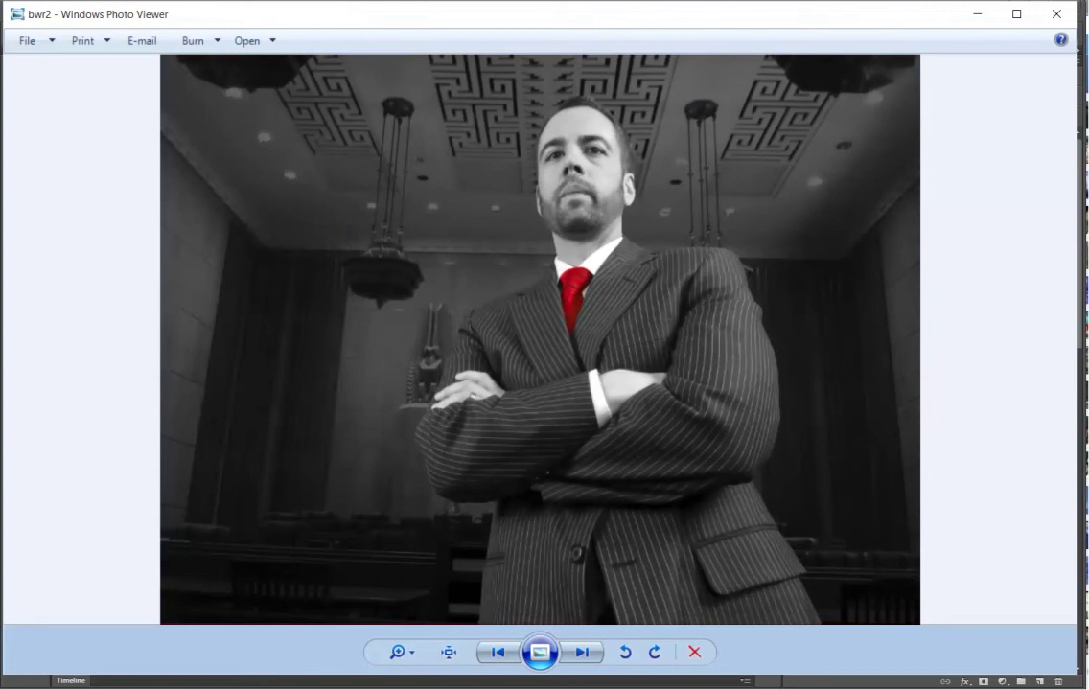
key(alt+F4)
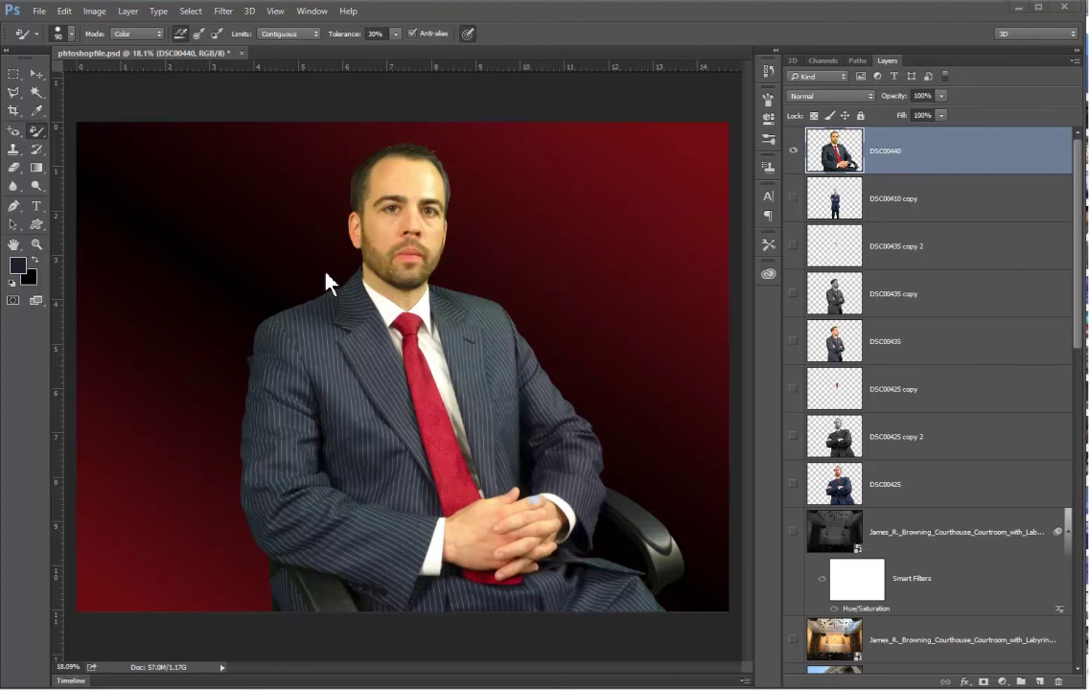
Step: Duplicate the DSC00440 layer within the same document and hide the original layer
right_click(961, 154)
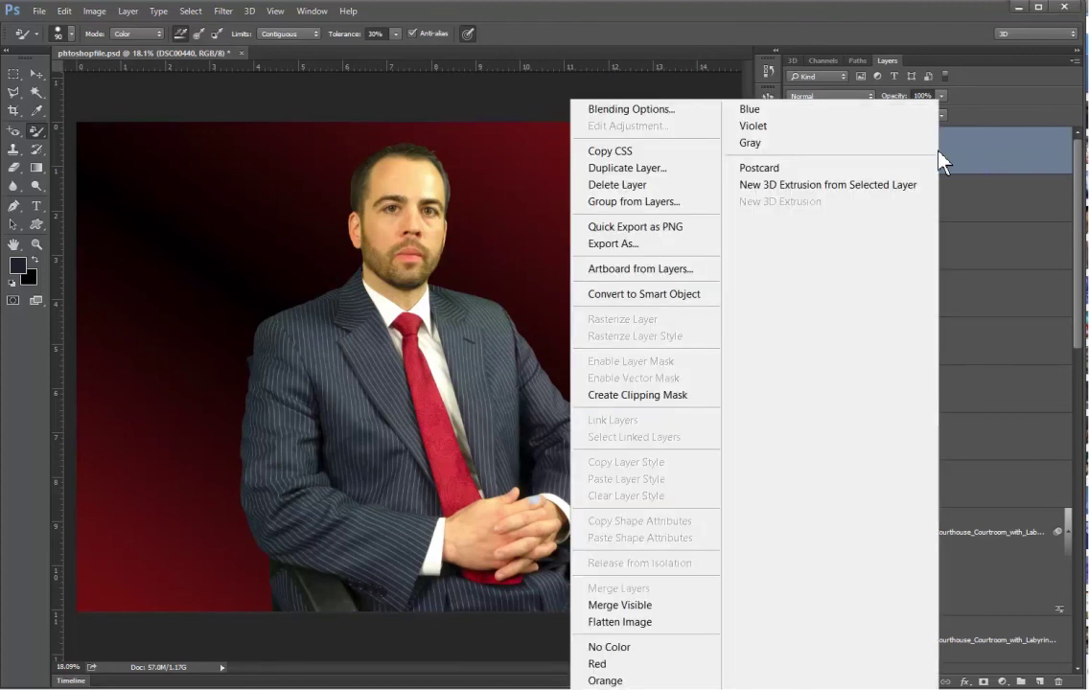
right_click(966, 153)
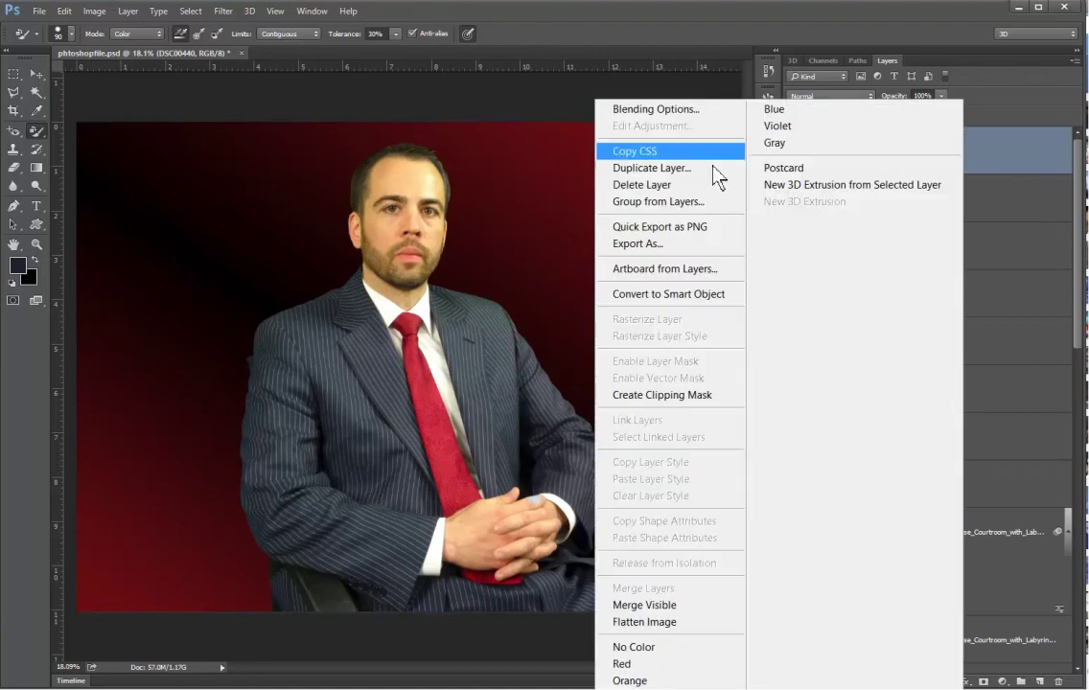
click(683, 173)
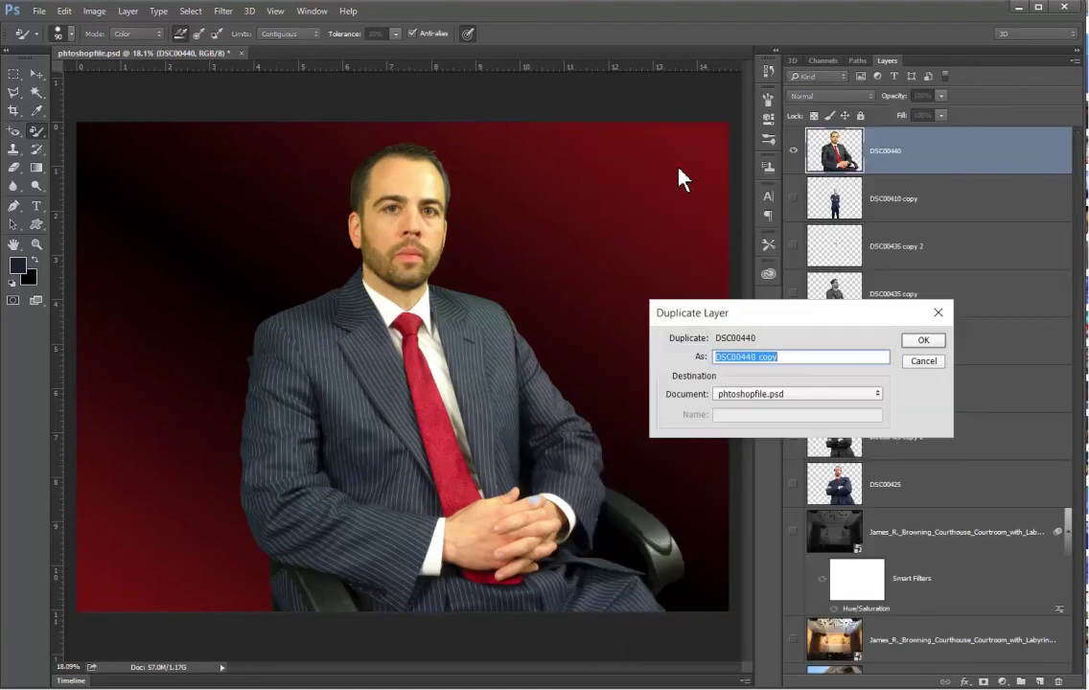
click(916, 342)
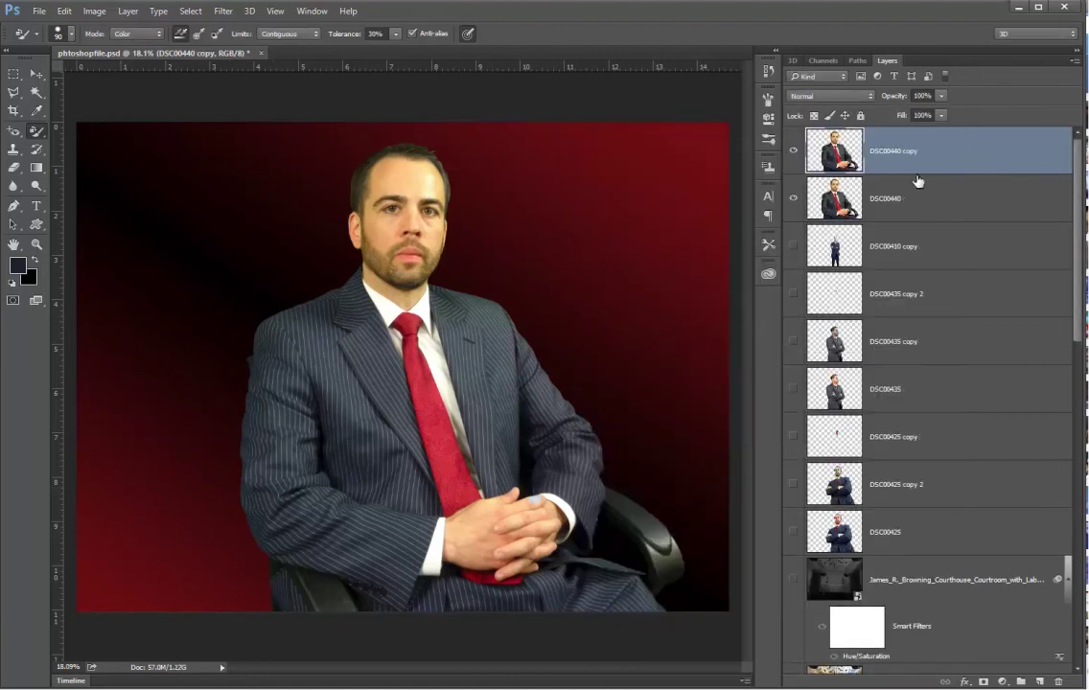
click(831, 192)
click(794, 199)
Step: Duplicate the DSC00440 copy layer within the same document
click(918, 155)
right_click(833, 139)
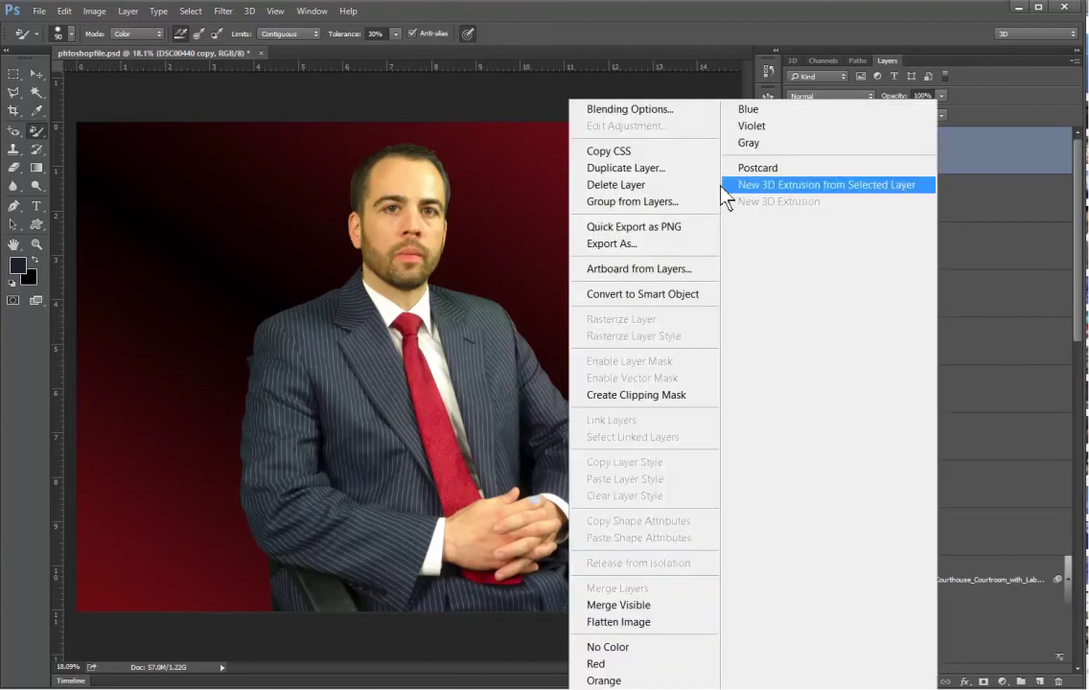
click(662, 170)
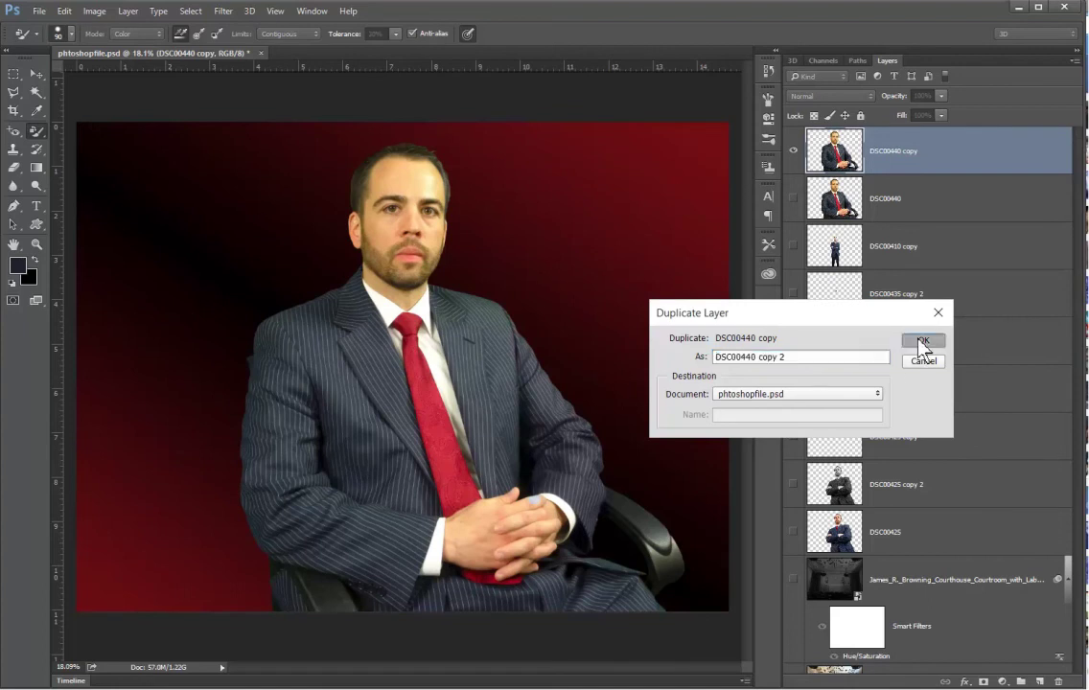
click(923, 341)
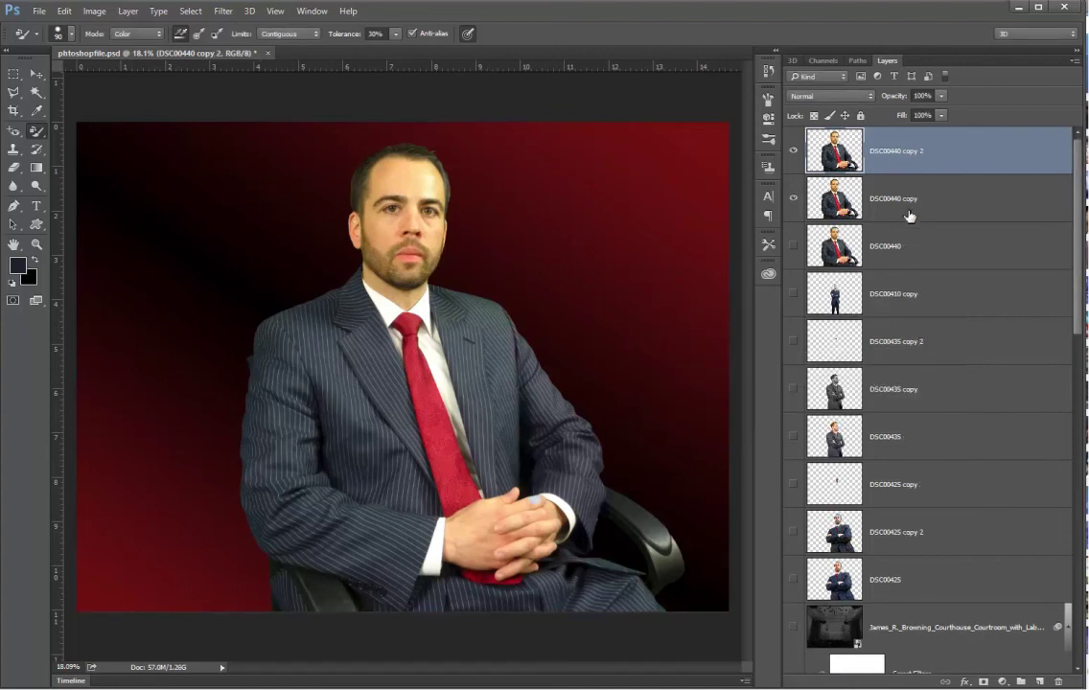
Step: Select the red tie on the DSC00440 copy 2 layer with the Quick Selection tool, including its tip below the hands
click(37, 92)
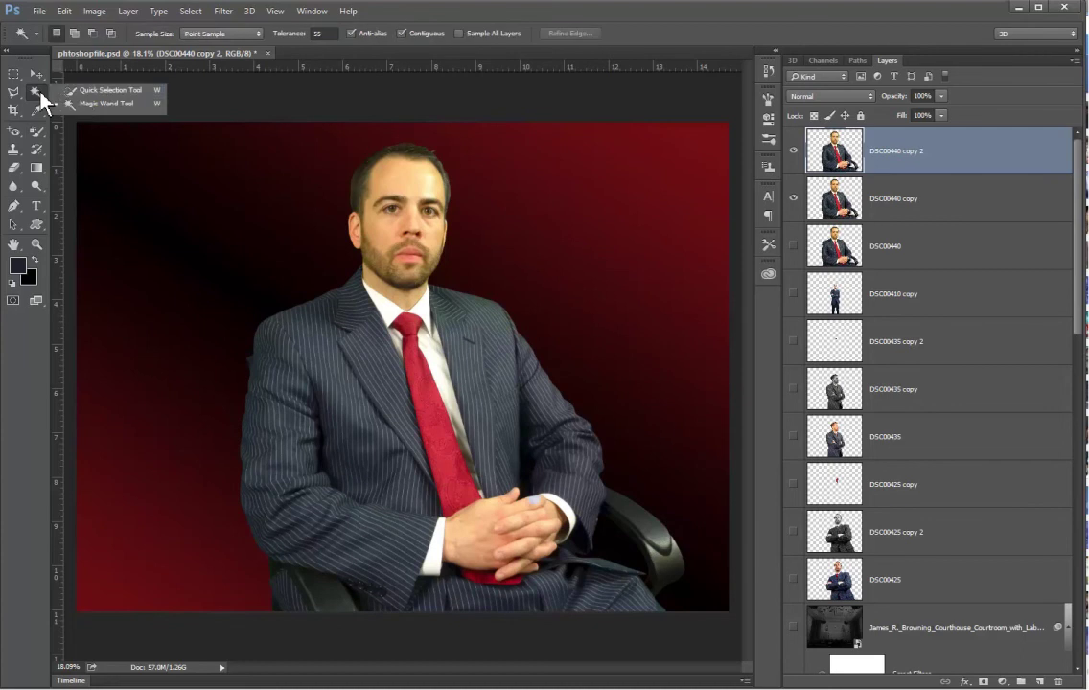
click(108, 90)
key(ctrl+plus)
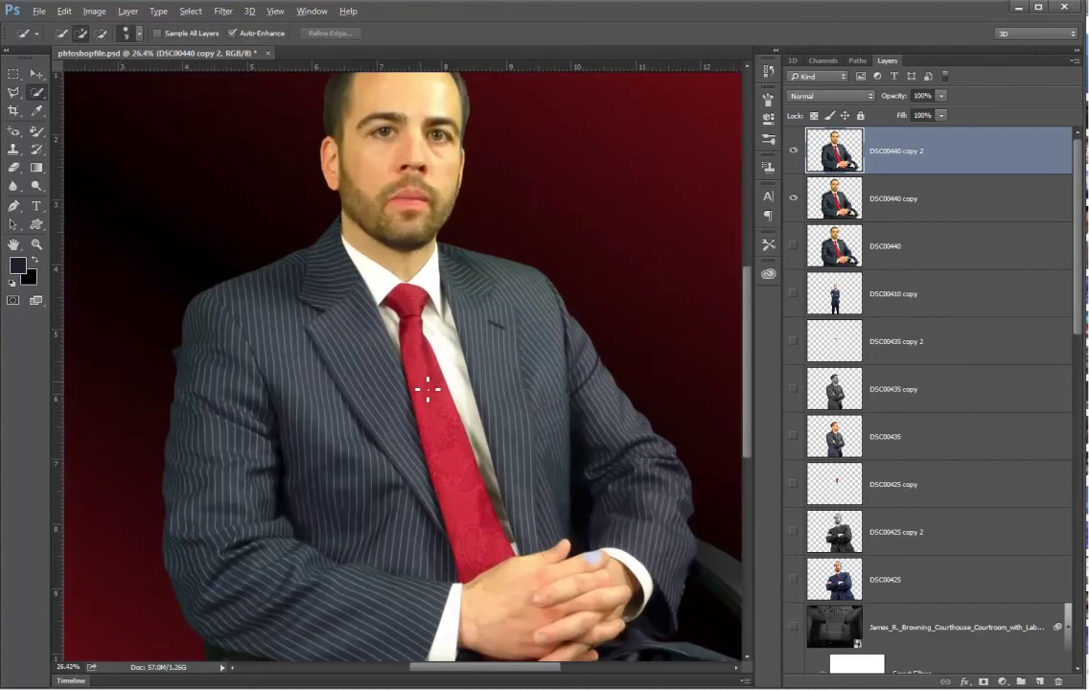
scroll(427, 387, down, 1)
drag(419, 244, 429, 300)
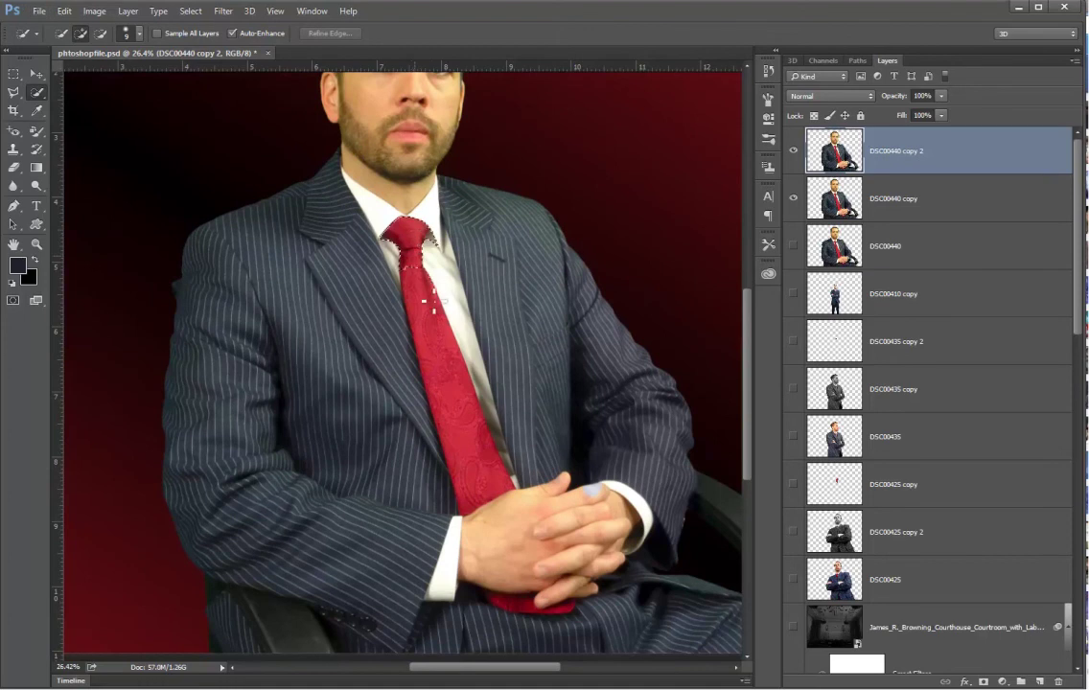
drag(535, 574, 515, 622)
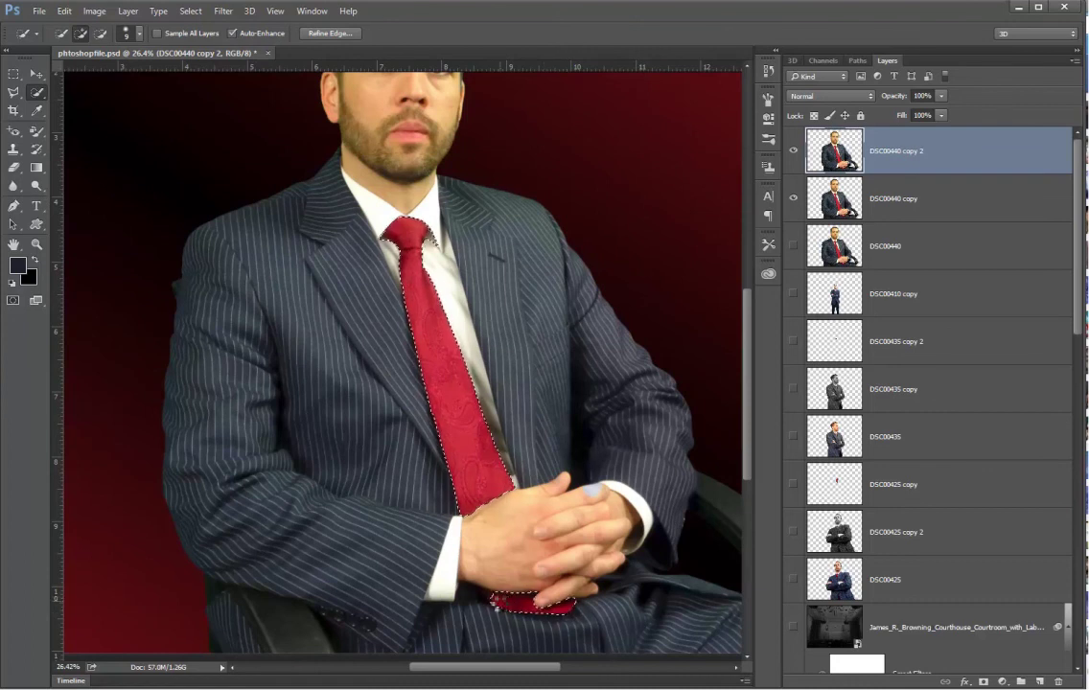
Step: Extend the selection into the shadowed end of the tie tip below the hands and undo the spill onto the suit
scroll(542, 601, up, 5)
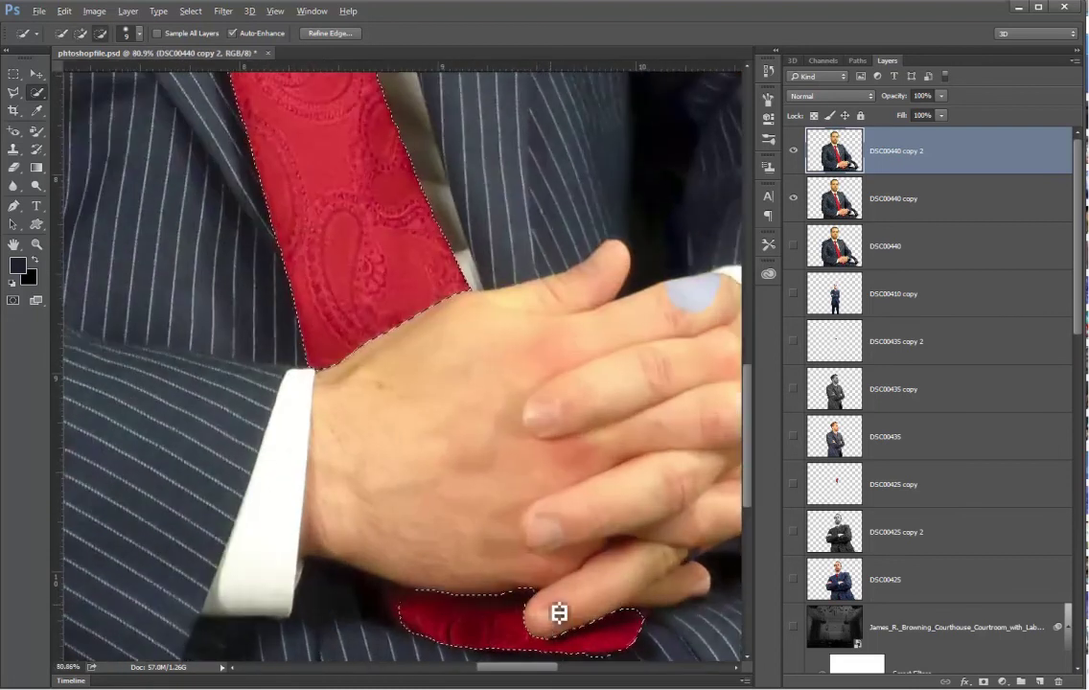
scroll(530, 590, down, 3)
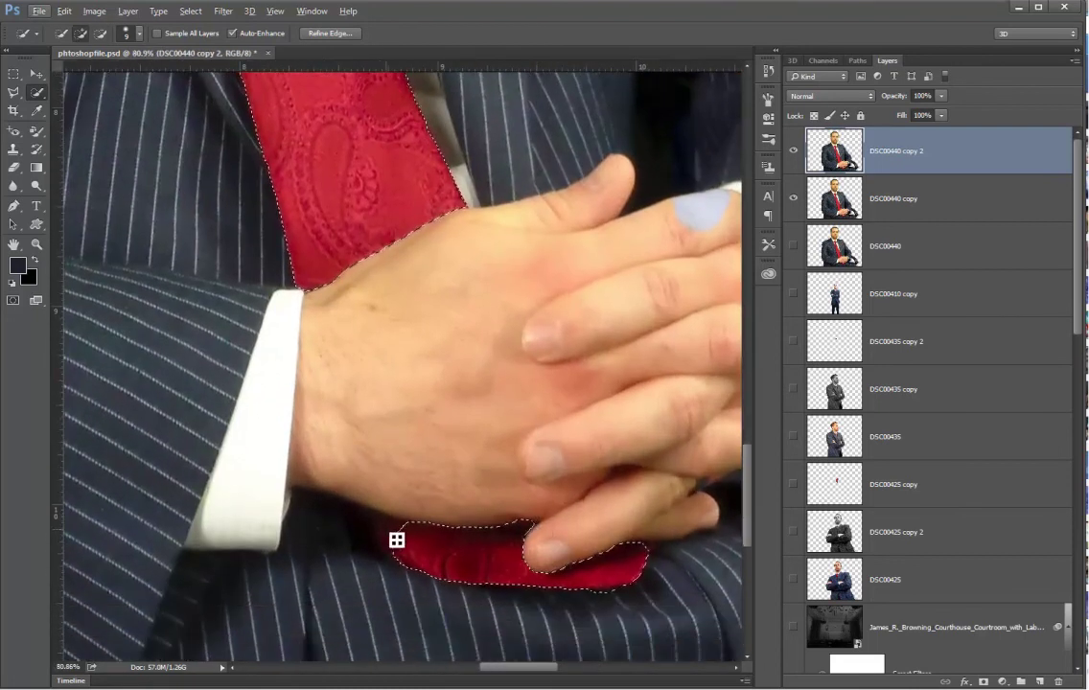
drag(389, 533, 409, 560)
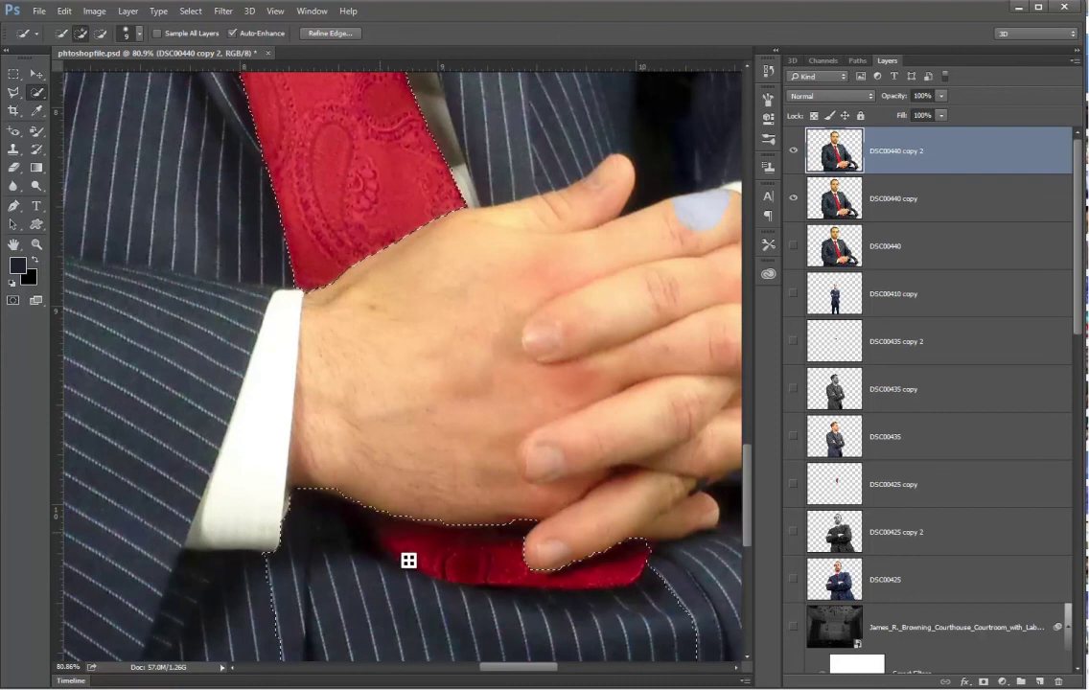
scroll(406, 545, down, 3)
key(ctrl+z)
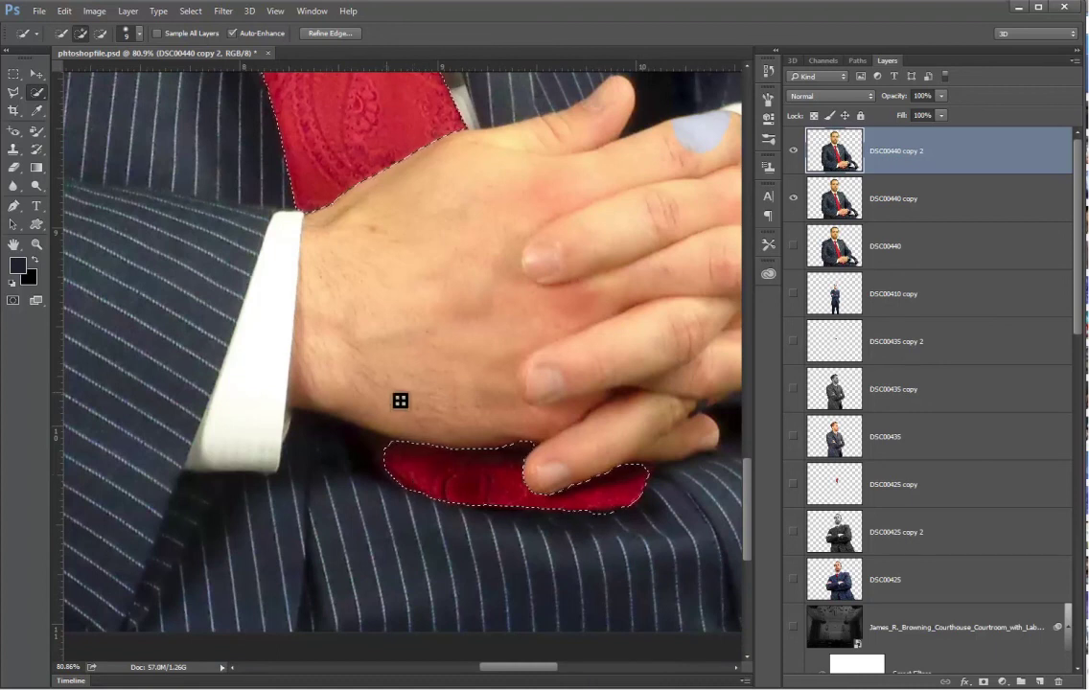
Step: Subtract the collar shadow beside the knot from the tie selection and check the selection's edges along the tie
scroll(399, 397, up, 7)
scroll(359, 262, up, 12)
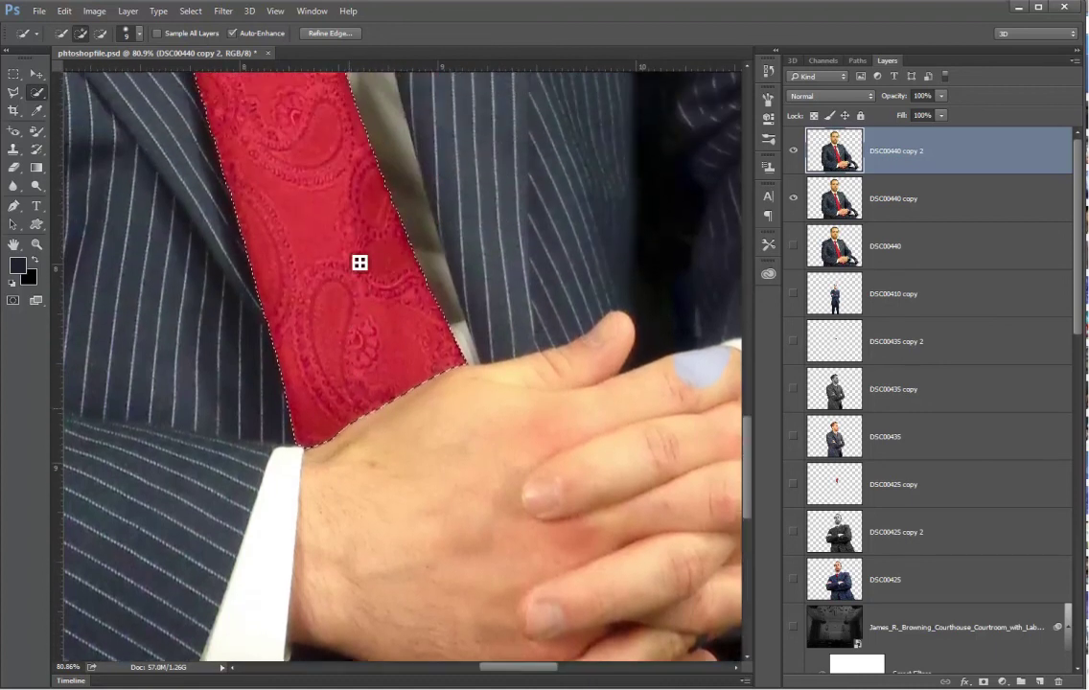
scroll(266, 218, up, 14)
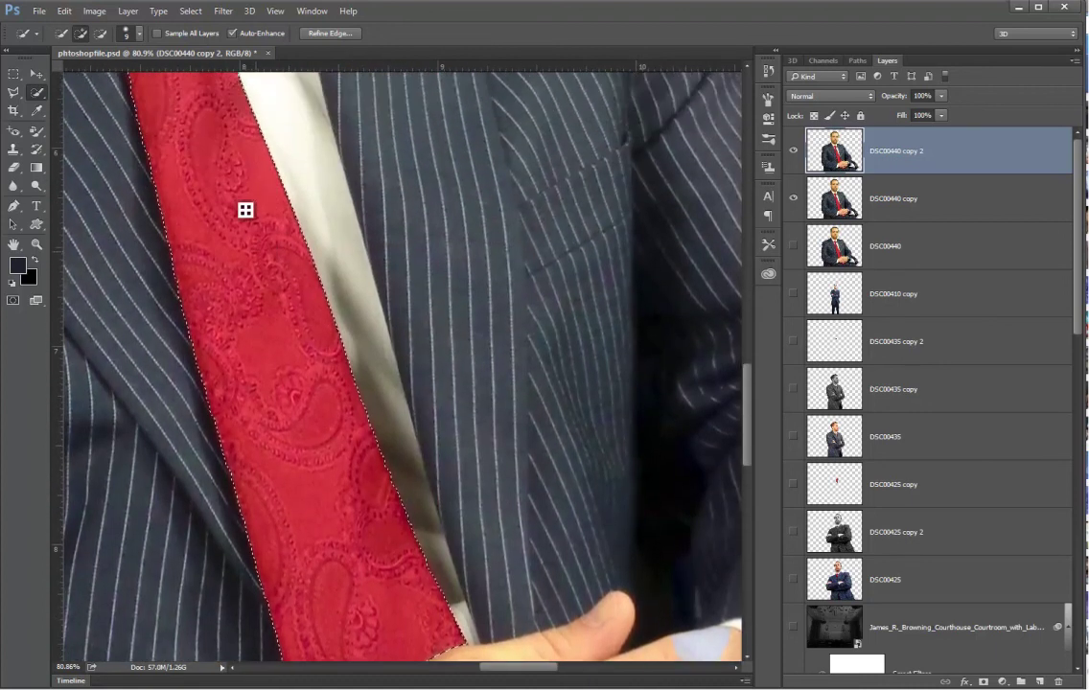
scroll(234, 207, up, 14)
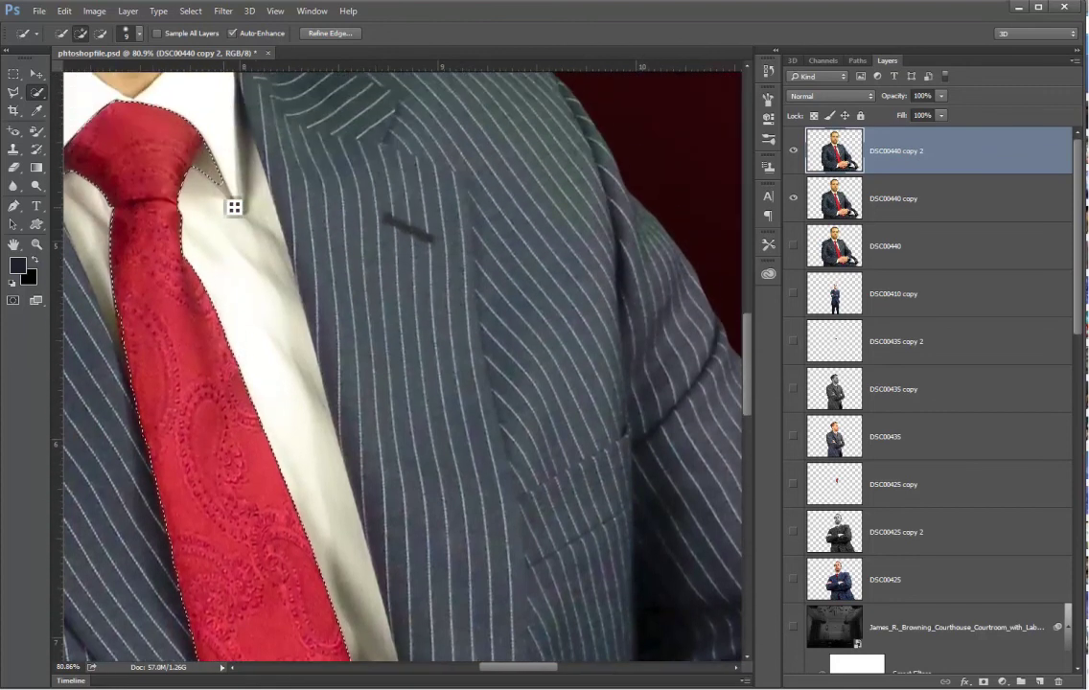
scroll(217, 332, down, 4)
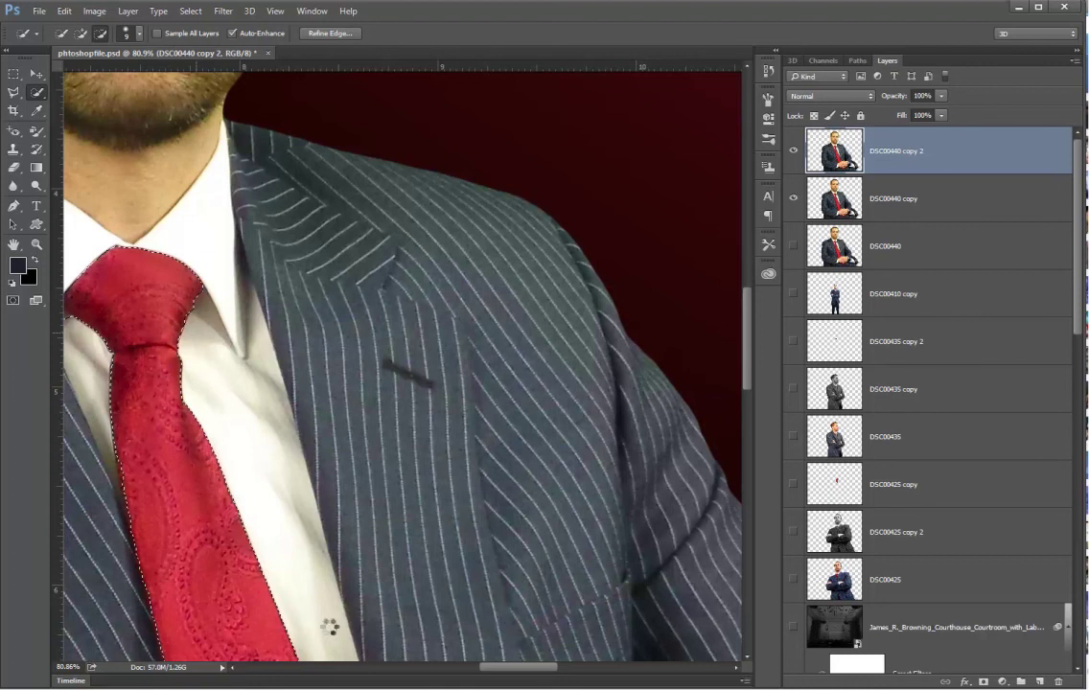
drag(518, 673, 495, 681)
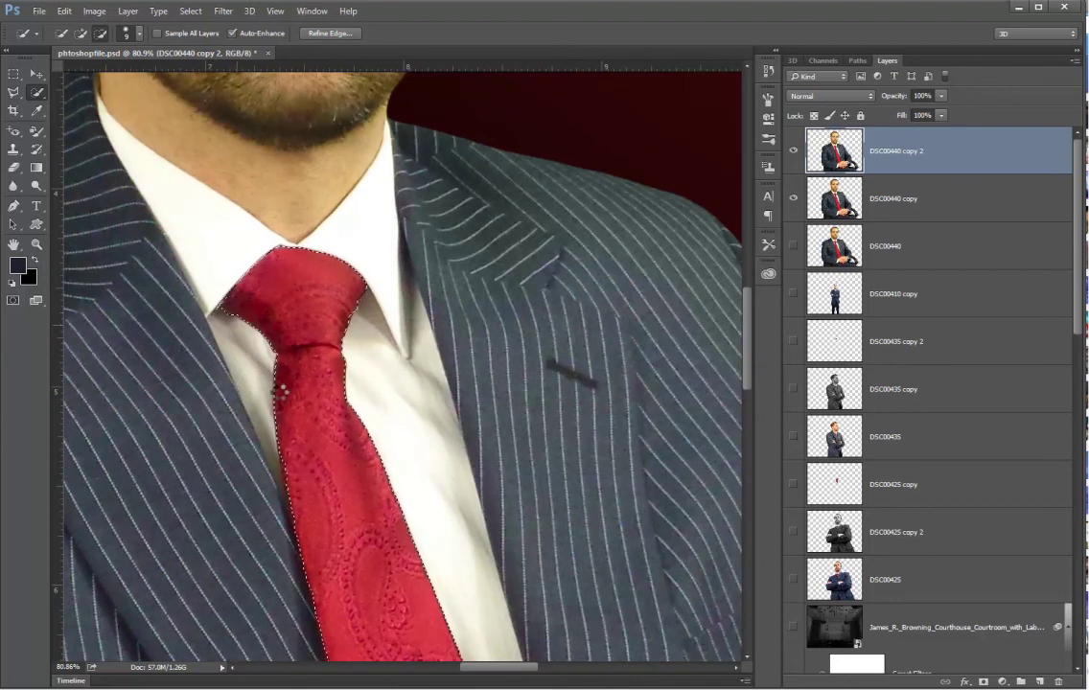
scroll(304, 386, down, 5)
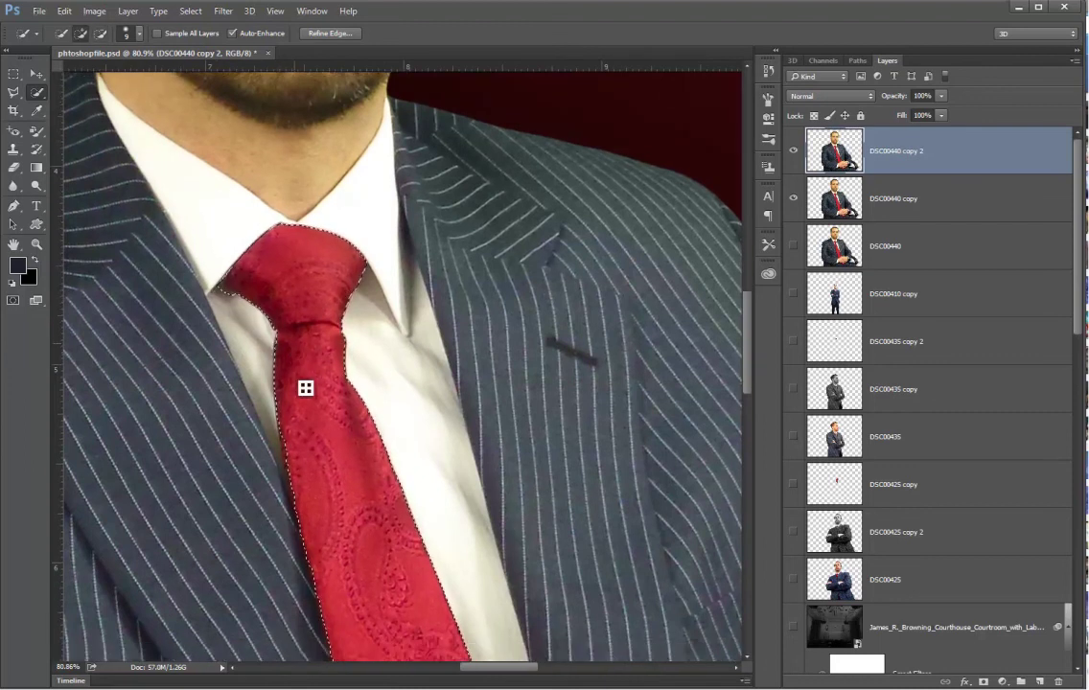
scroll(310, 389, down, 5)
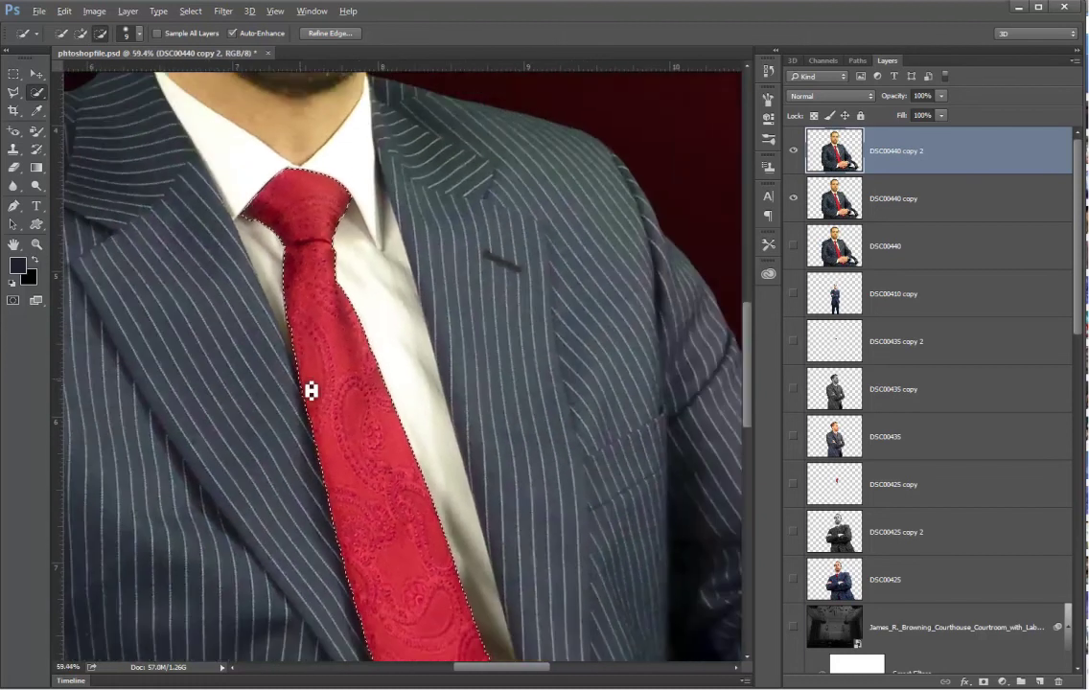
scroll(304, 386, down, 2)
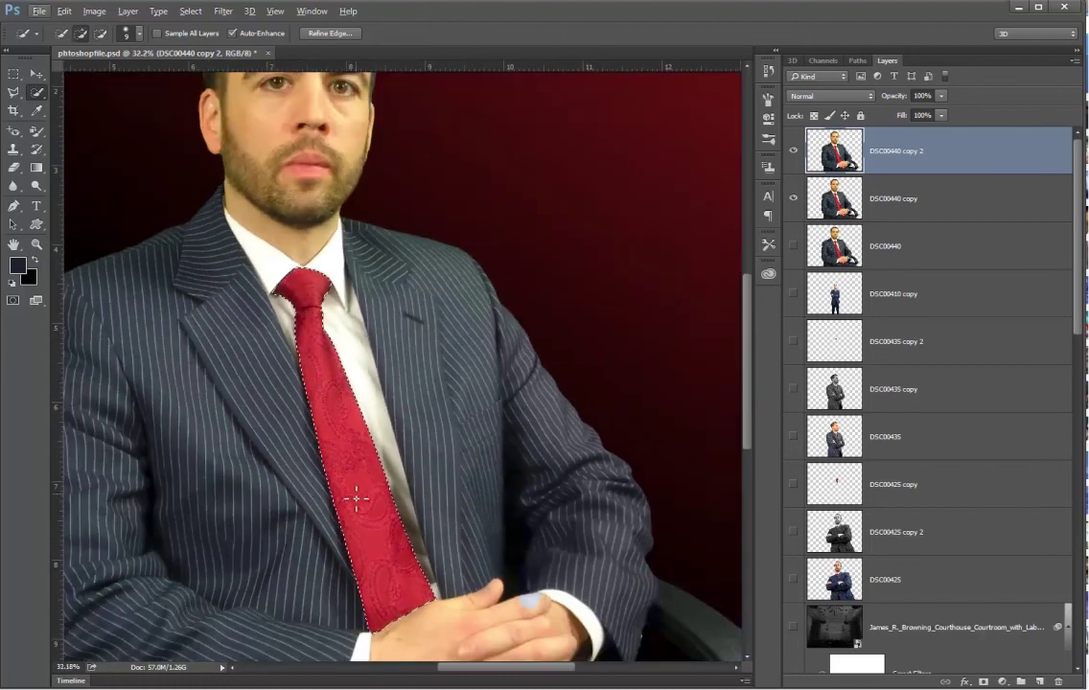
scroll(335, 526, up, 4)
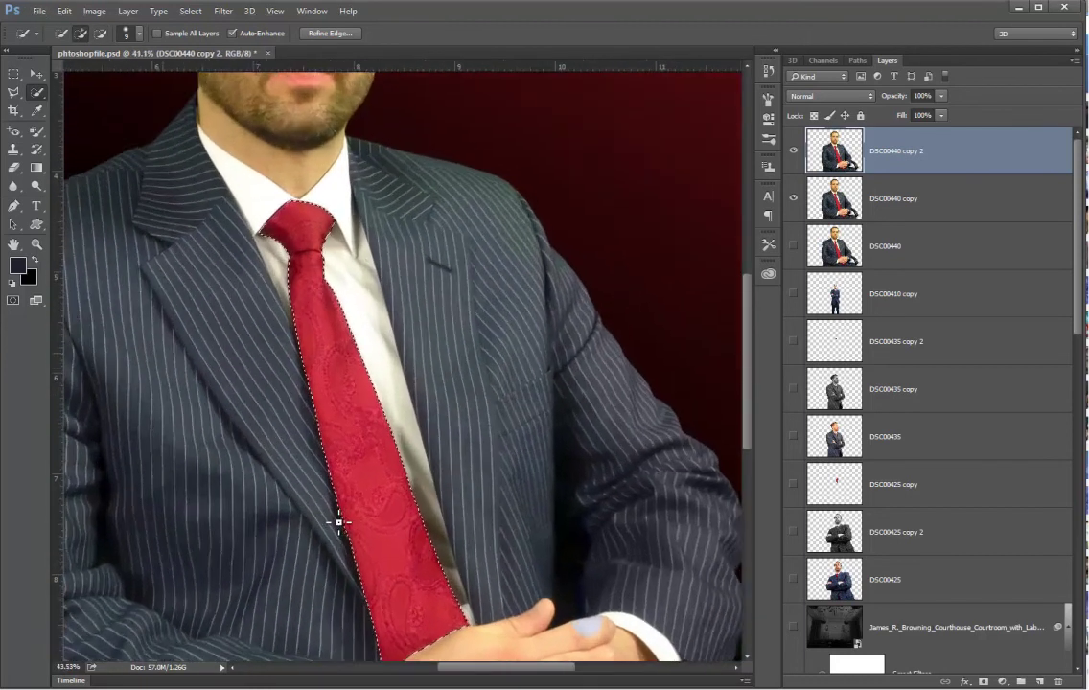
Step: Refine the edge of the tie selection with a feather of 4.2 px
click(332, 36)
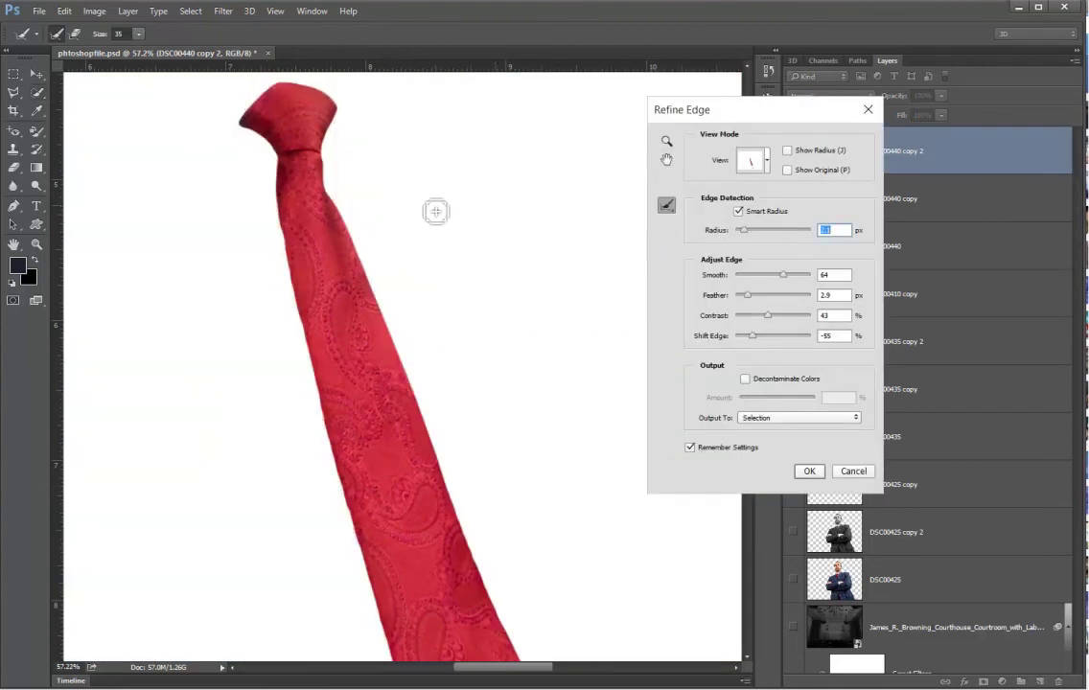
click(754, 297)
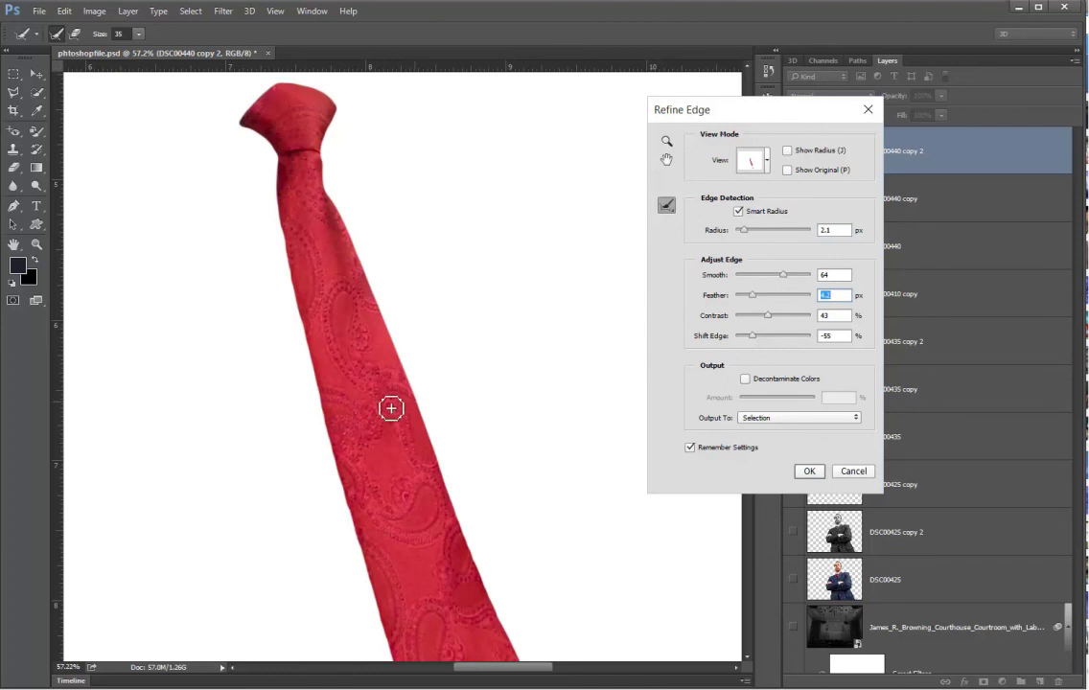
click(814, 474)
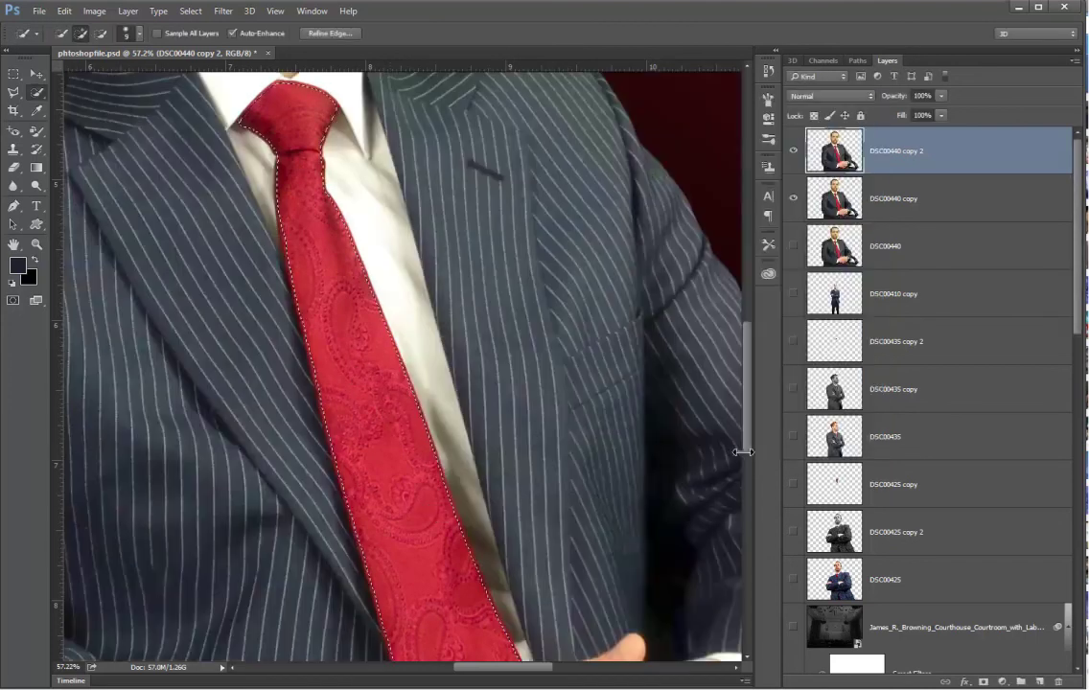
Step: Invert the selection, delete everything except the tie from the DSC00440 copy 2 layer, and deselect
right_click(373, 346)
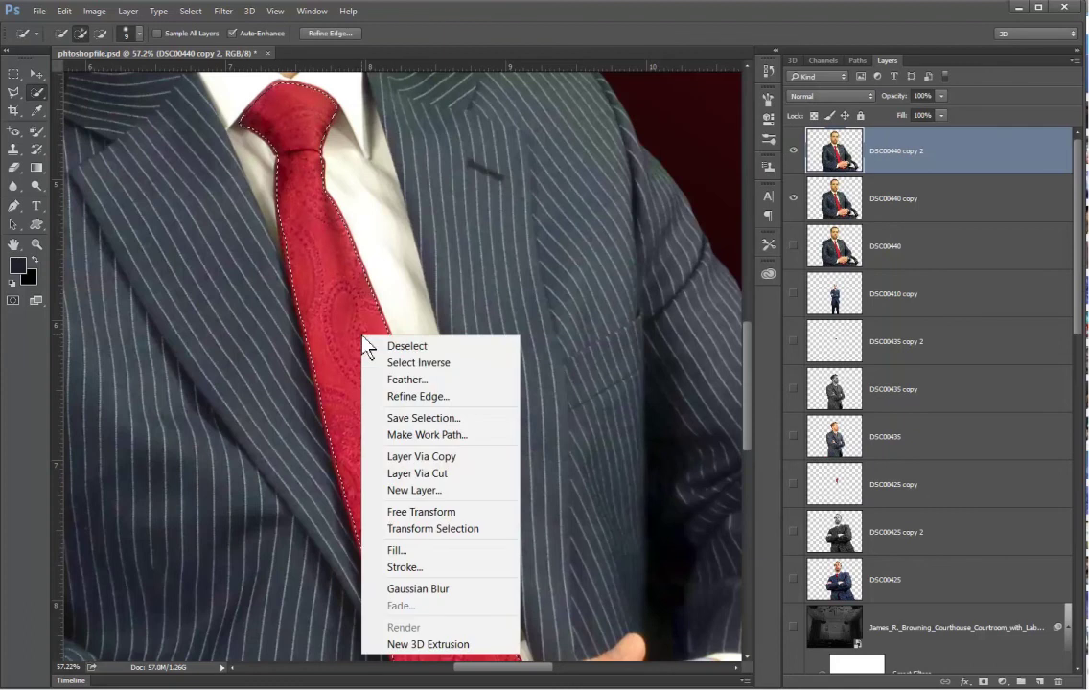
click(424, 362)
key(Delete)
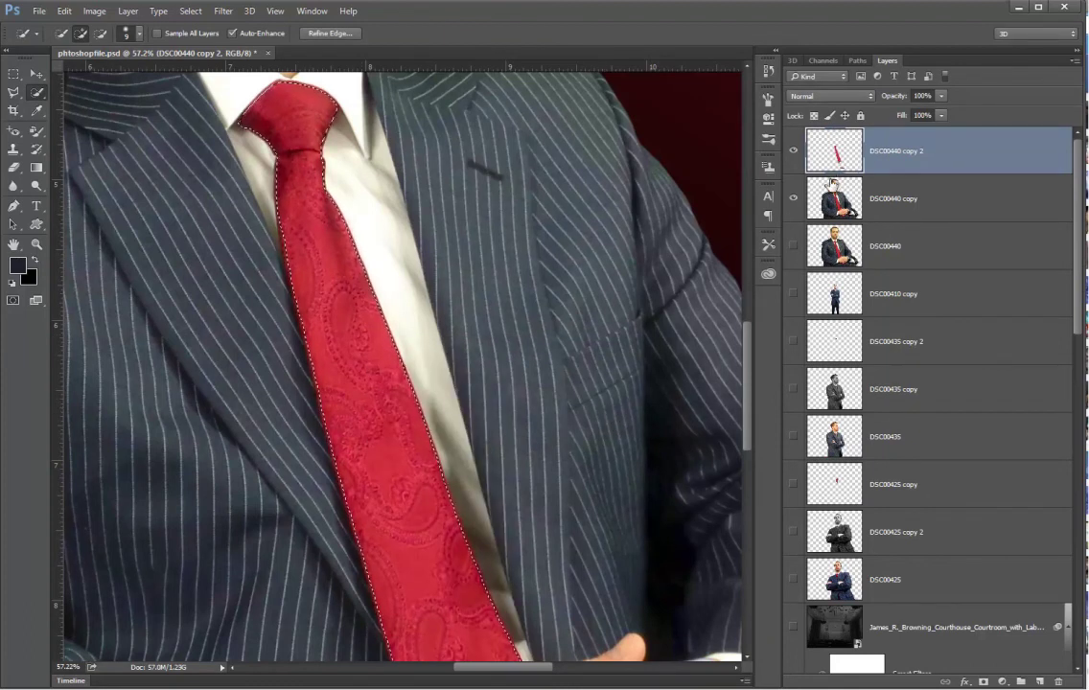
click(927, 212)
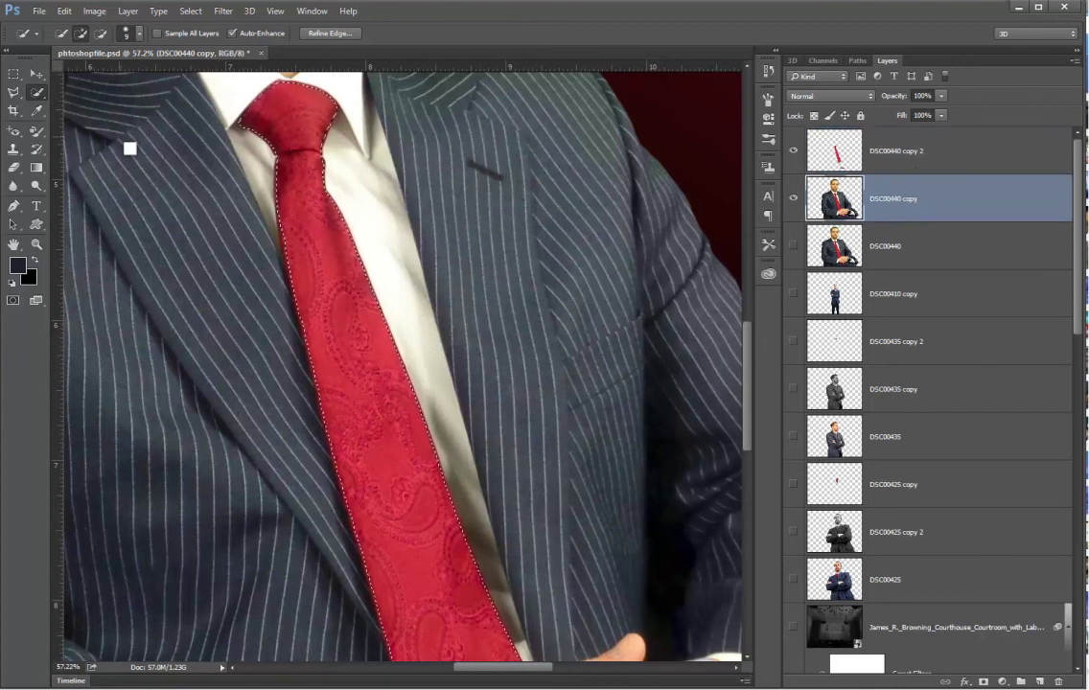
click(13, 74)
key(ctrl+d)
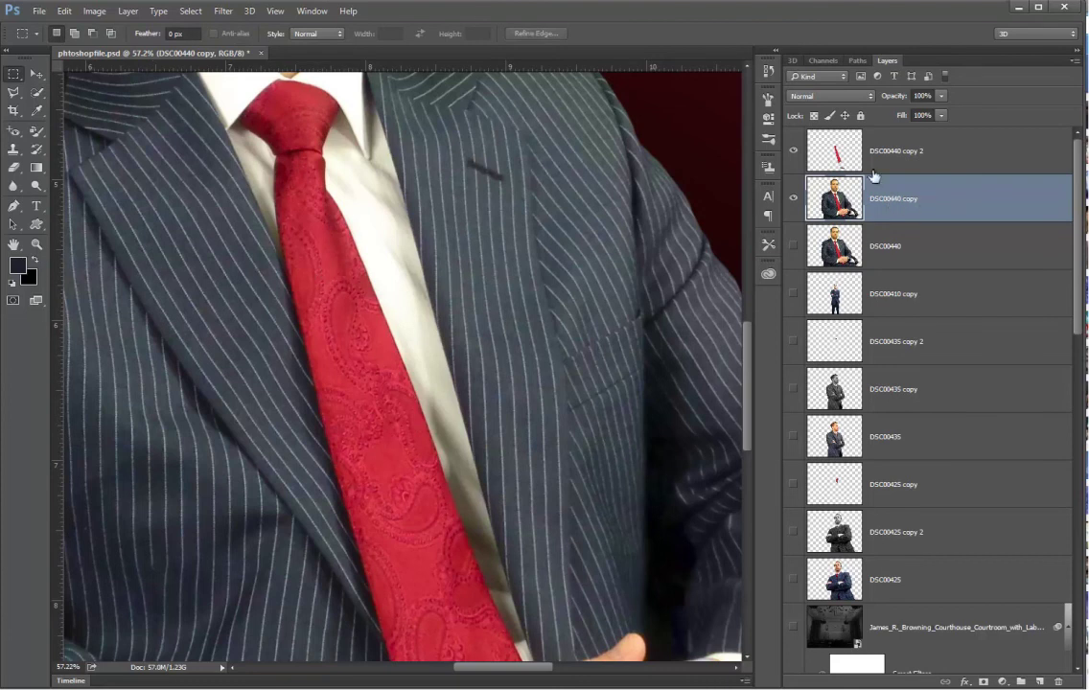
Step: Convert the DSC00440 copy layer to black and white with Reds 13, Yellows 43, Greens 12, Cyans 40, Blues 17 and Magentas 28
click(834, 152)
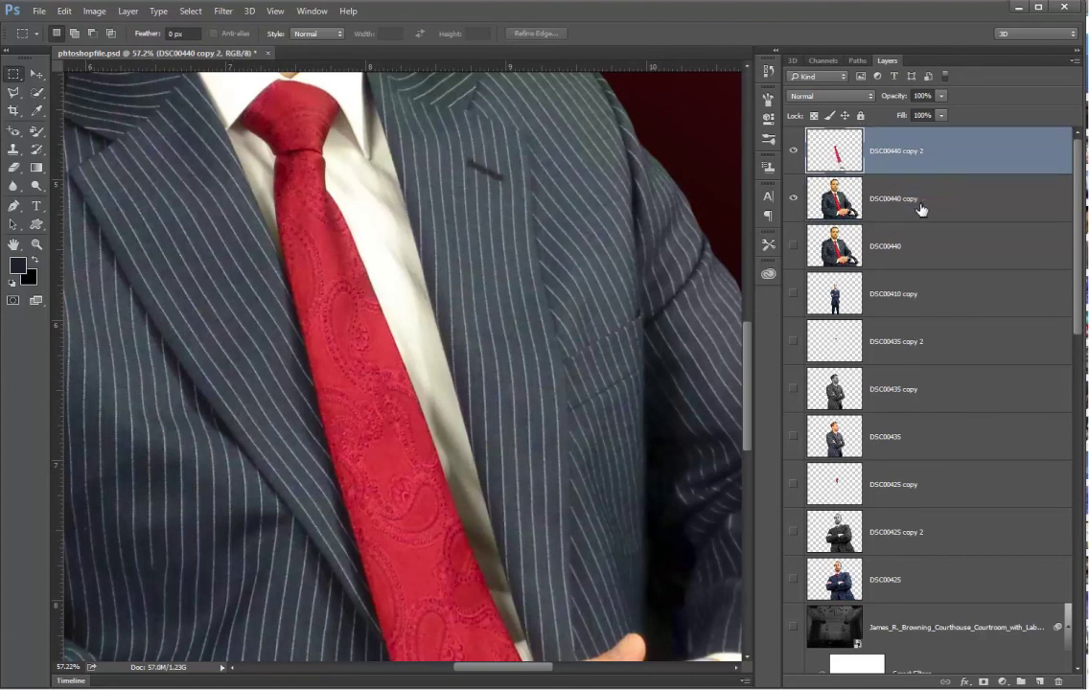
click(818, 188)
scroll(316, 399, down, 5)
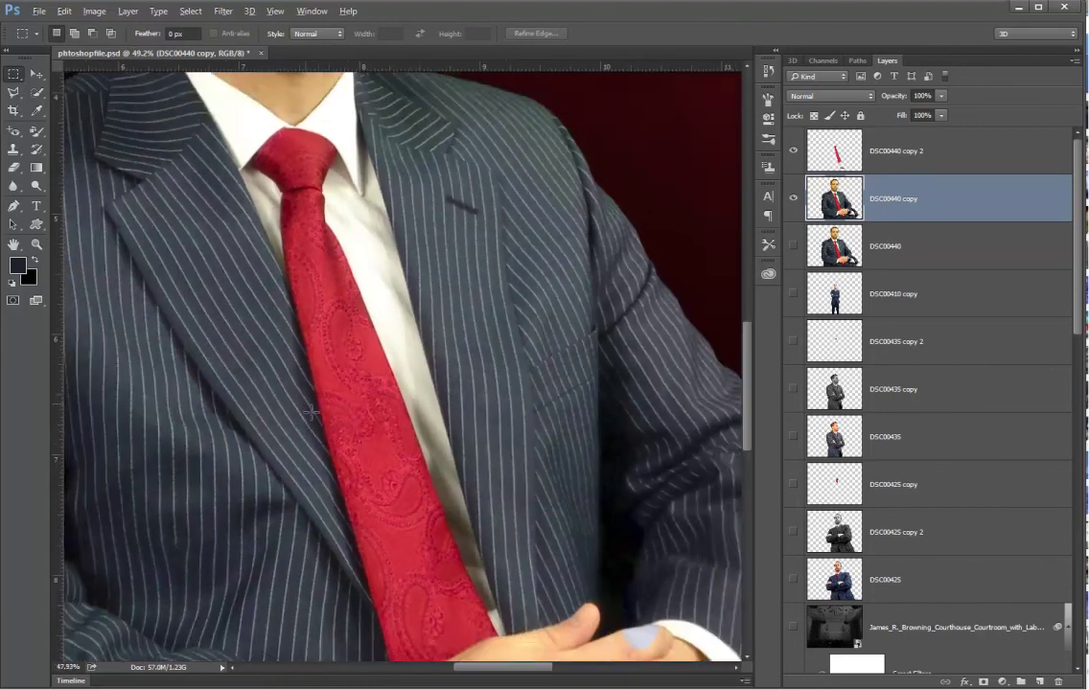
scroll(320, 412, up, 1)
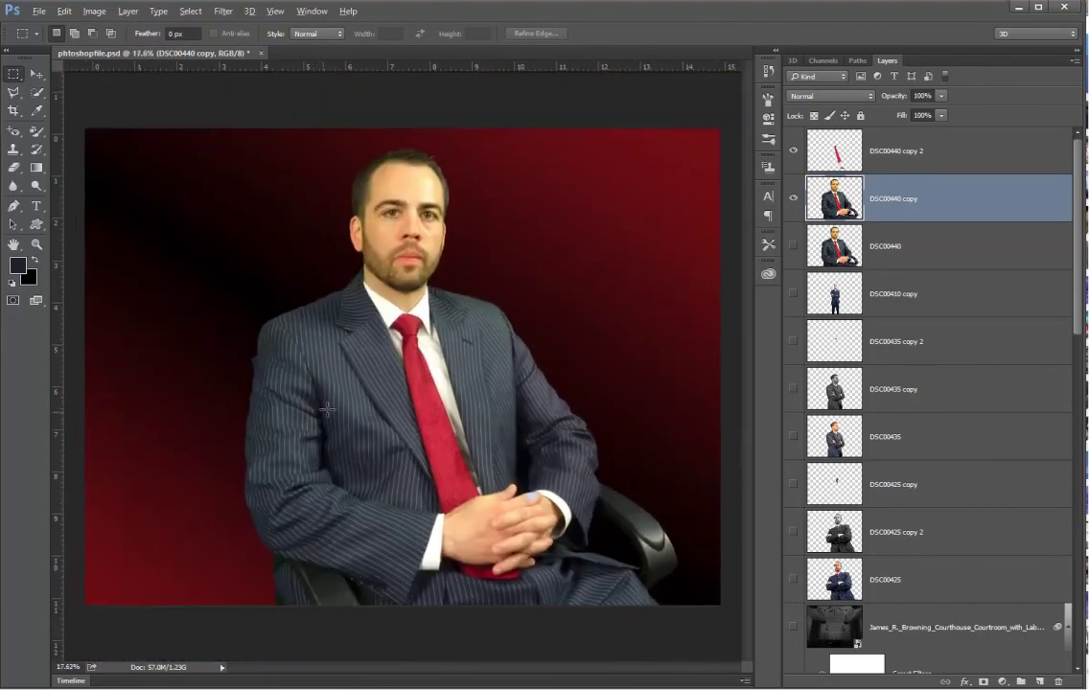
click(94, 12)
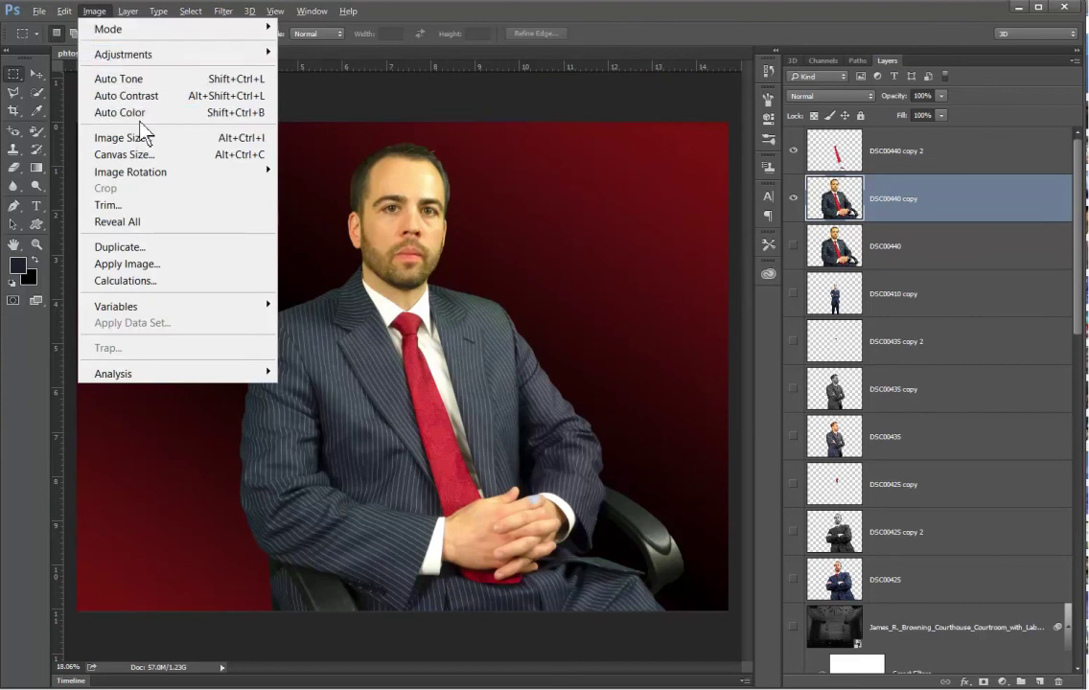
mouse_move(182, 54)
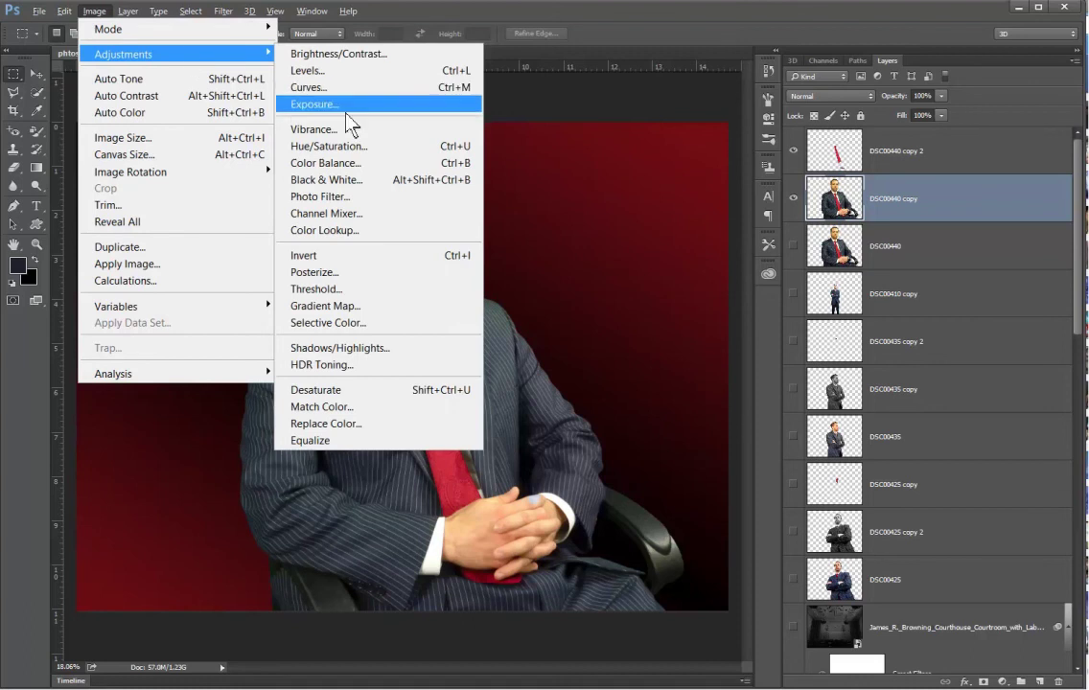
click(321, 179)
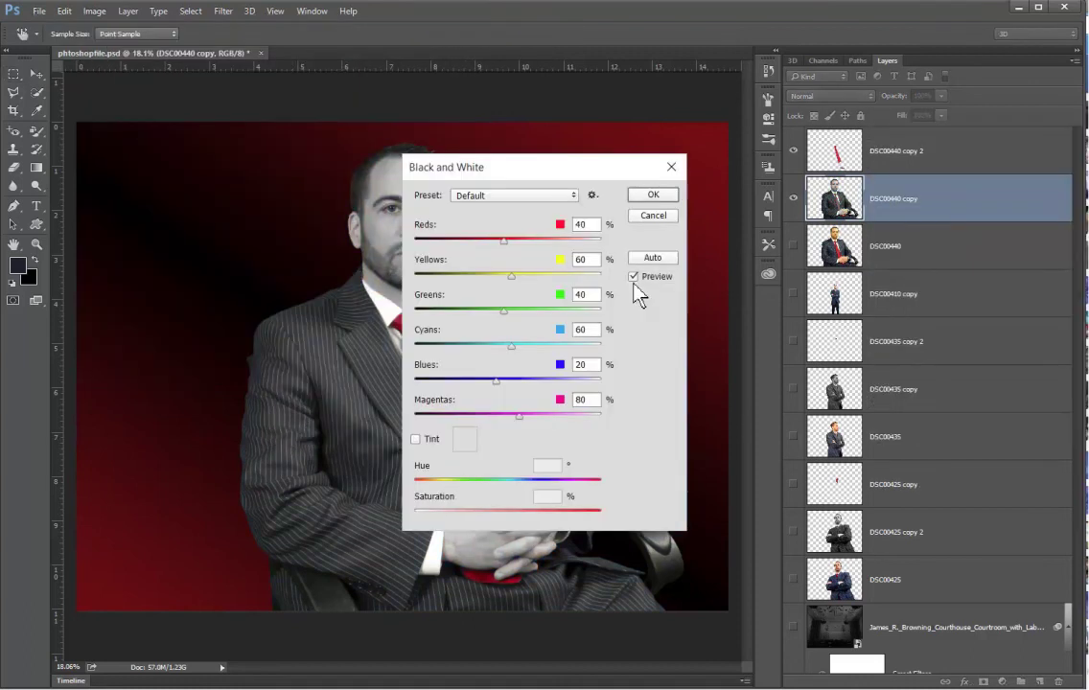
drag(595, 173, 935, 120)
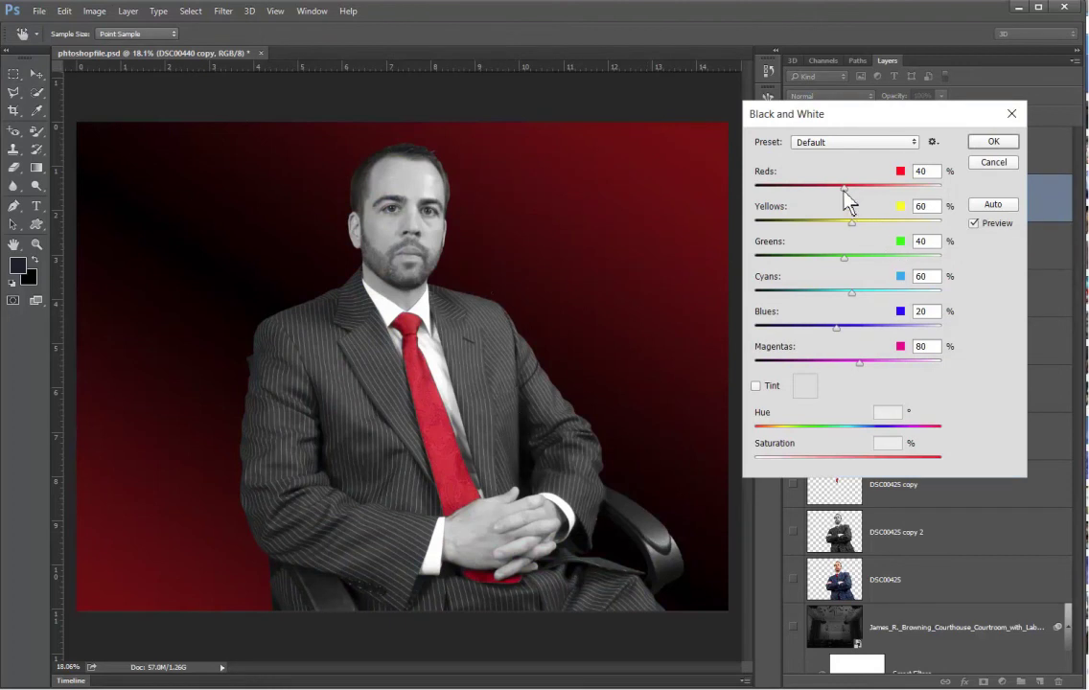
drag(844, 188, 841, 365)
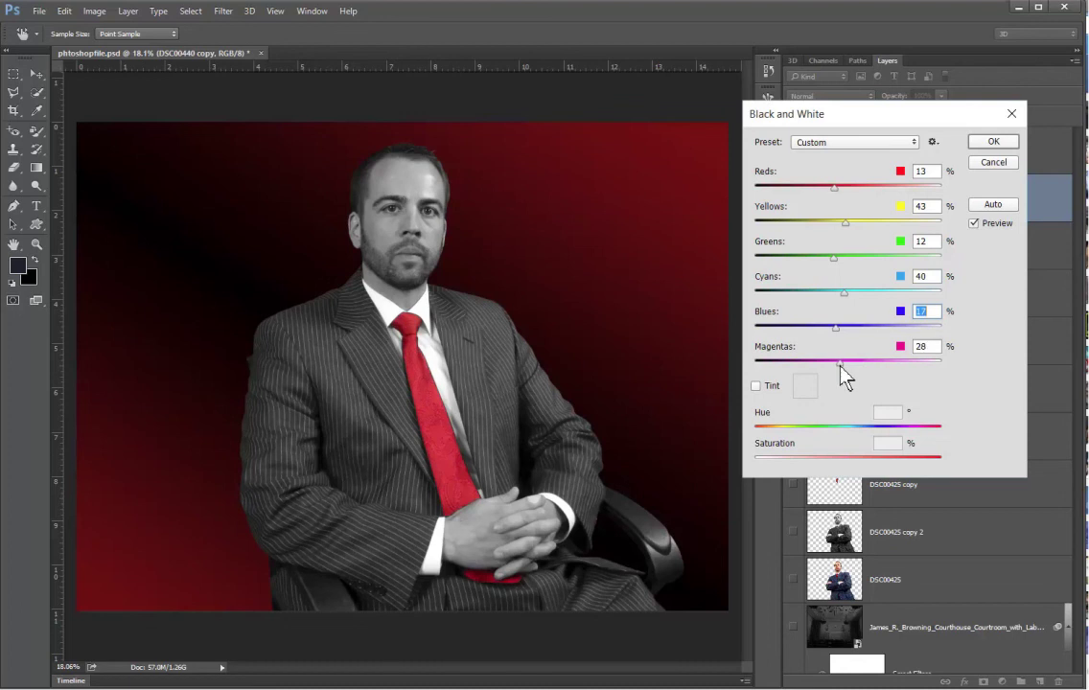
click(984, 143)
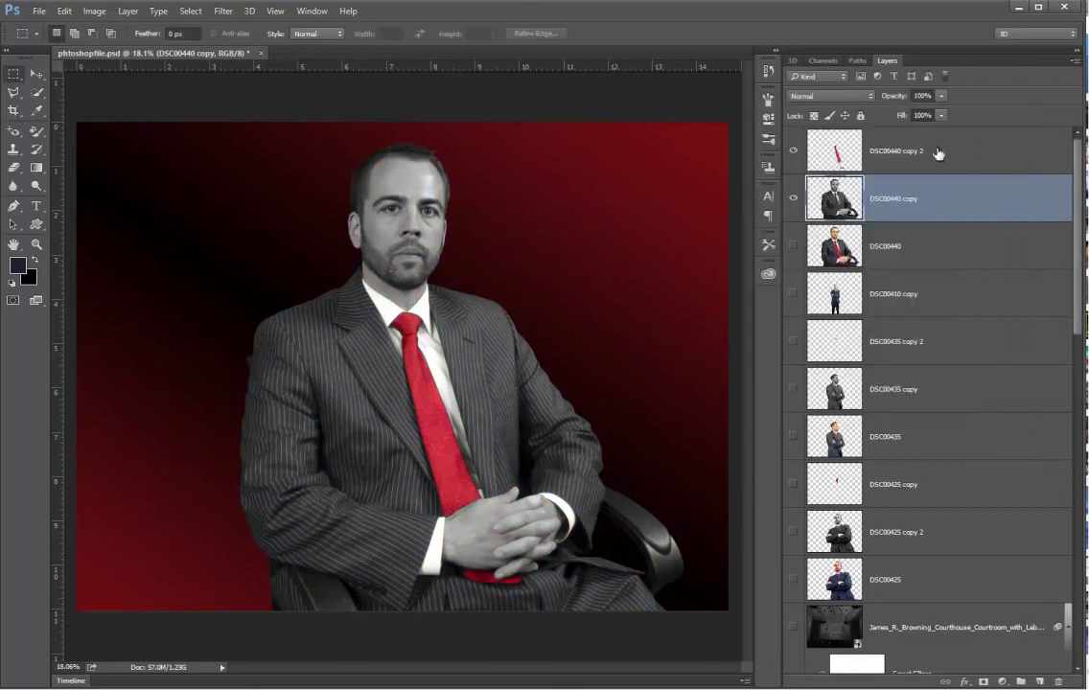
Step: Adjust the tie on the DSC00440 copy 2 layer with Hue/Saturation: Hue +8, Saturation +21 and Lightness -2
click(939, 154)
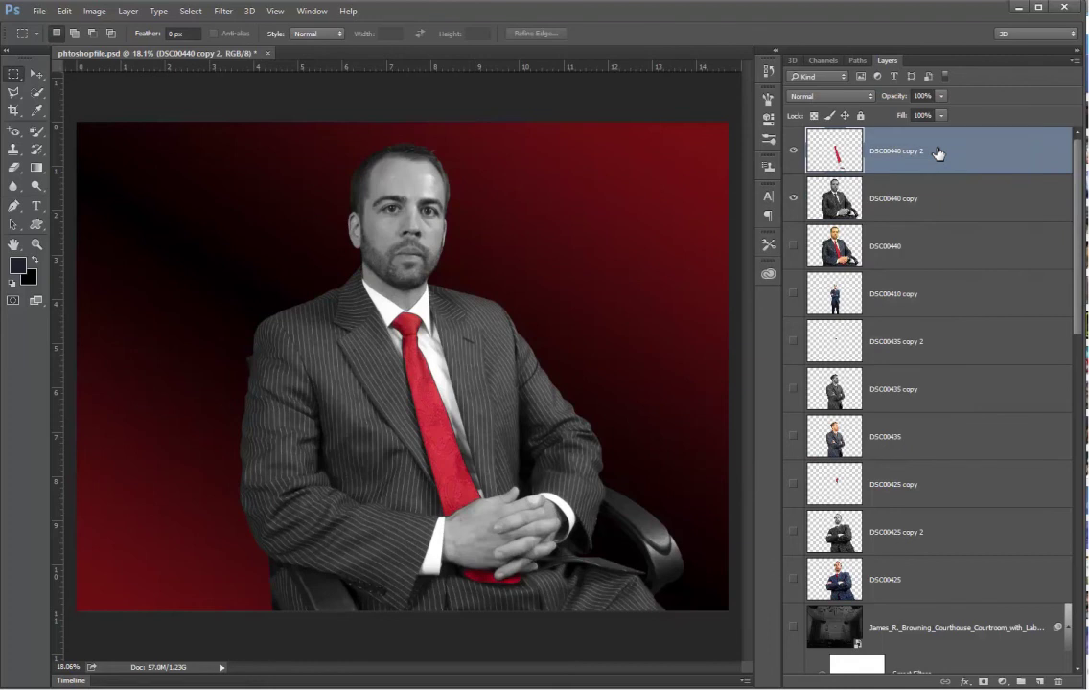
click(94, 12)
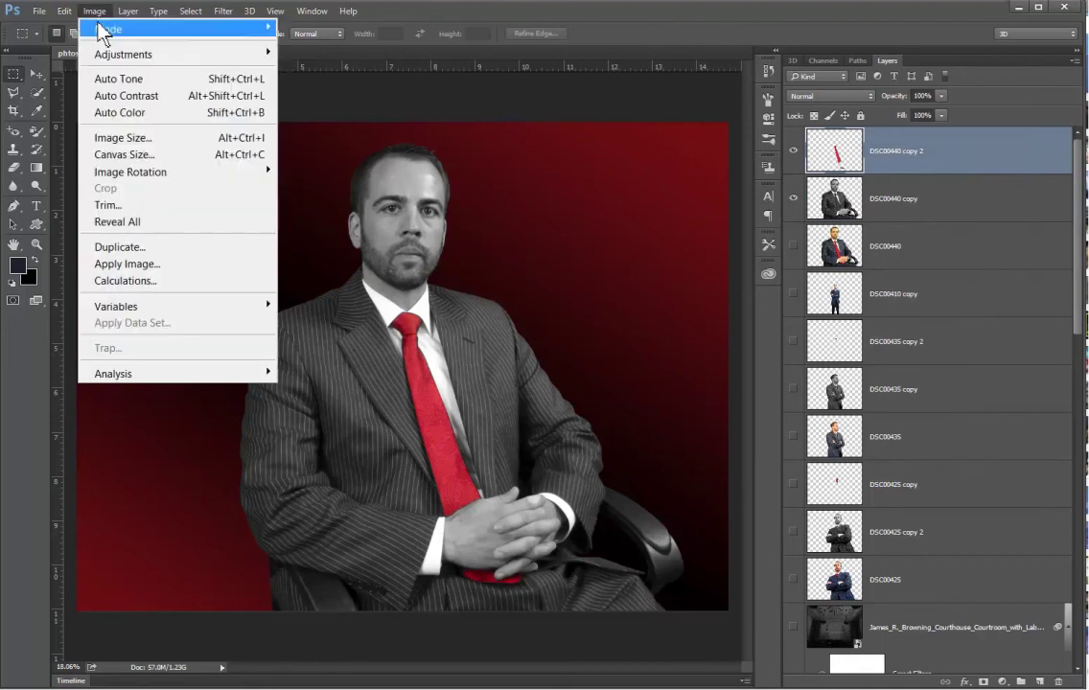
mouse_move(105, 52)
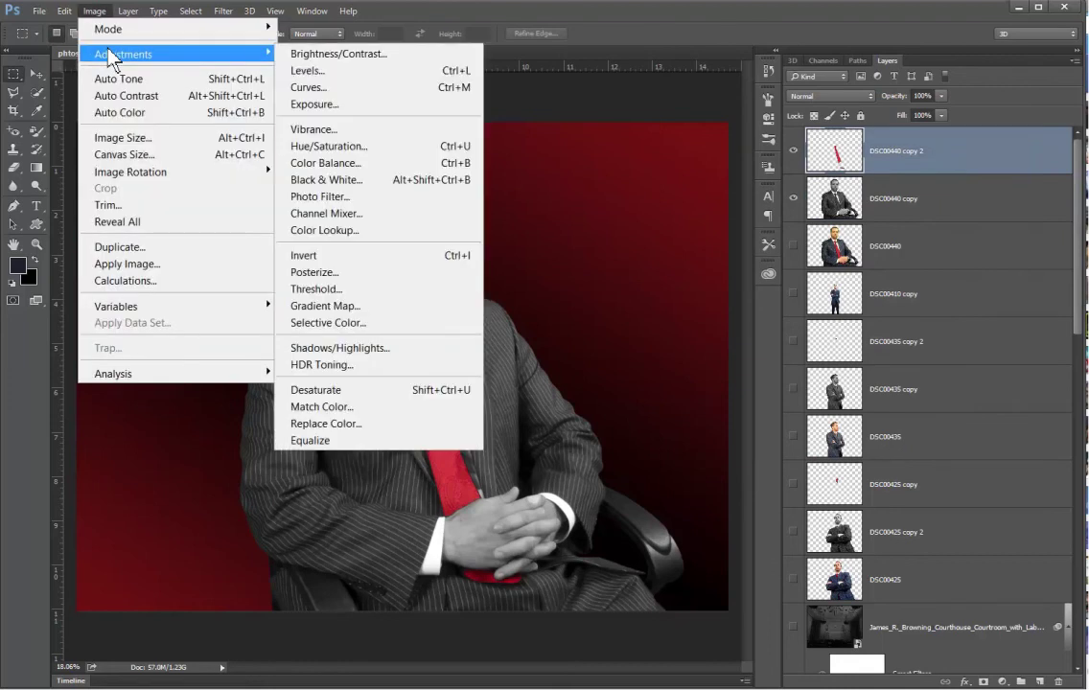
click(368, 151)
drag(565, 225, 863, 115)
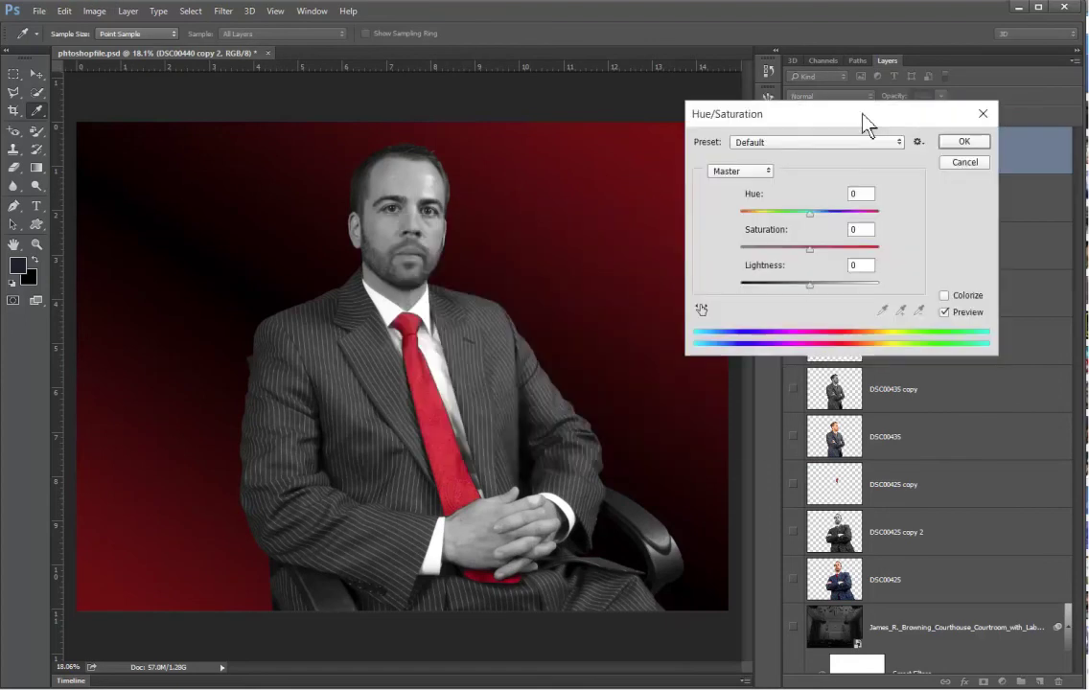
drag(814, 213, 824, 246)
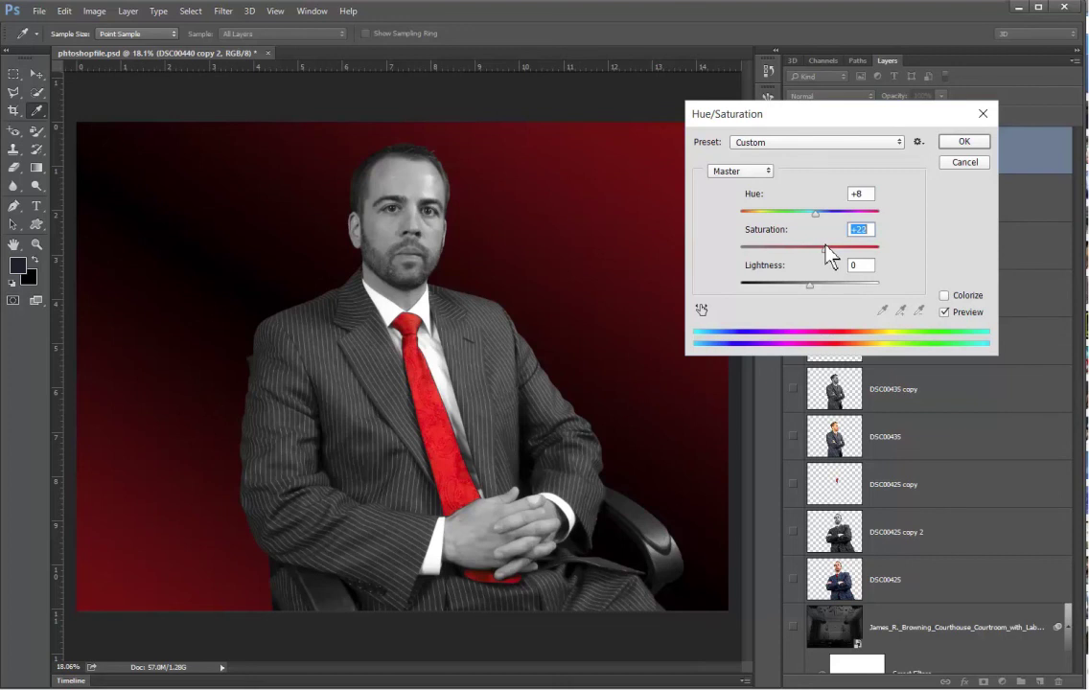
drag(810, 285, 808, 285)
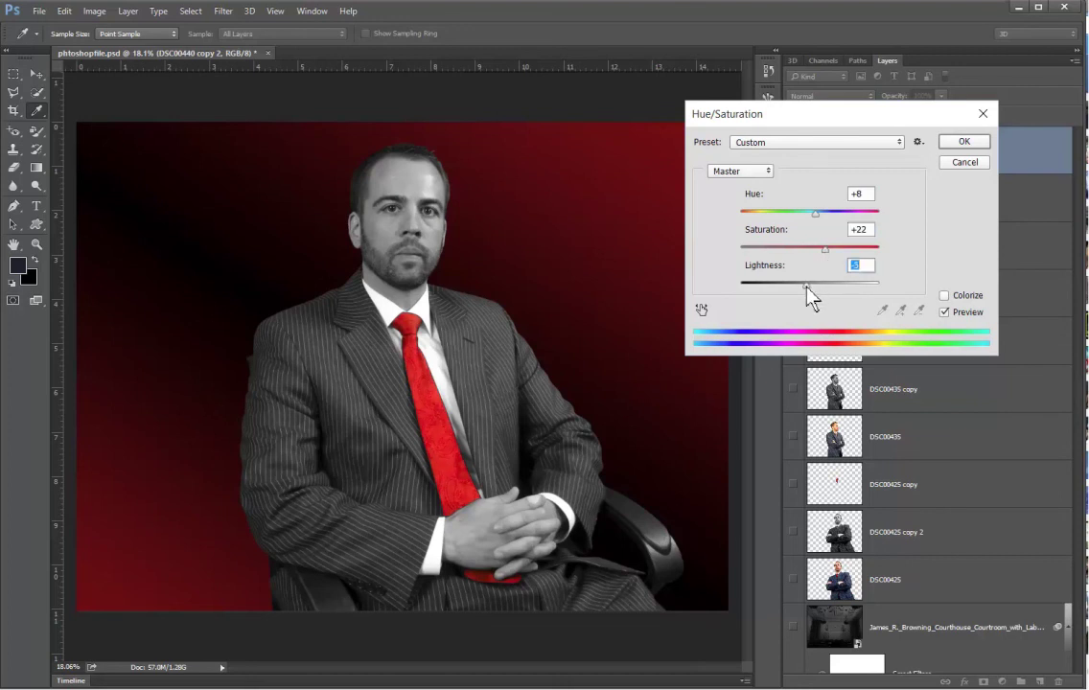
drag(826, 249, 825, 248)
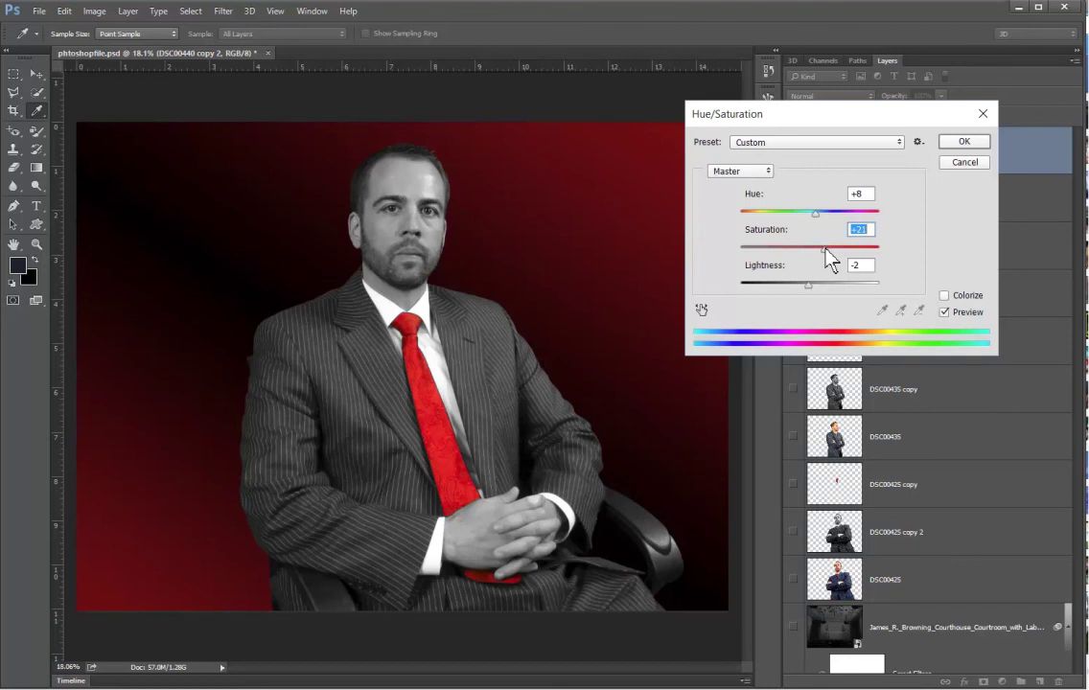
click(964, 142)
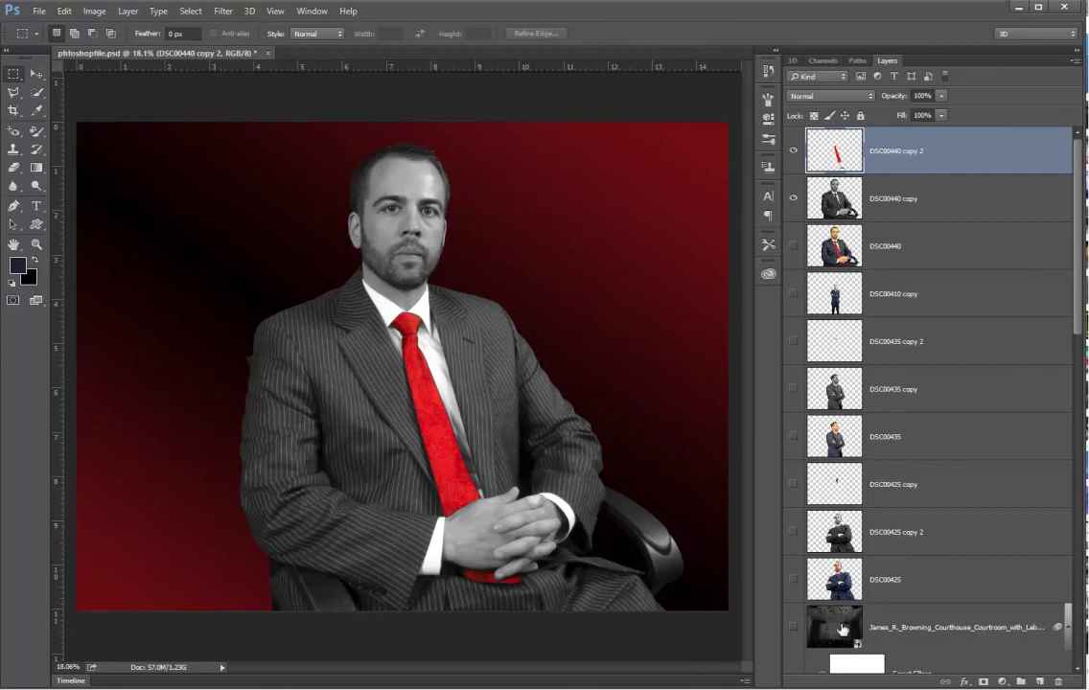
Step: Preview the dark courtroom, the colour courtroom and the Tweed Courthouse facade in turn as backgrounds behind the man, hiding each again
click(794, 628)
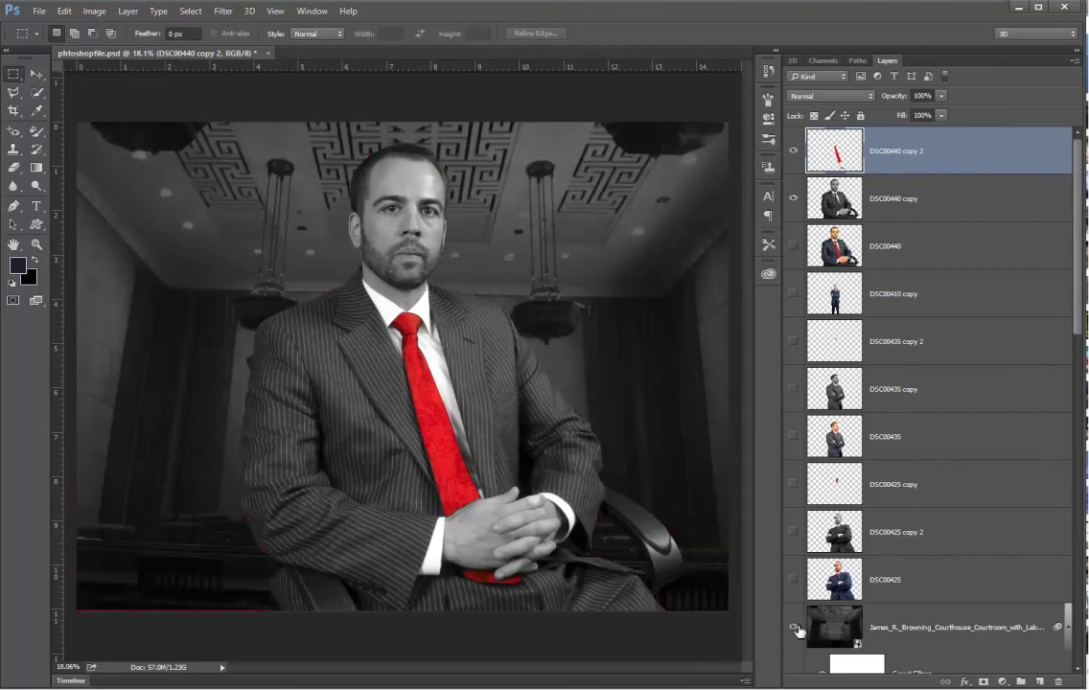
click(794, 628)
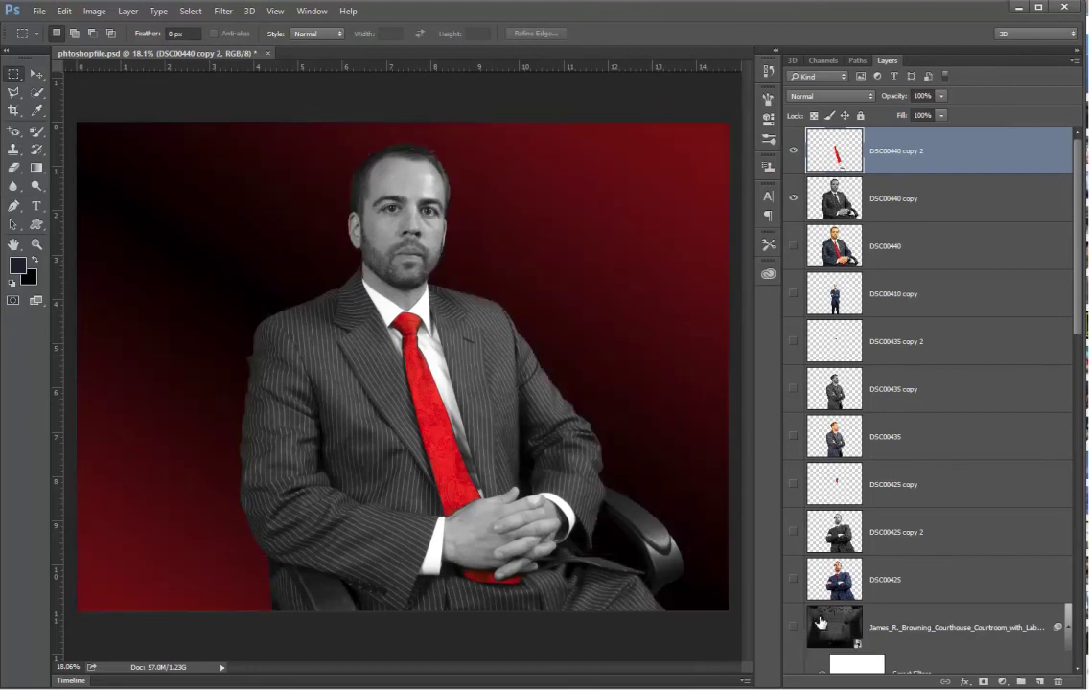
scroll(796, 576, down, 3)
click(795, 545)
click(794, 545)
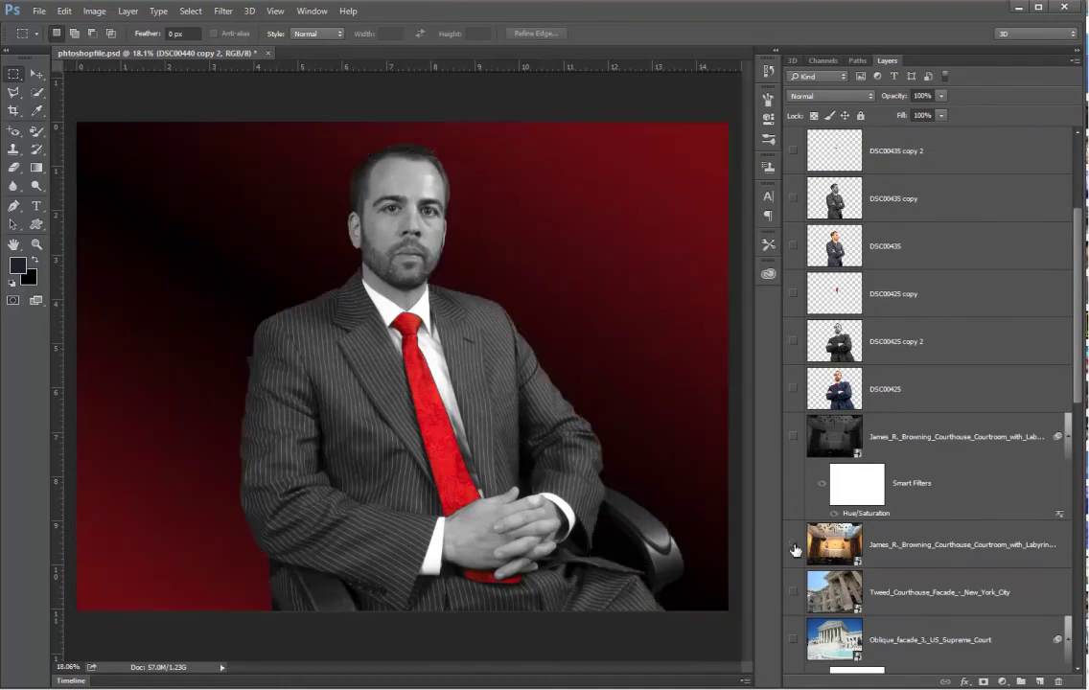
click(794, 594)
click(794, 595)
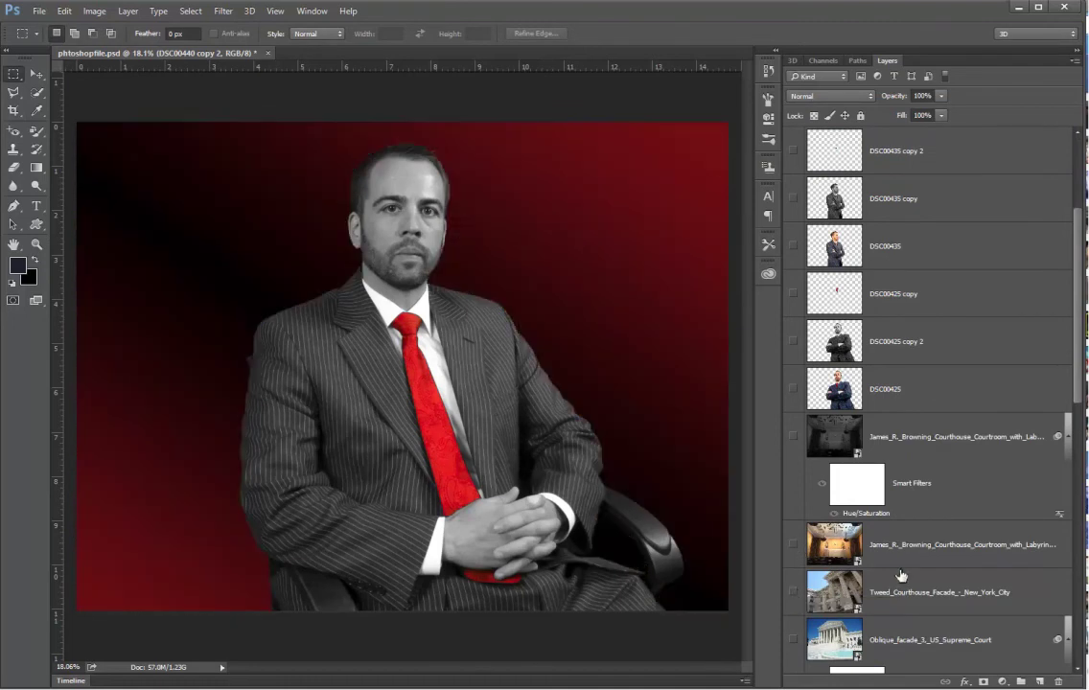